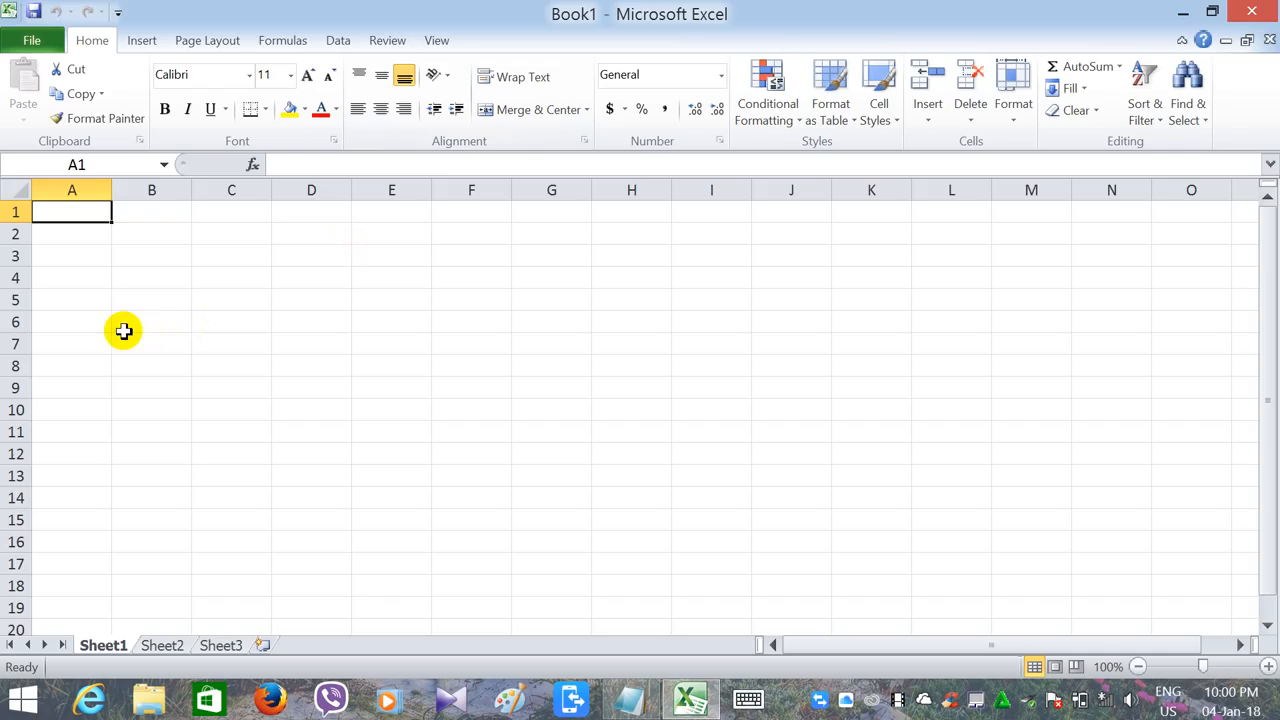
Step: Set the font of the entire blank sheet to Zawgyi-One at size 14
key("ctrl+a")
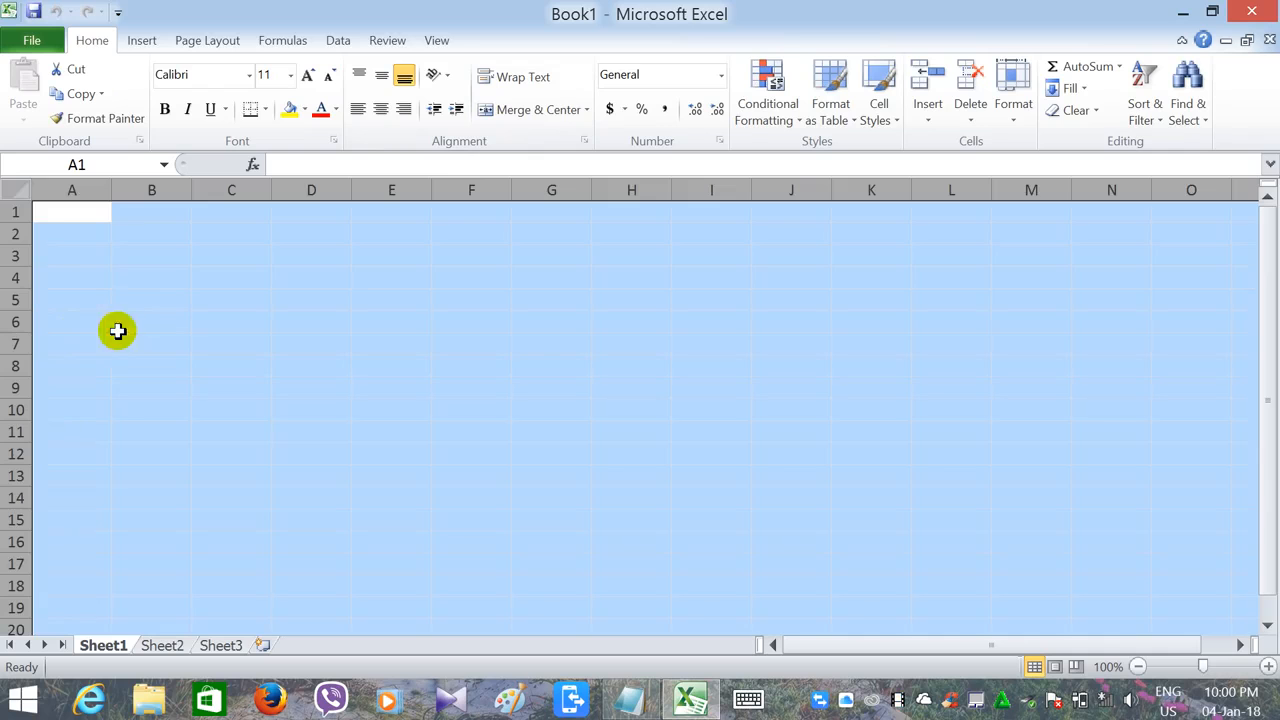
left_click(251, 76)
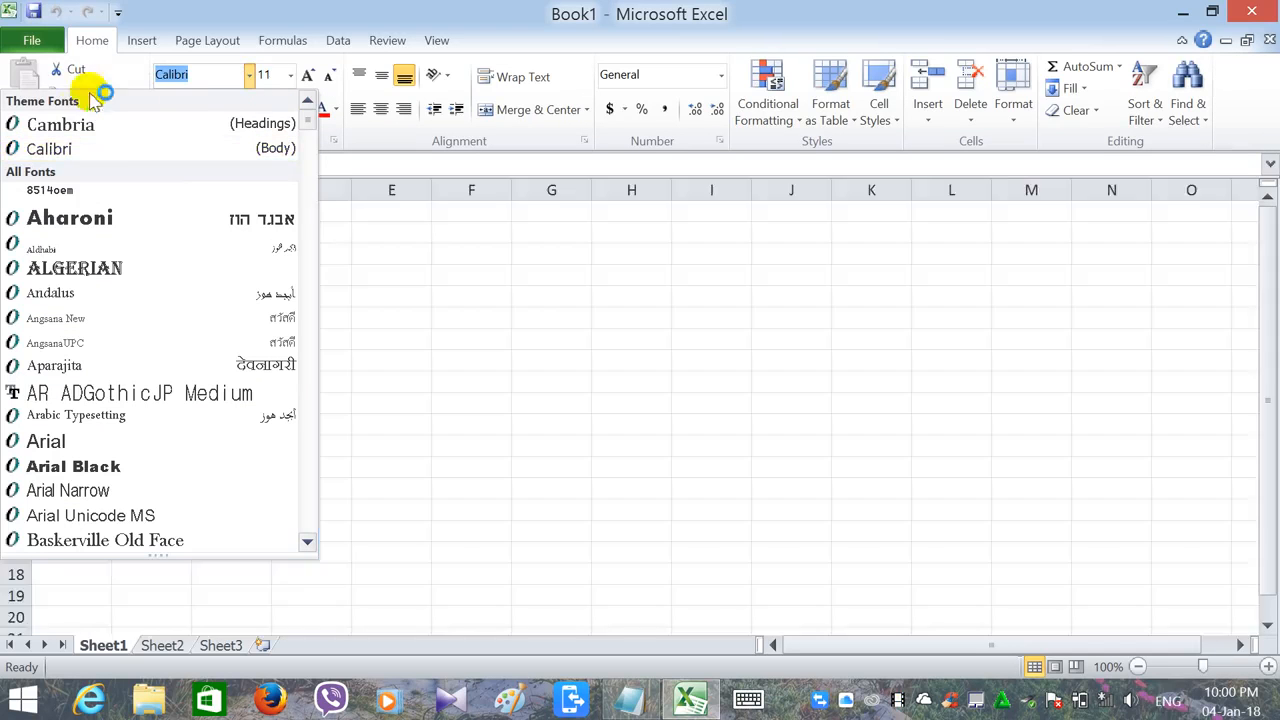
key("ctrl+a")
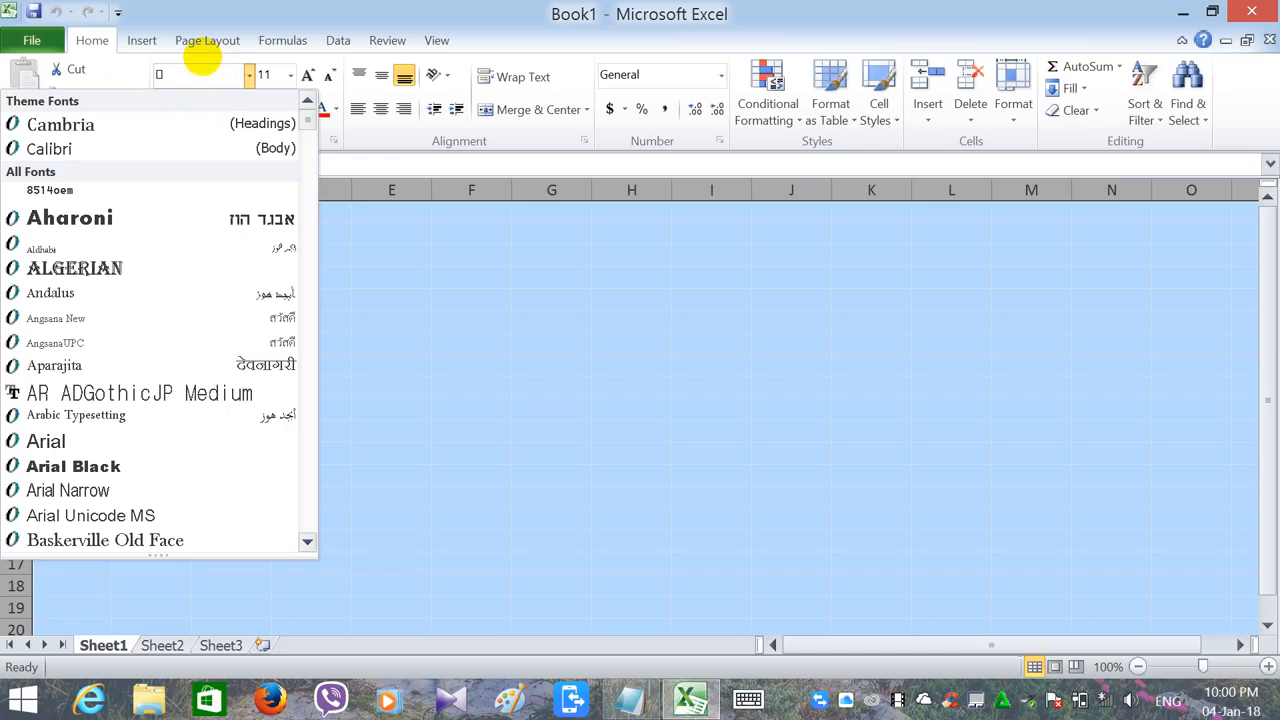
type("Zawgyi-One")
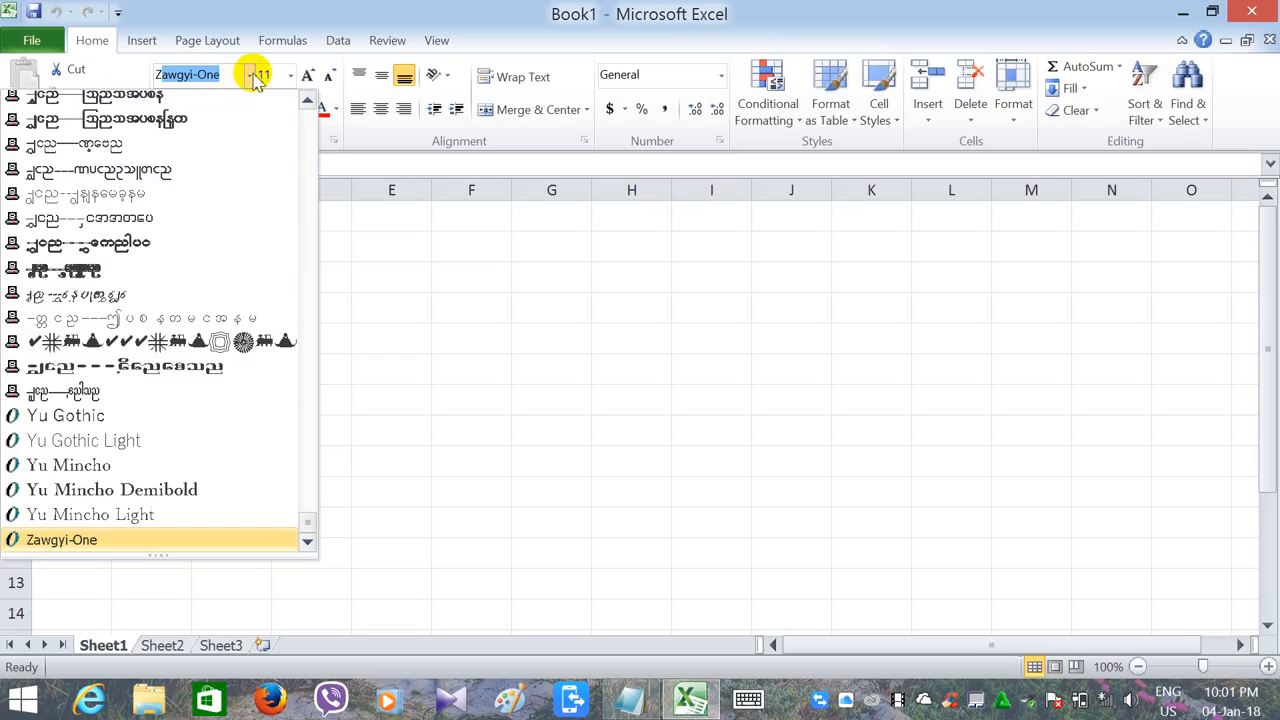
key("Return")
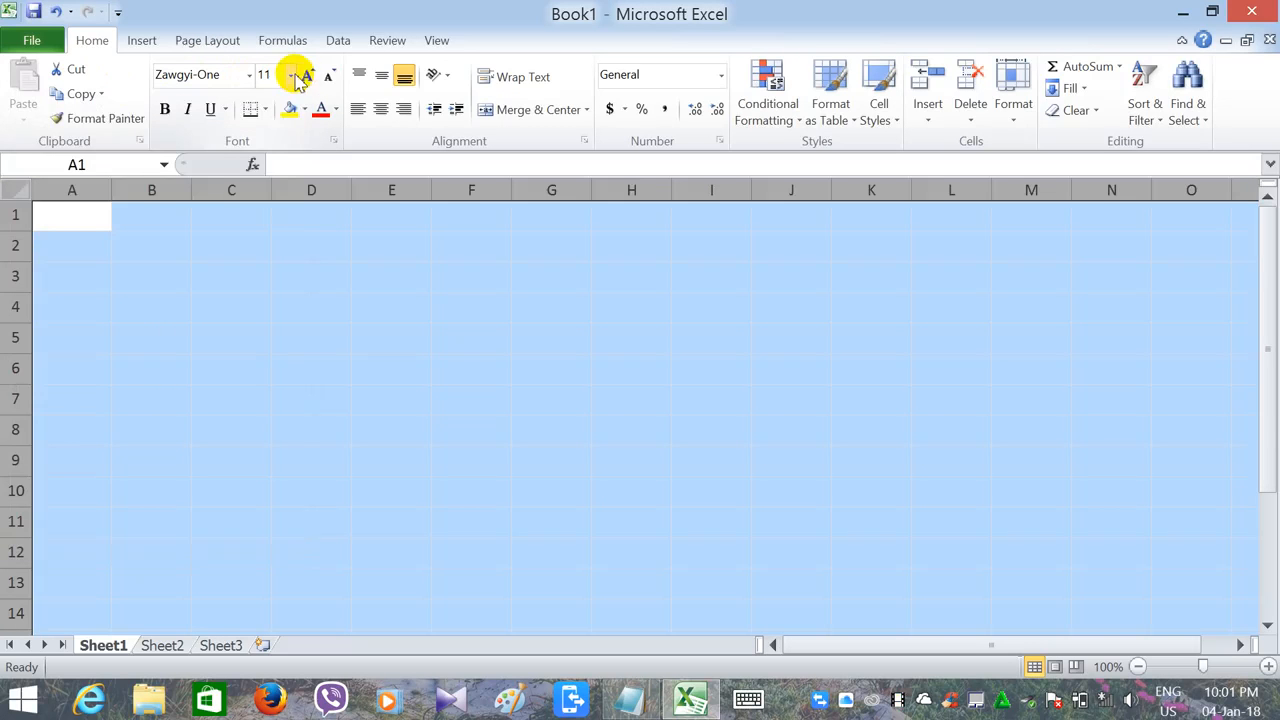
left_click(292, 76)
left_click(266, 196)
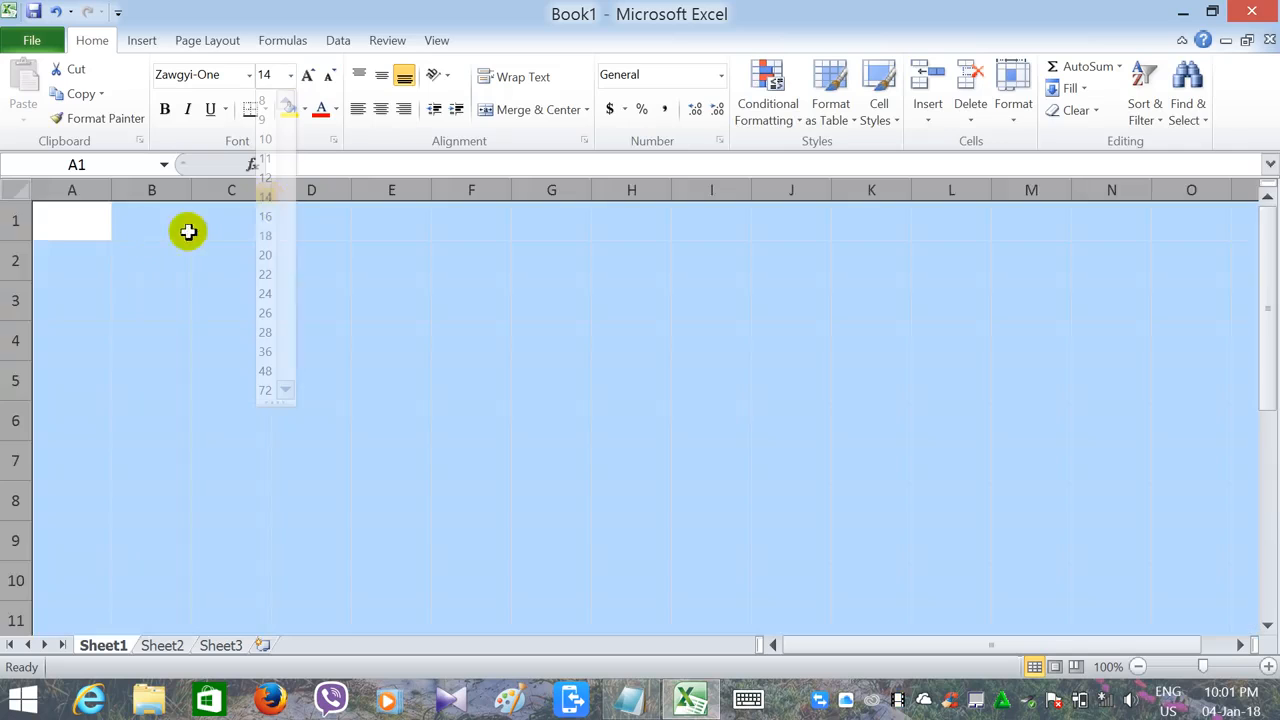
Step: Enter the column headers စဉ်, အမည် and အဖအမည် in cells A1, B1 and C1
left_click(103, 231)
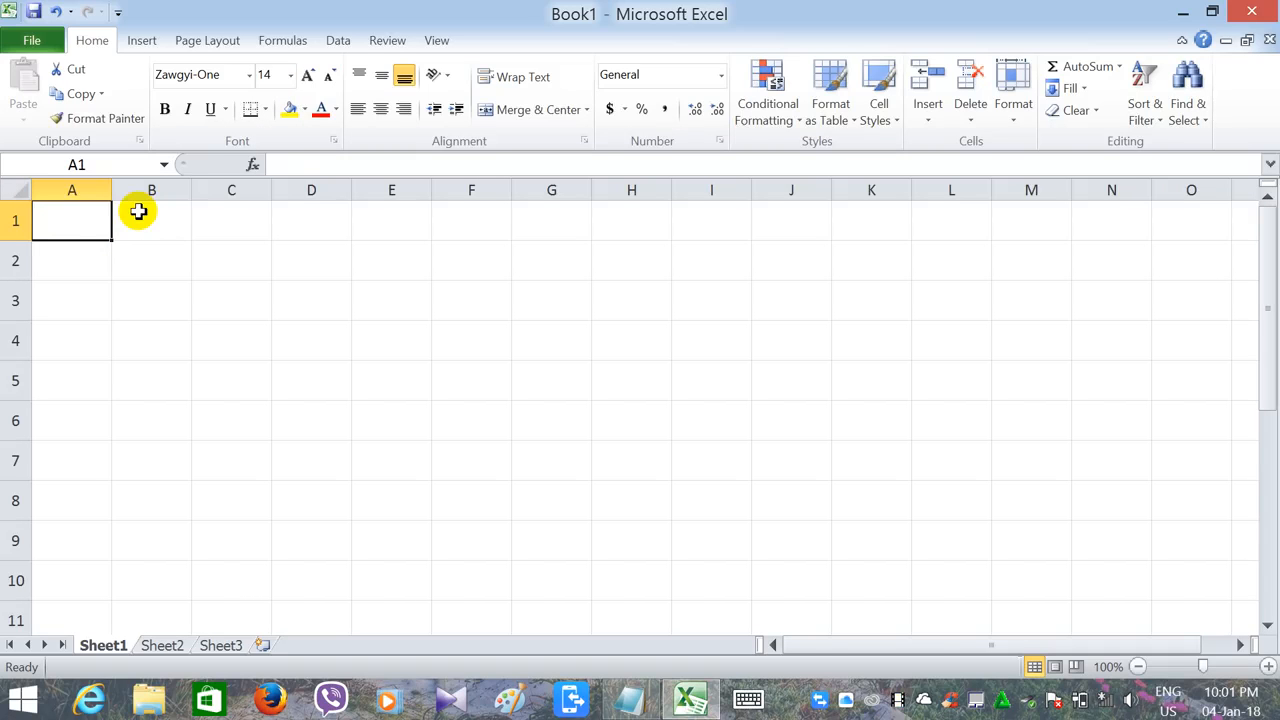
type("ေငြ")
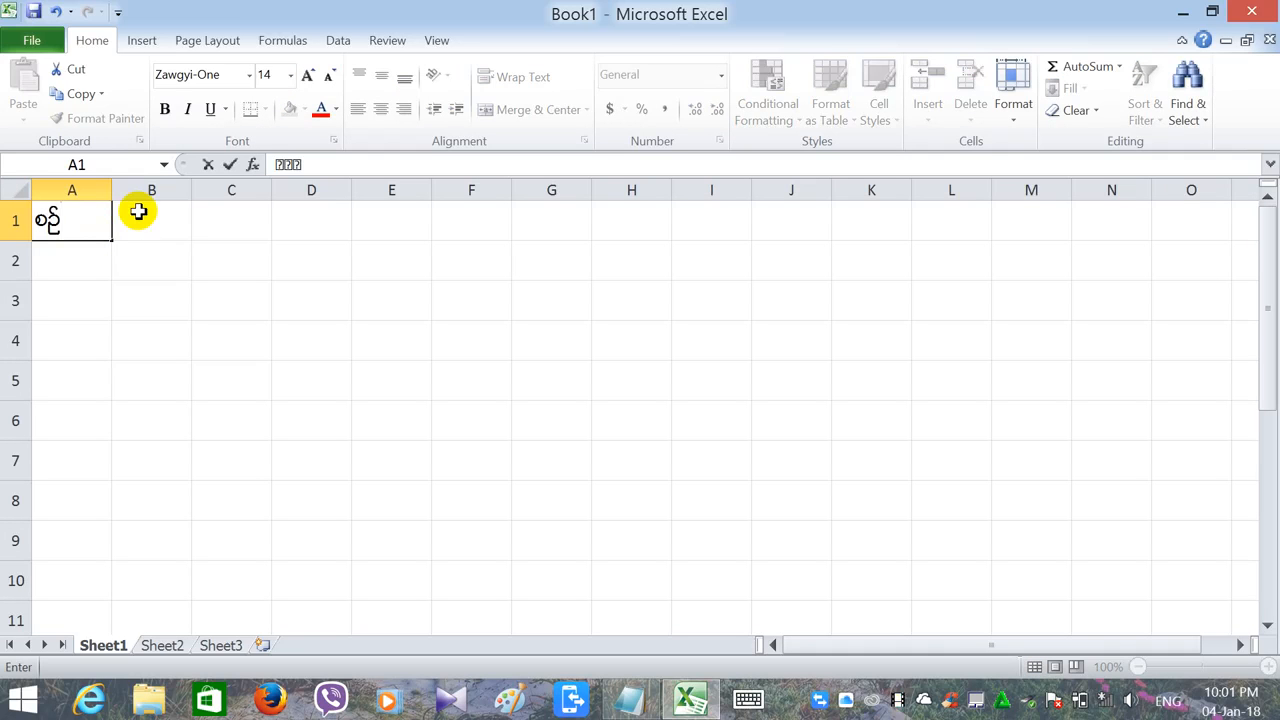
left_click(138, 211)
type("အမည်")
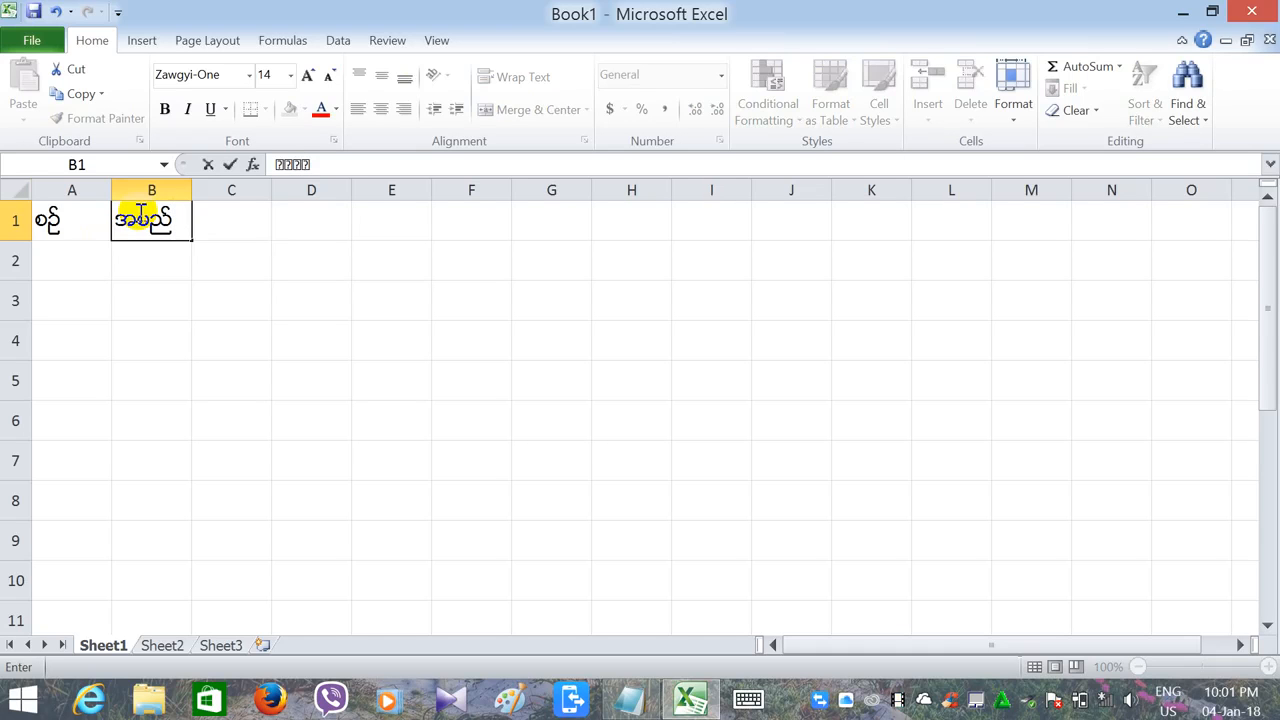
key("Tab")
type("t")
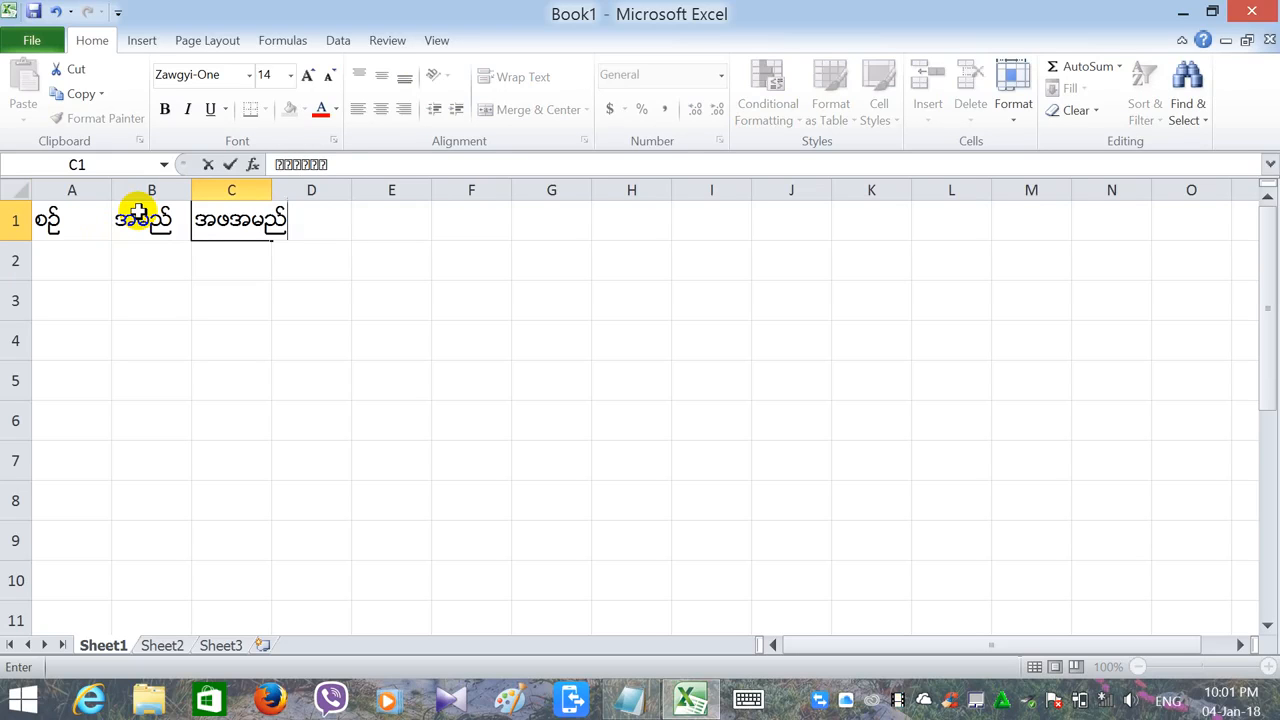
key("Tab")
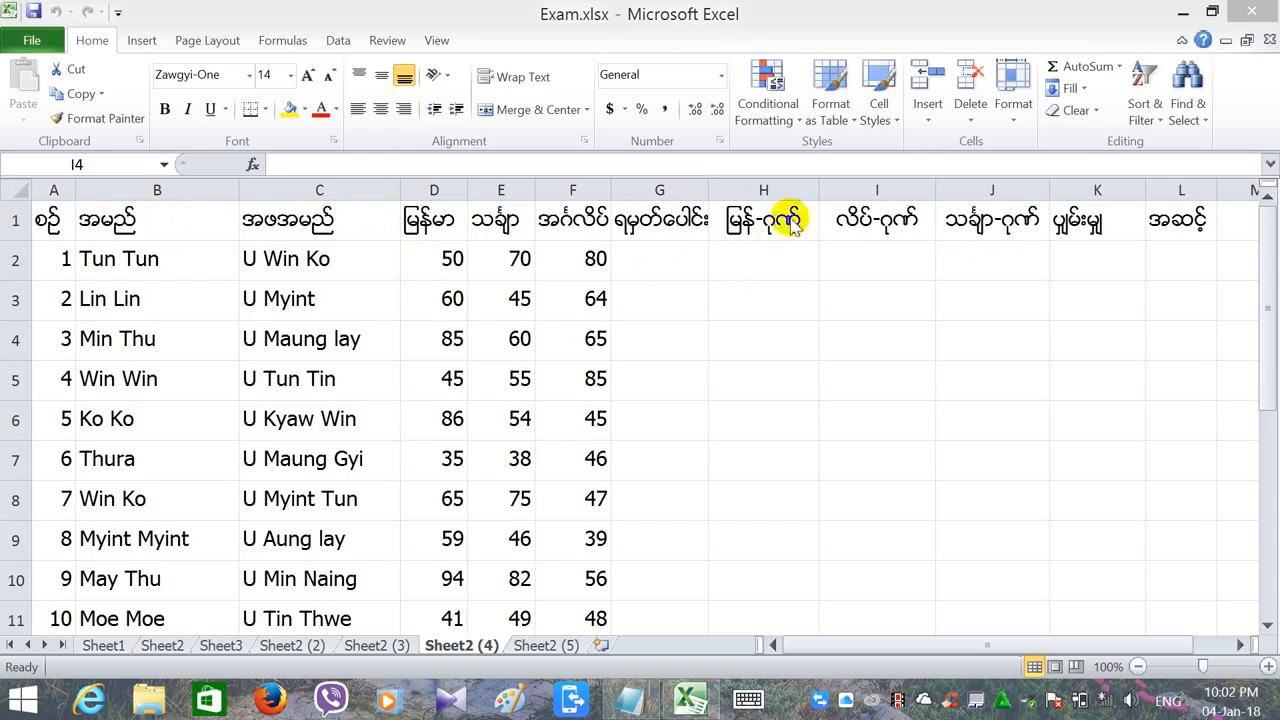
Step: Insert a new column H before the မြန်-ဂုဏ် column in Exam.xlsx and enter အောင်/ကျ as its header
left_click(722, 189)
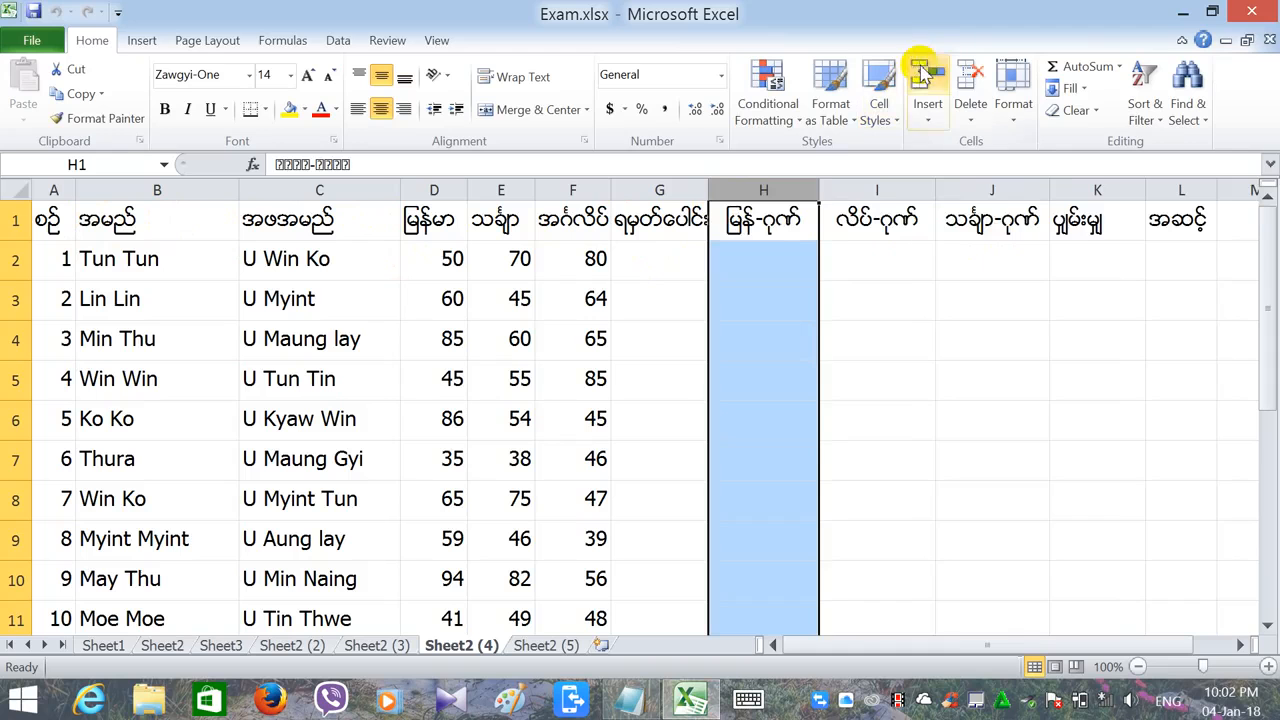
left_click(922, 75)
left_click(733, 205)
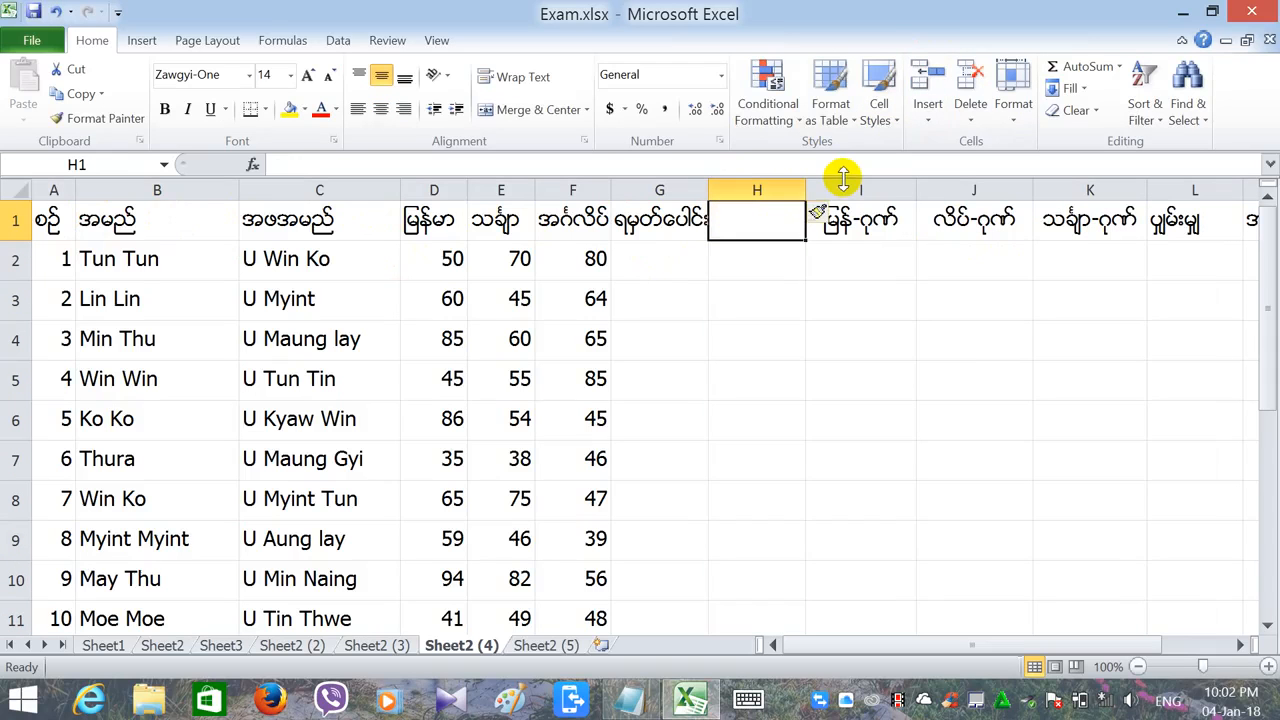
type("ေ")
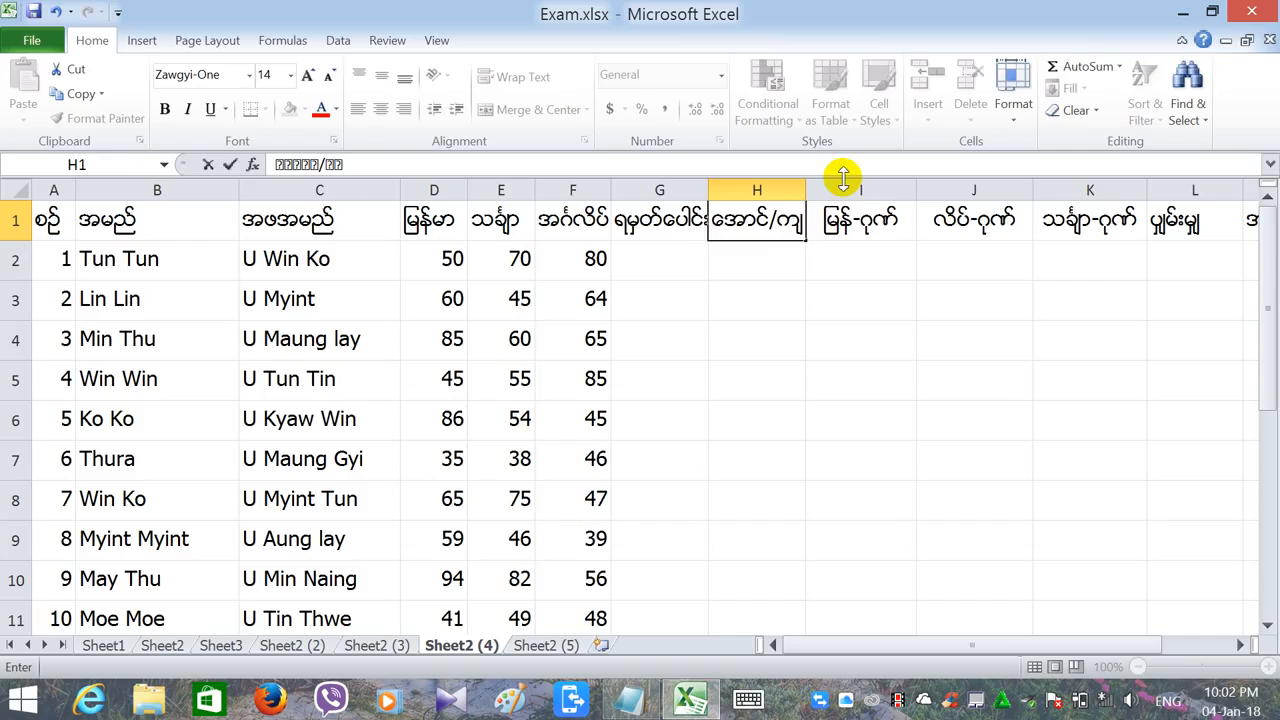
type("အာင္/က်")
key("Return")
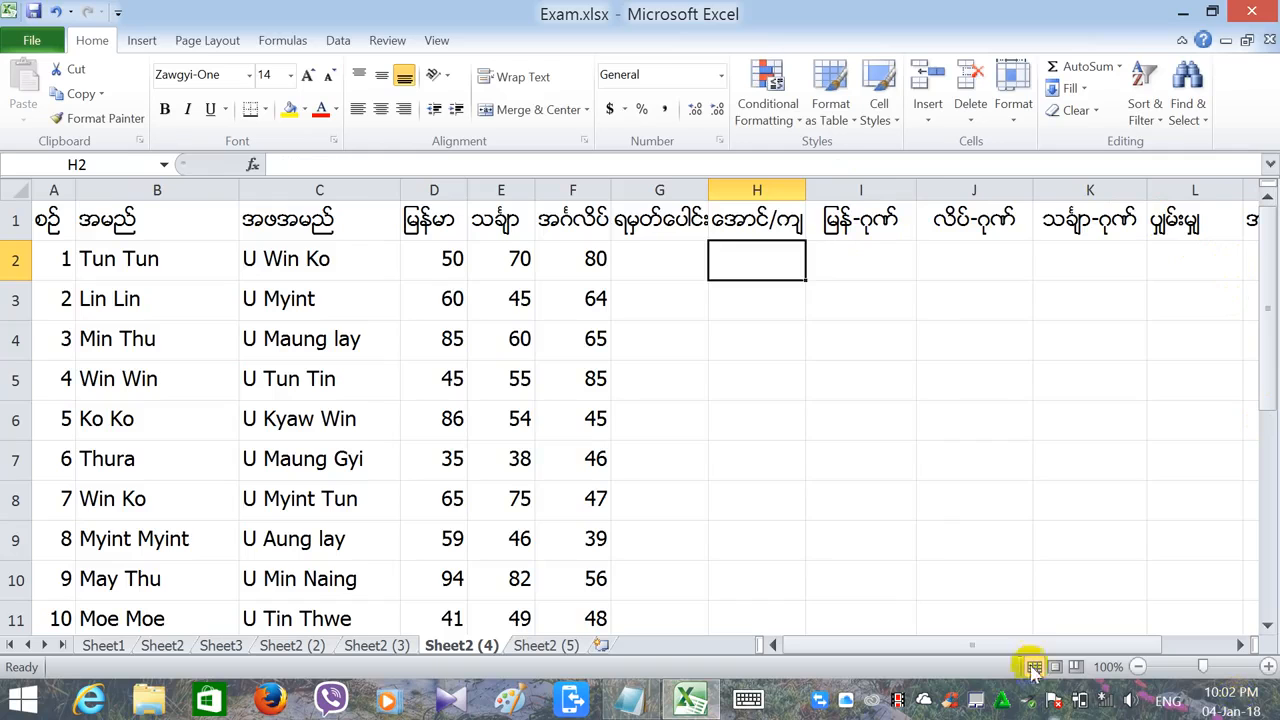
Step: Narrow columns B and C so the table fits on screen through column M
mouse_move(1050, 646)
left_mouse_down()
mouse_move(1108, 643)
mouse_move(1060, 640)
left_mouse_up()
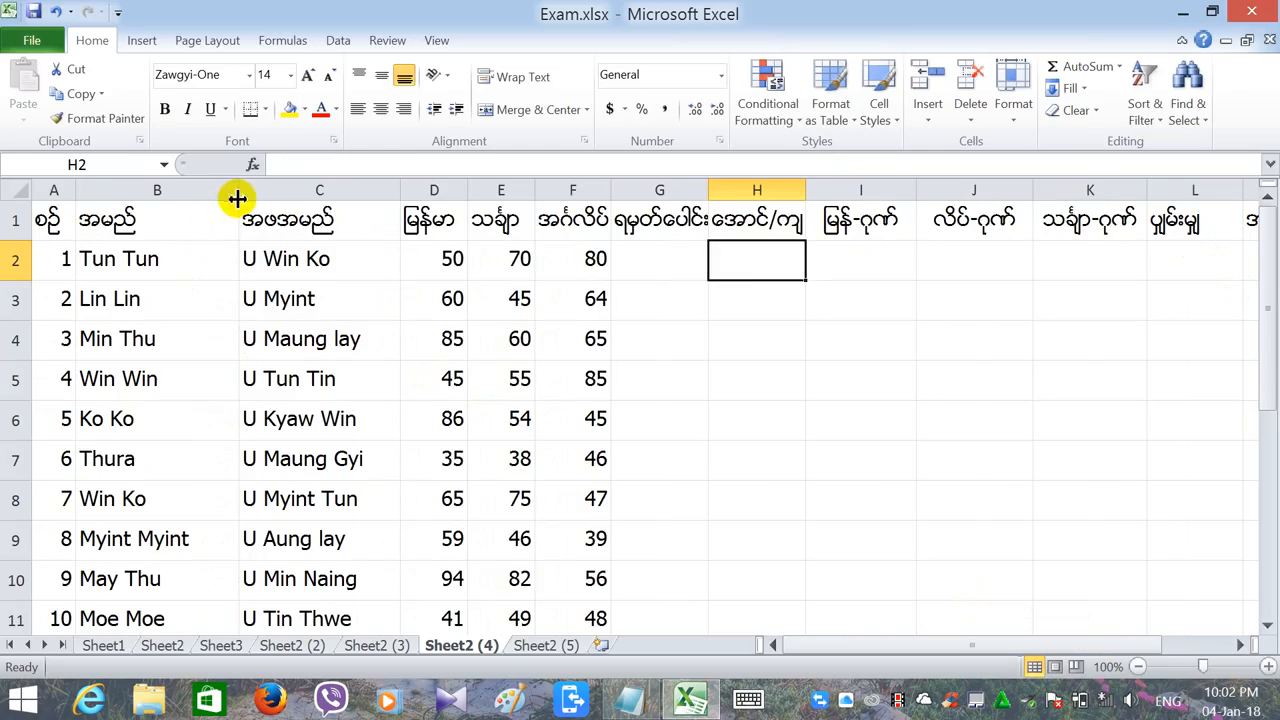
left_click_drag(237, 194, 217, 194)
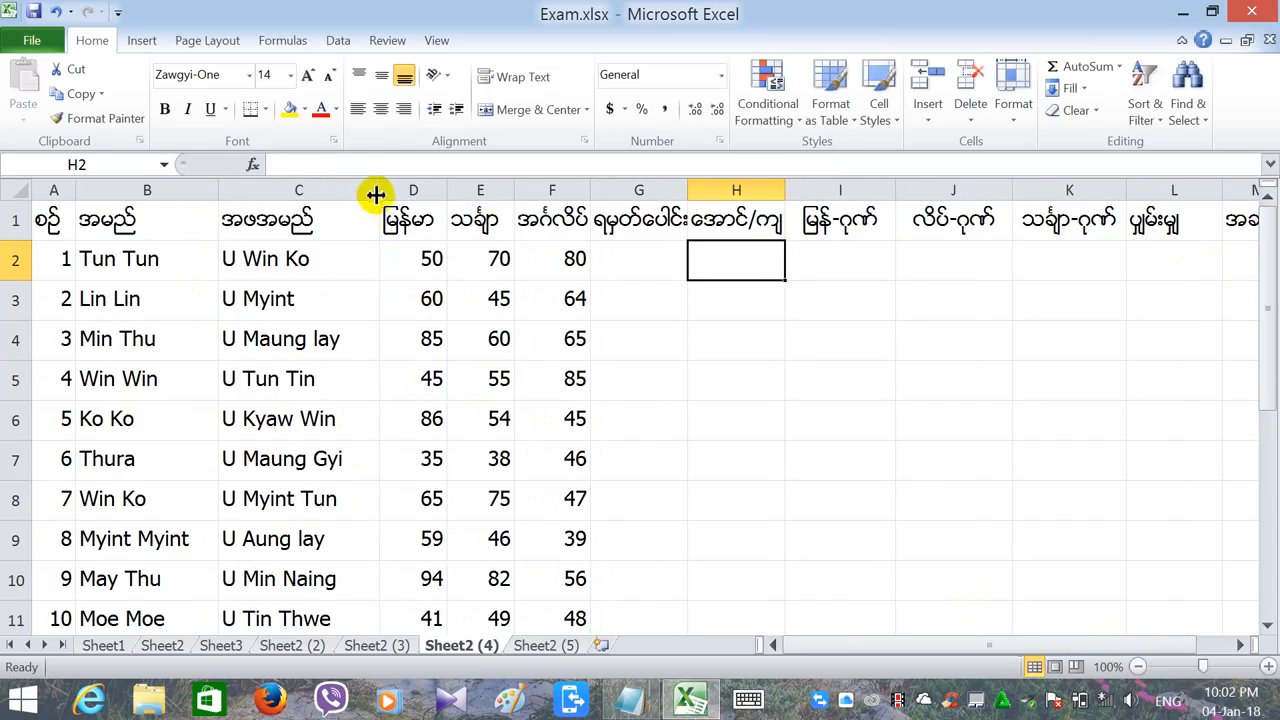
left_click_drag(375, 194, 359, 194)
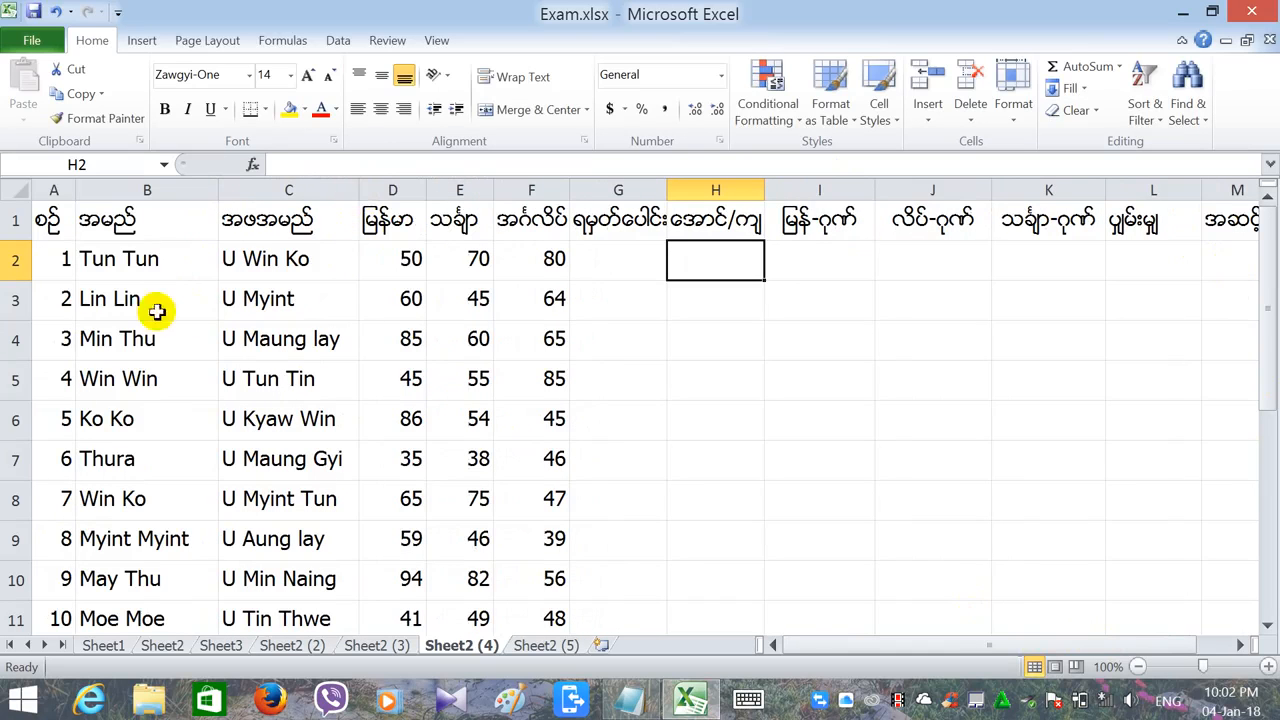
left_click_drag(215, 195, 193, 194)
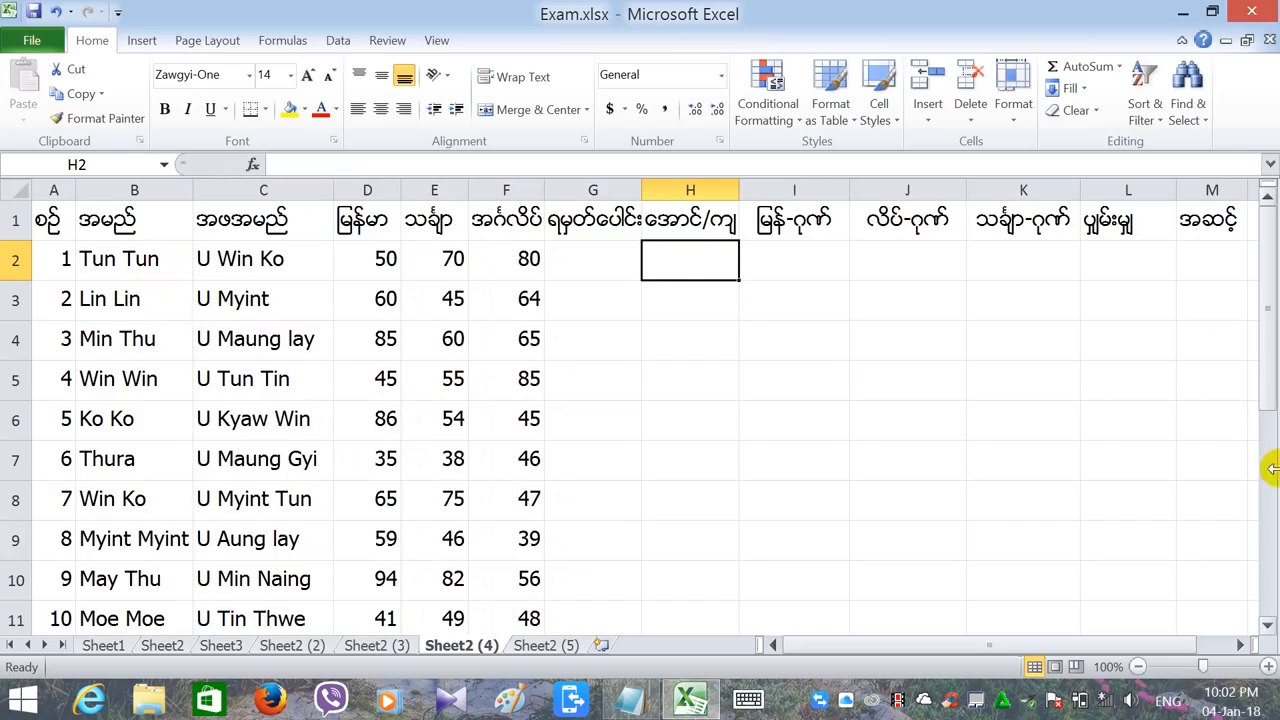
left_click_drag(1262, 391, 1260, 355)
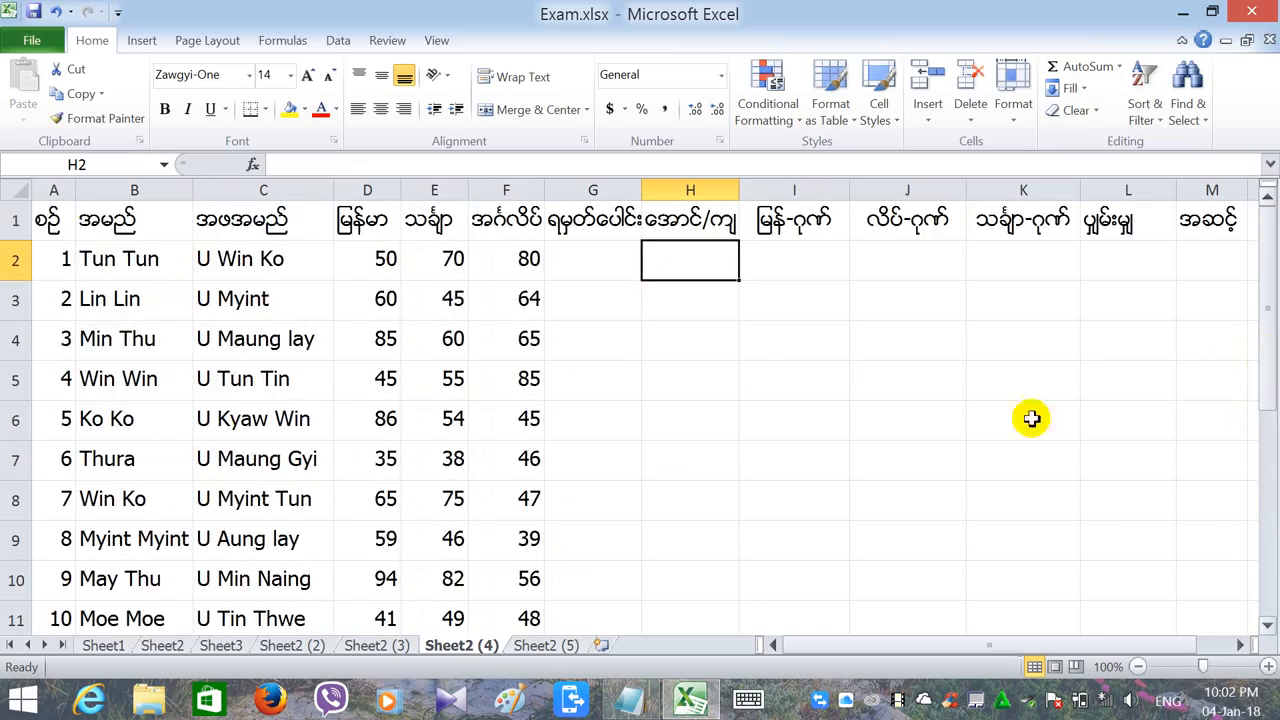
left_click(533, 262)
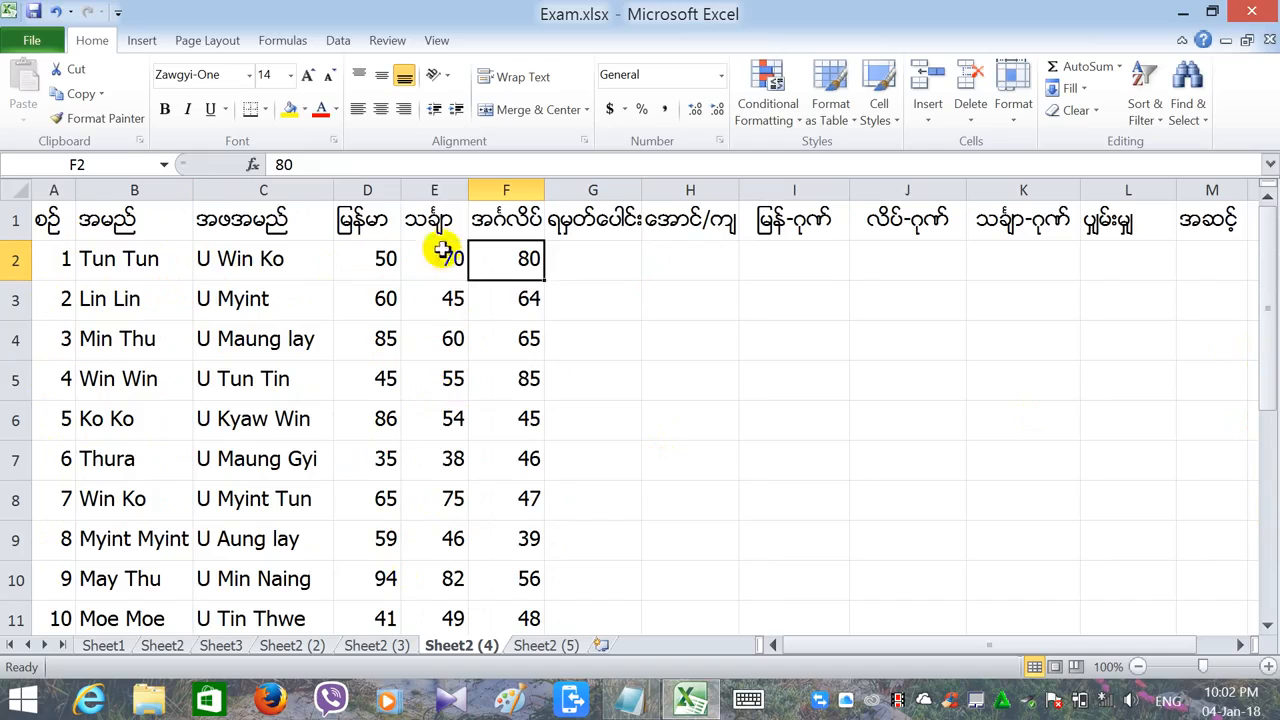
left_click(488, 304)
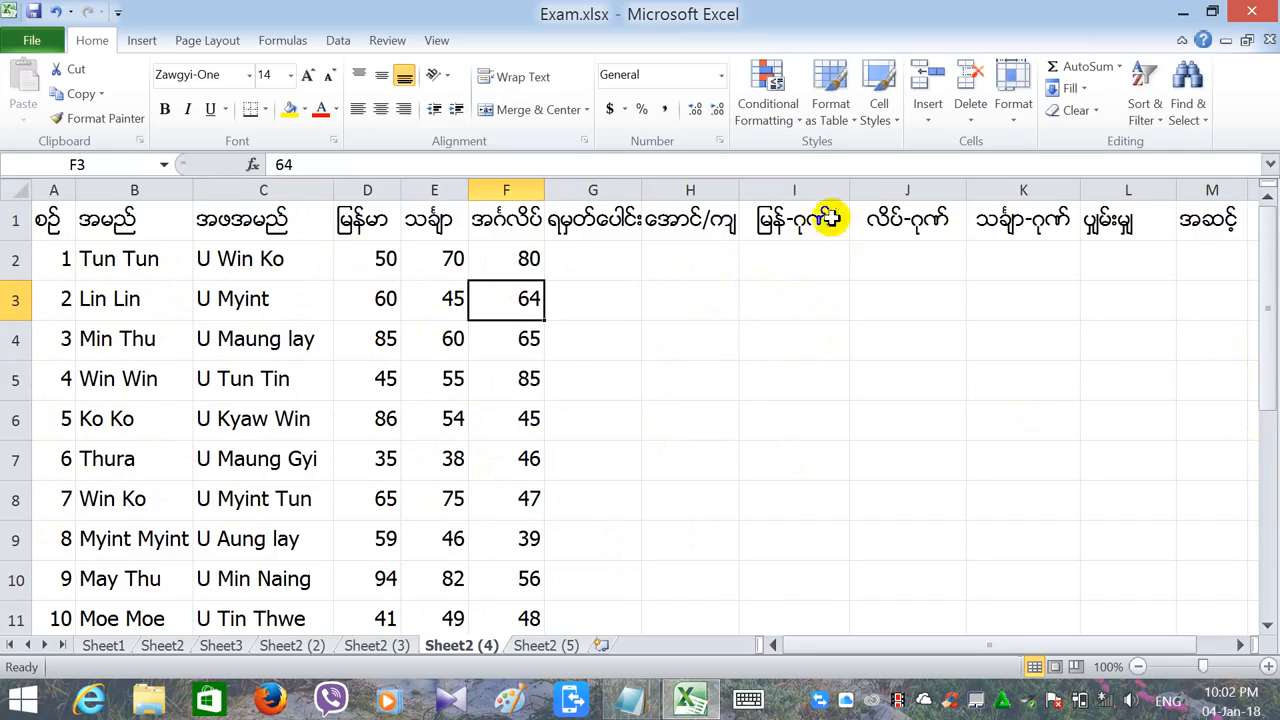
left_click(714, 308)
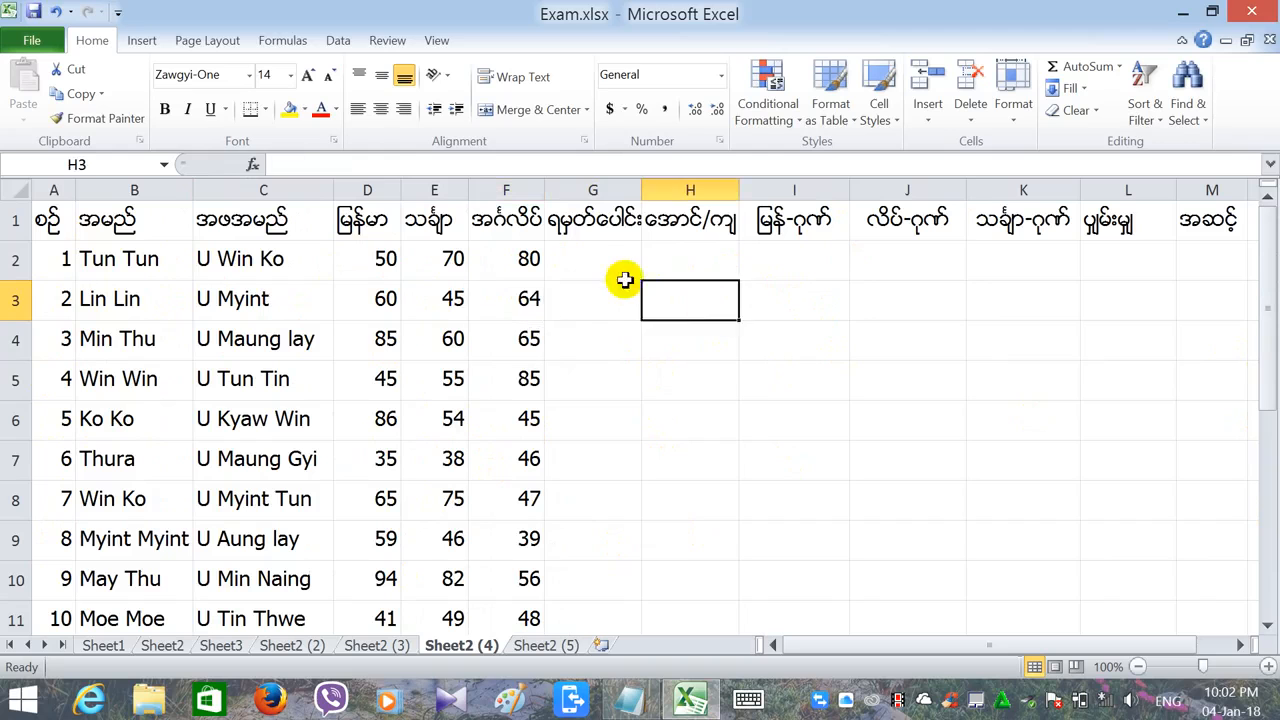
Step: Enter the formula =D2+E2+F2 in cell G2 to total the first student's three subject marks
left_click(600, 266)
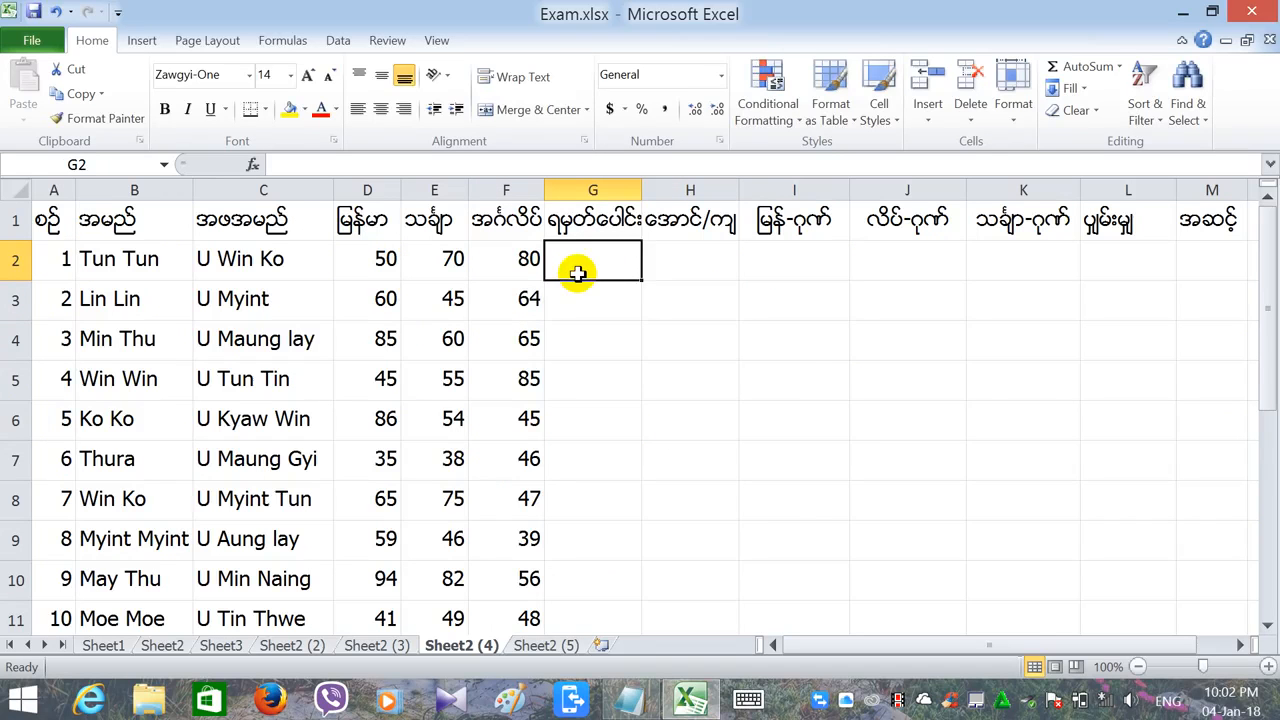
type("=")
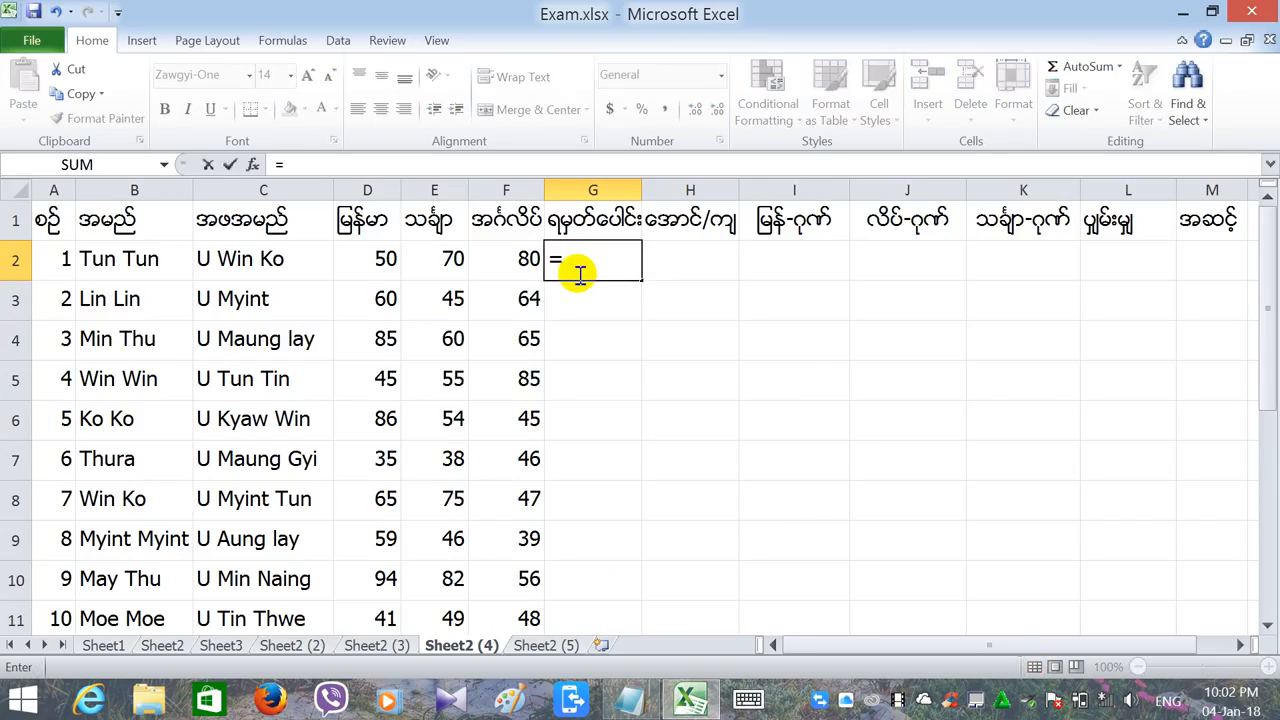
left_click(368, 270)
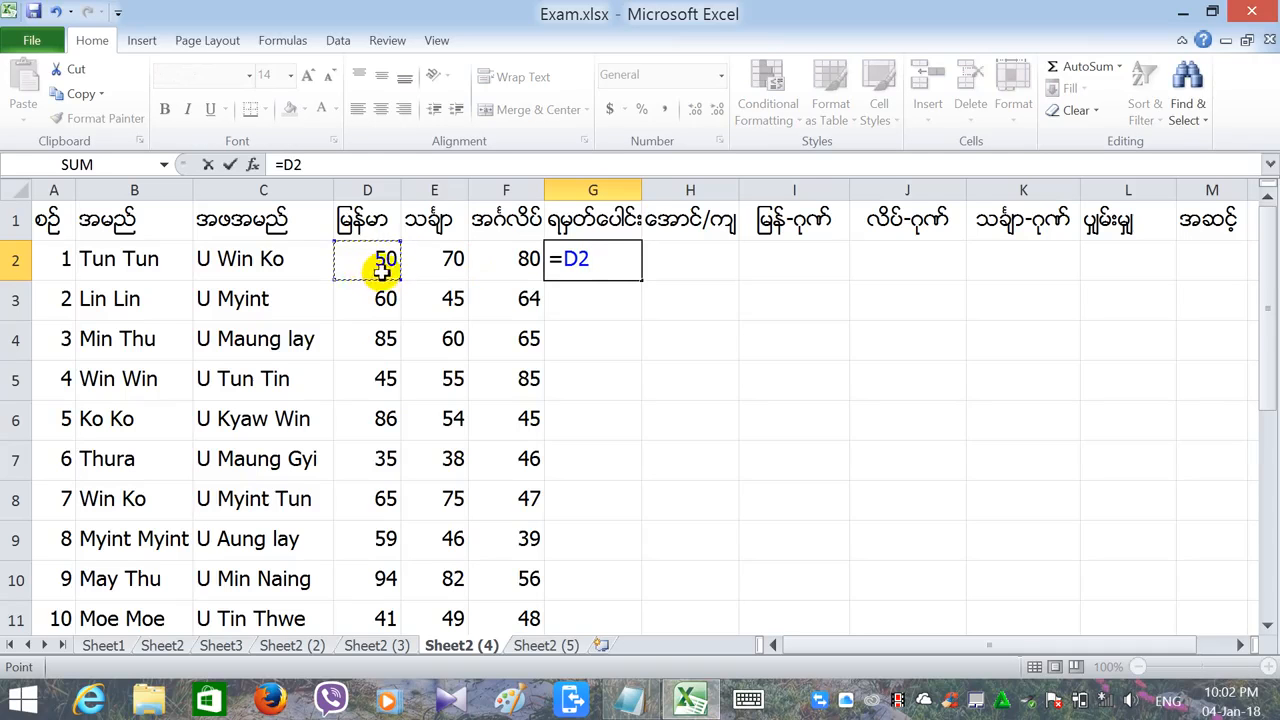
type("+E2")
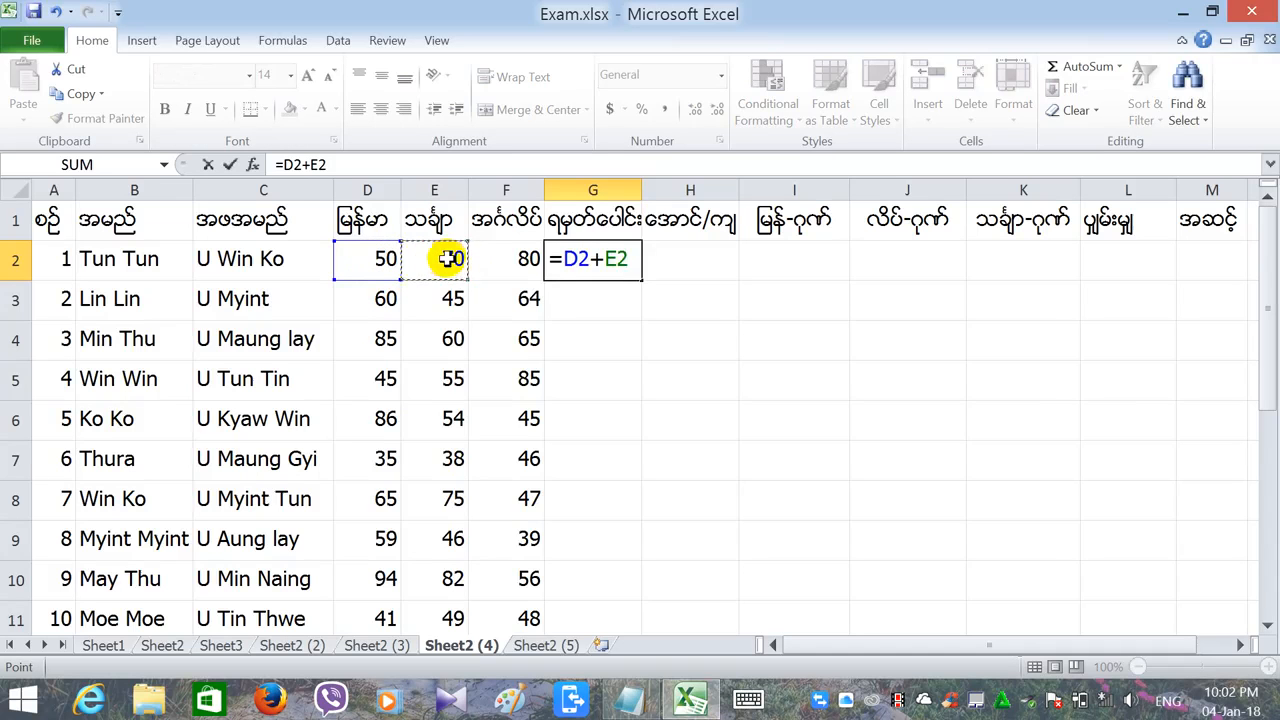
type("+")
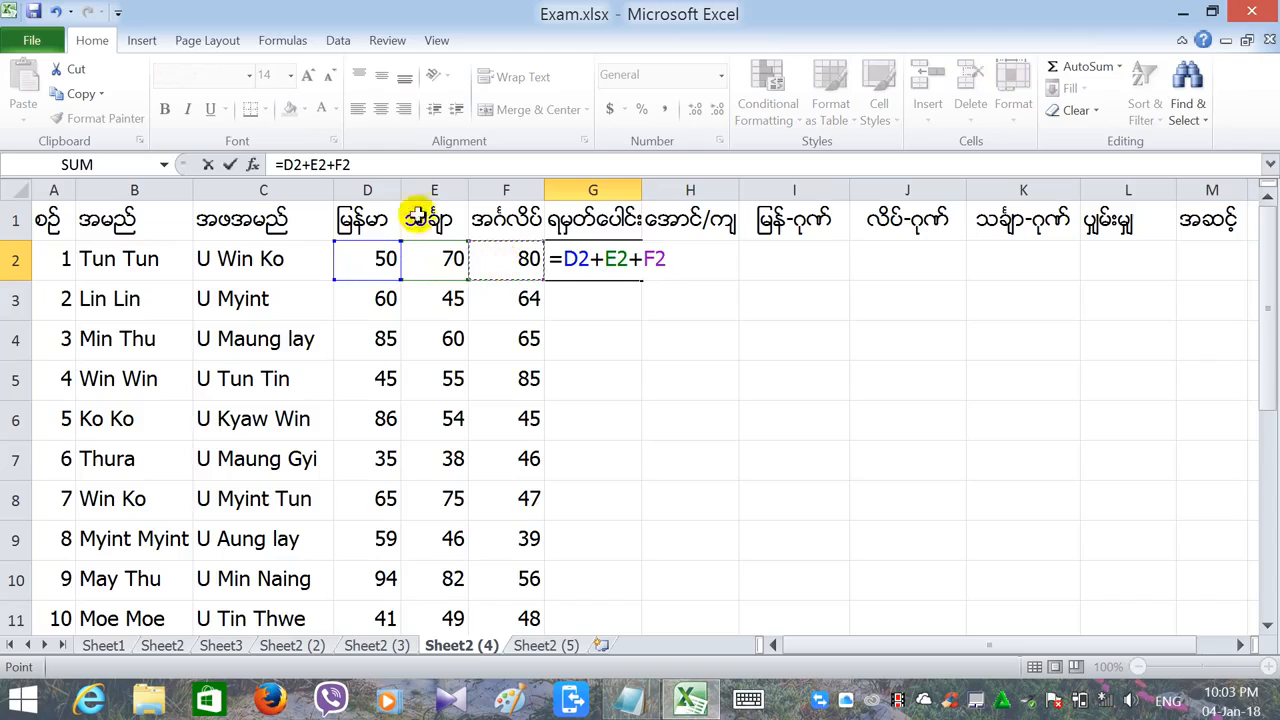
key("Return")
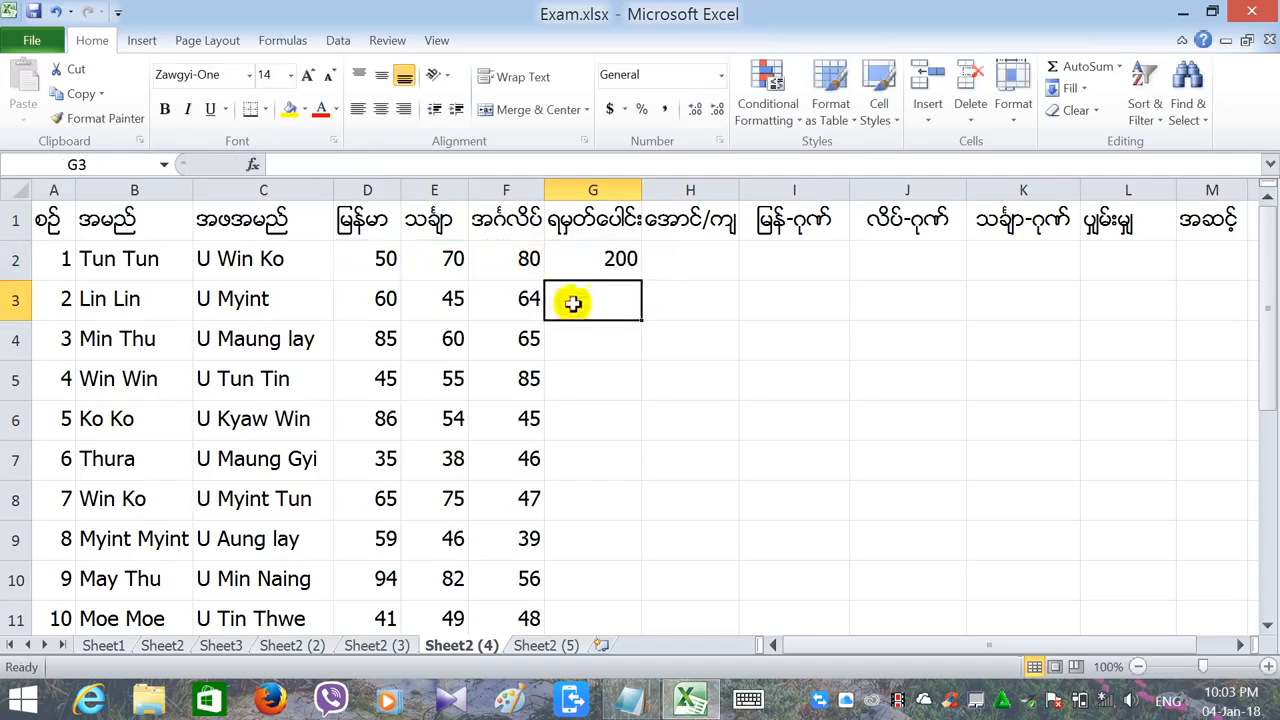
Step: Fill the total formula from G2 down the column to G16
left_click(608, 256)
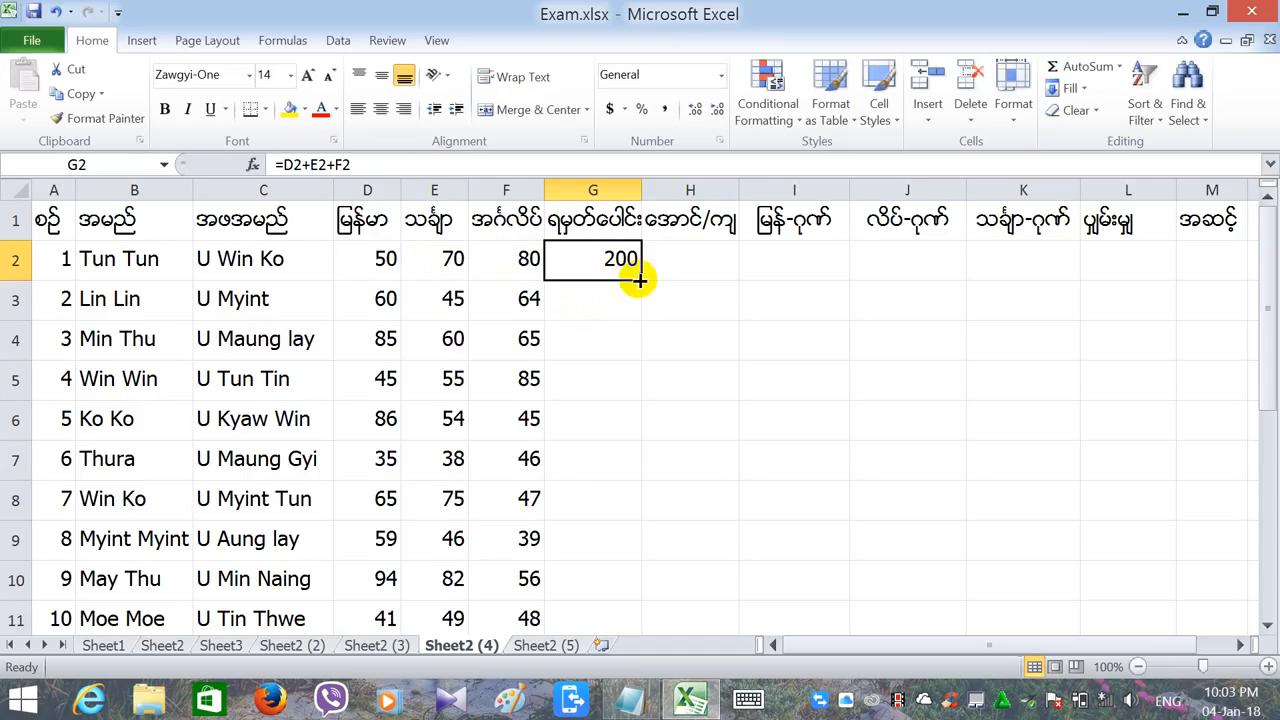
left_click_drag(640, 284, 626, 566)
left_click(671, 541)
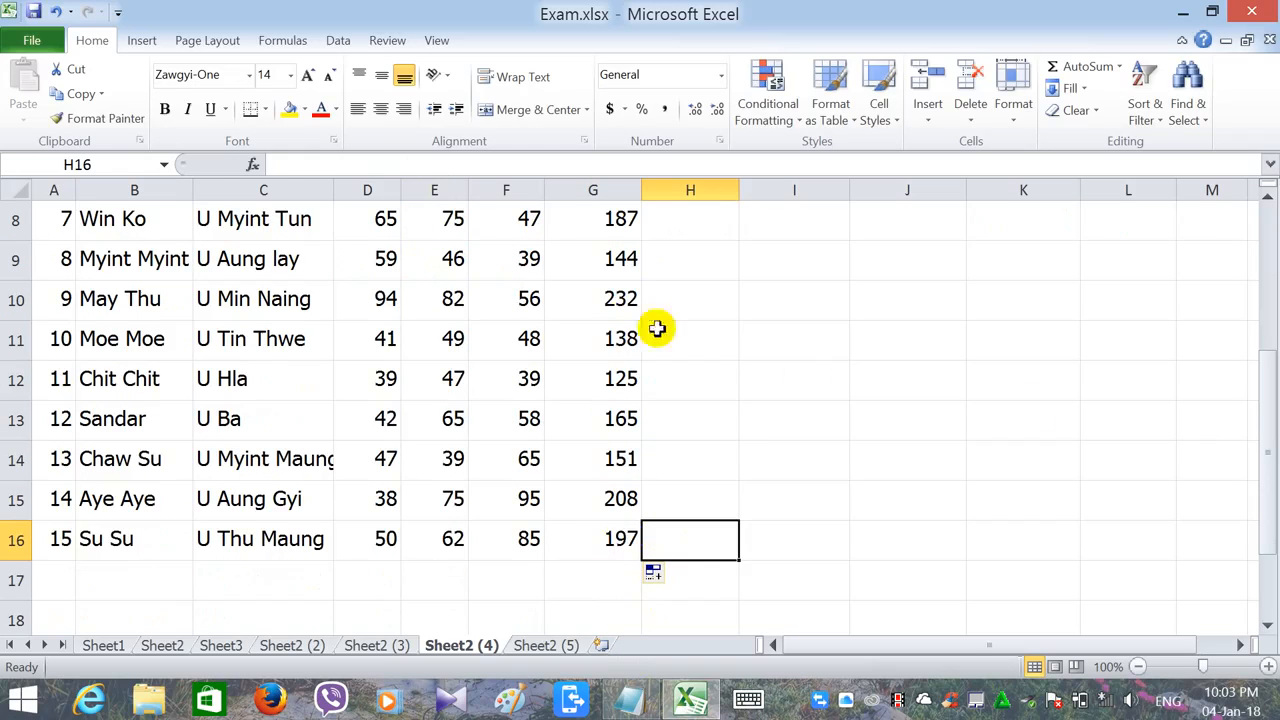
Step: Open cell H2 for editing, switch to Notepad and copy the formula =IF(COUNTIF(D2:F2,"<40")>=1,"ကျ","အောင်")
left_click_drag(1265, 453, 1263, 246)
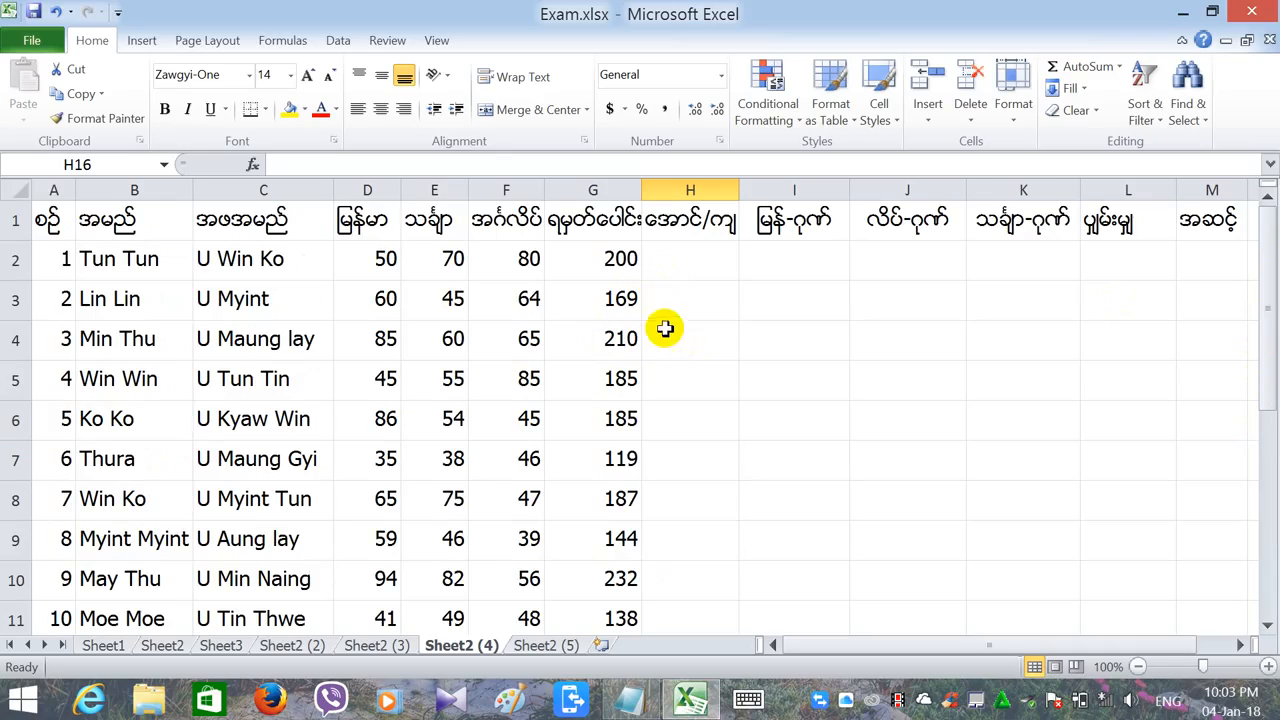
mouse_move(677, 271)
left_mouse_down()
mouse_move(666, 280)
mouse_move(677, 254)
left_mouse_up()
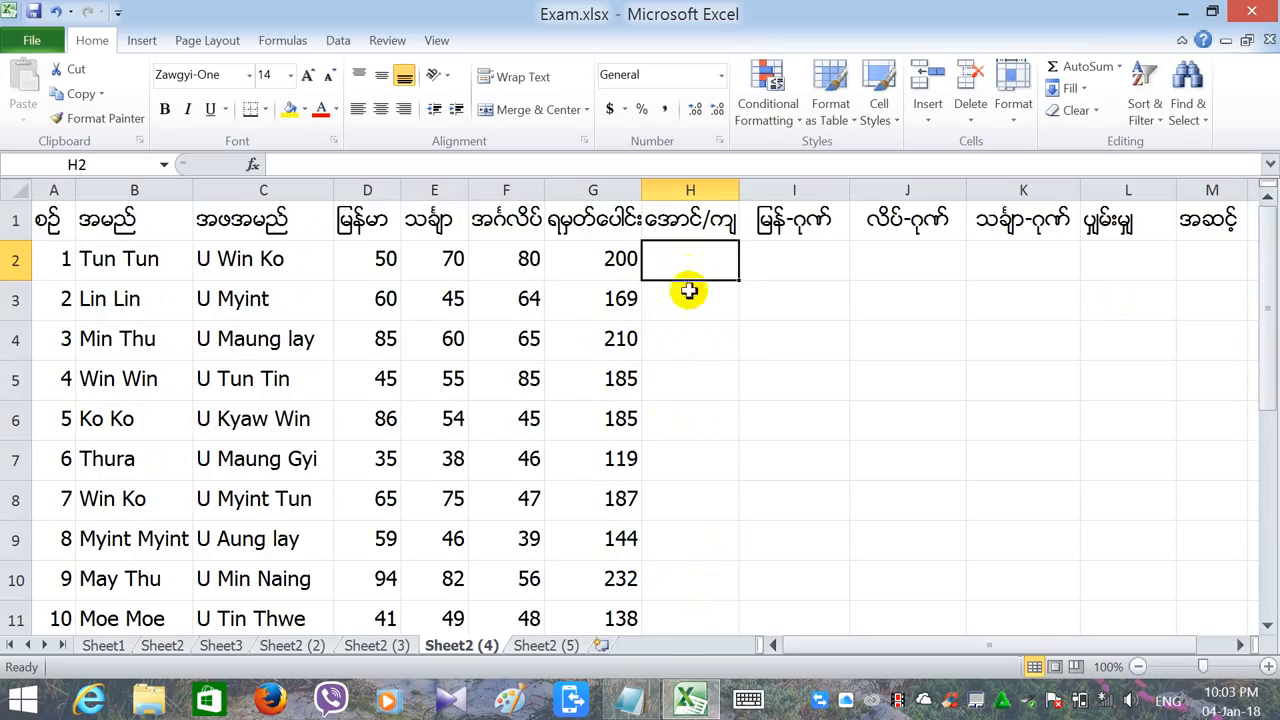
left_click(288, 164)
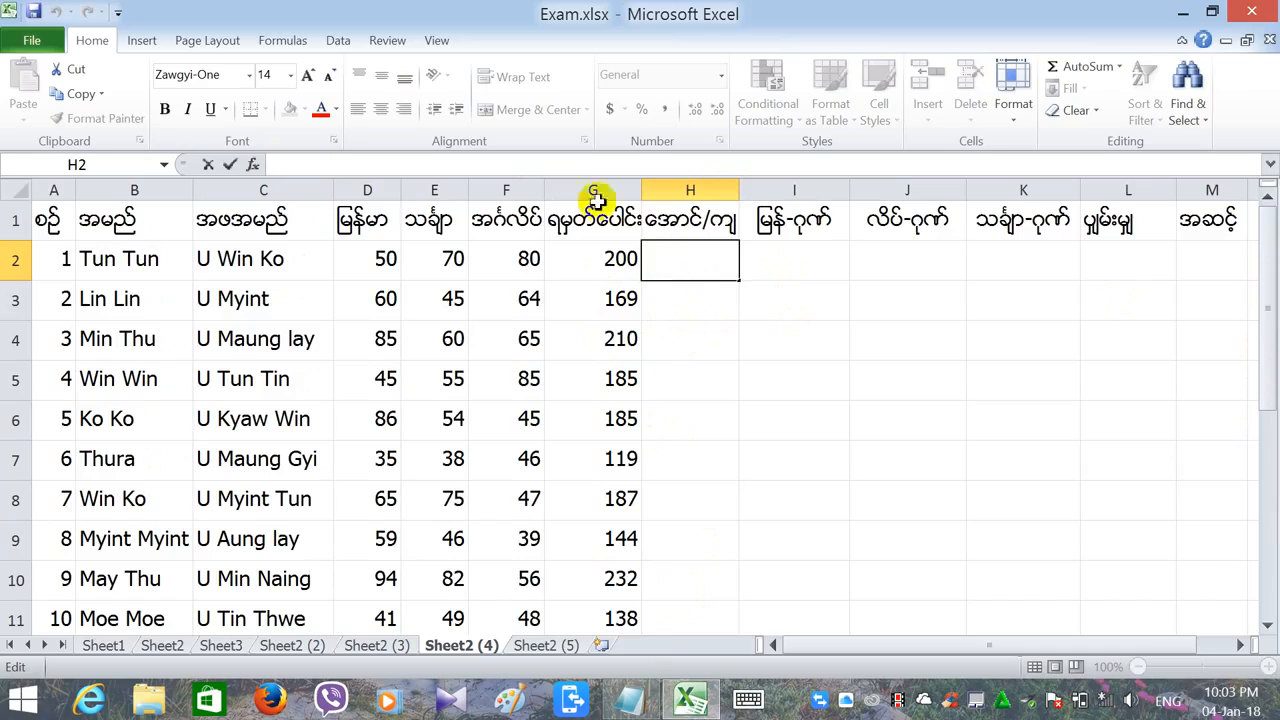
left_click(632, 700)
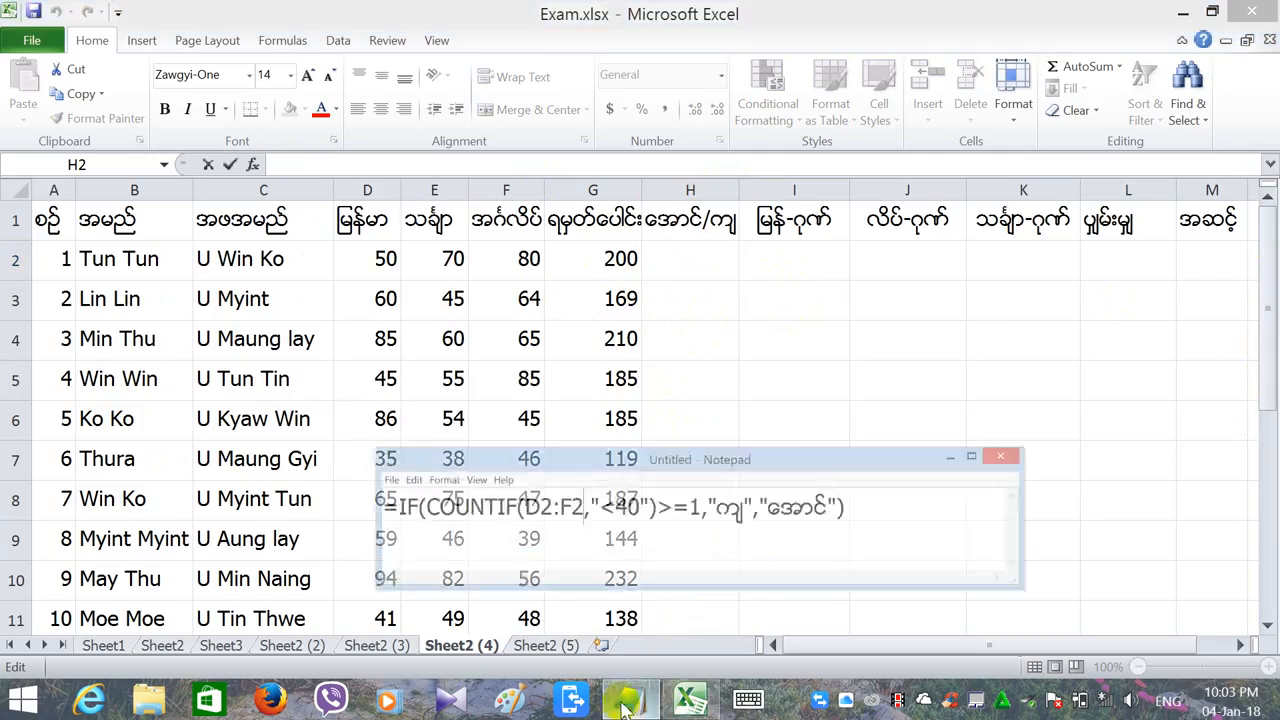
left_click_drag(642, 390, 551, 371)
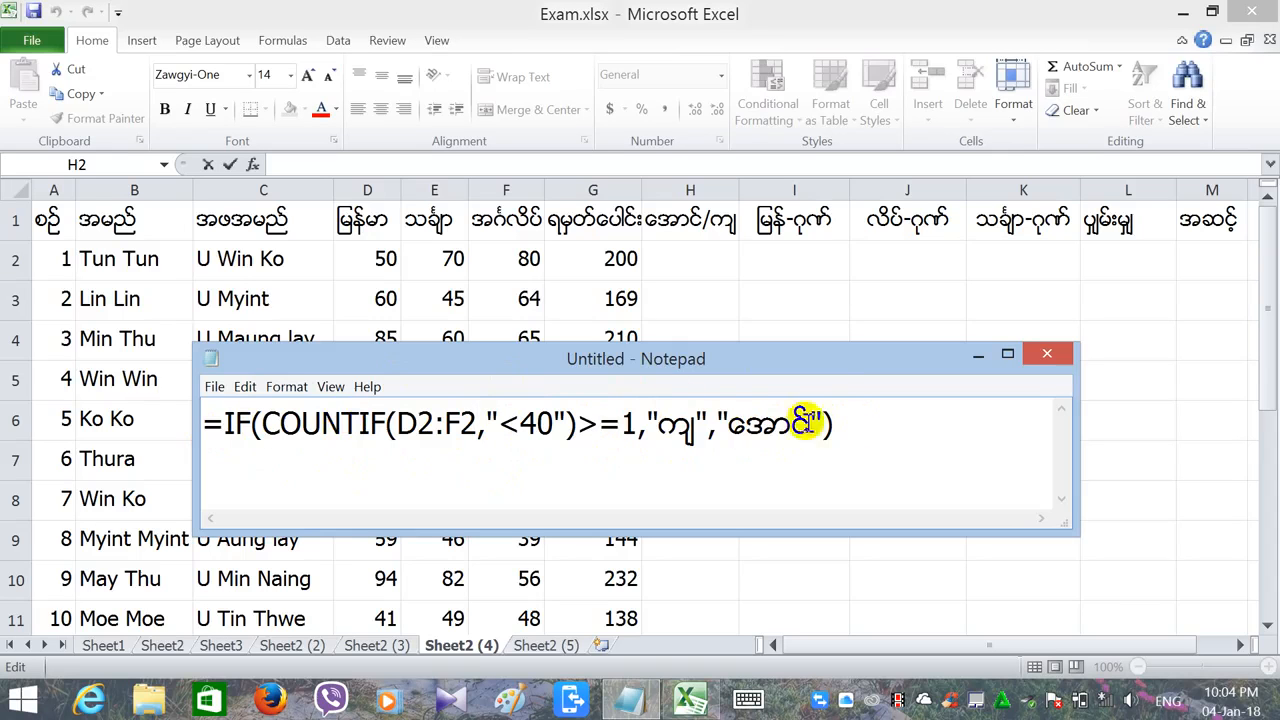
left_click_drag(850, 429, 208, 424)
key("ctrl+c")
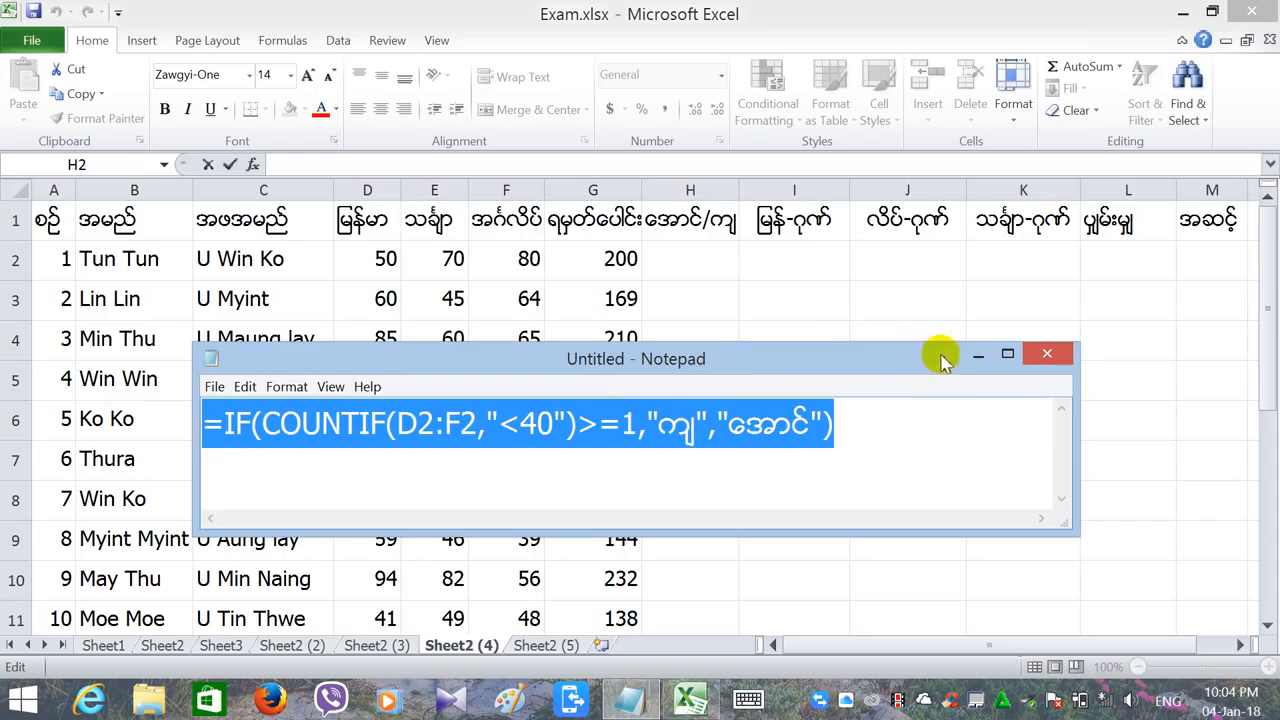
Step: Return to the Excel sheet and enter the copied pass/fail formula in cell H2
left_click(978, 354)
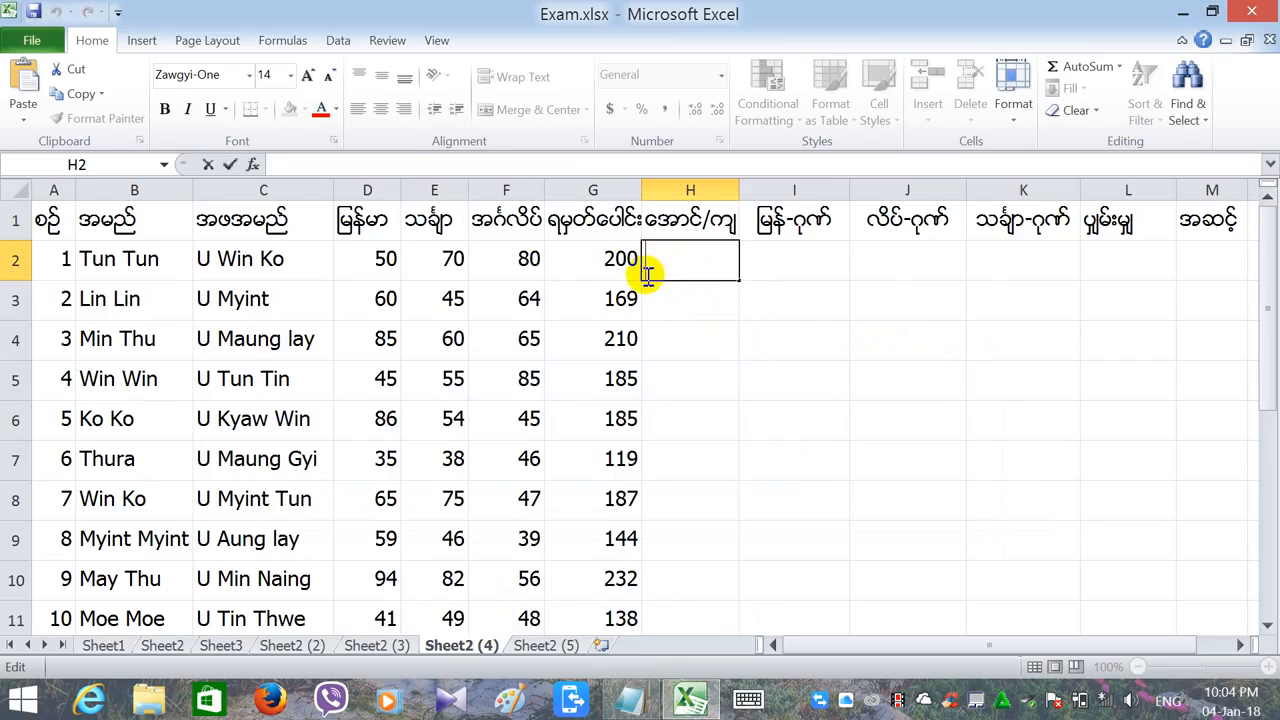
key("ctrl+v")
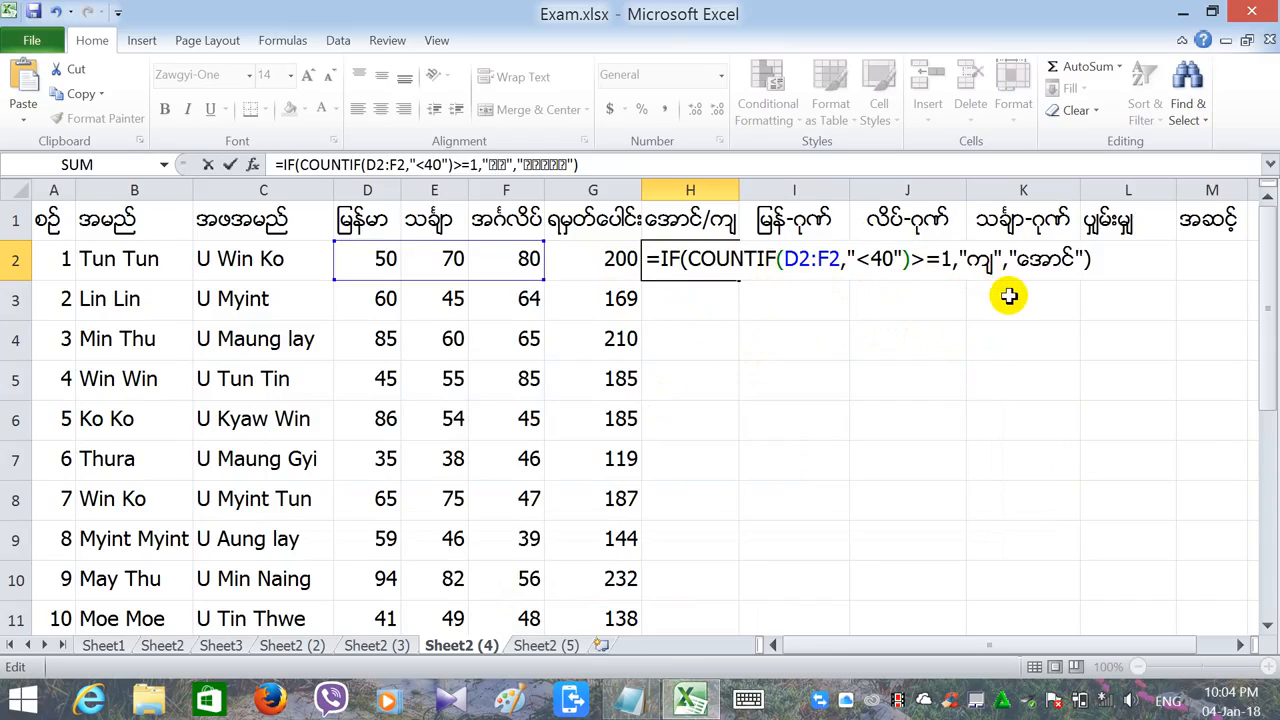
key("Return")
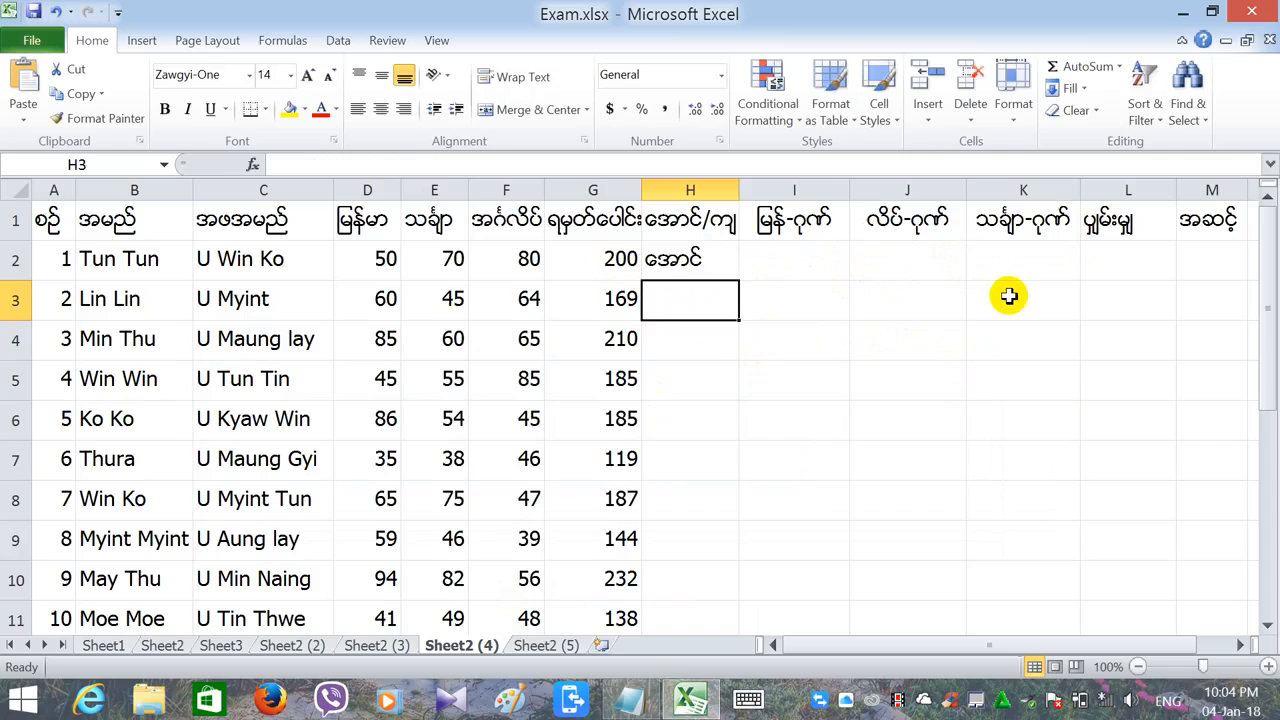
Step: Fill the pass/fail formula from H2 down to H16 and check the formulas in several filled cells
left_click(715, 268)
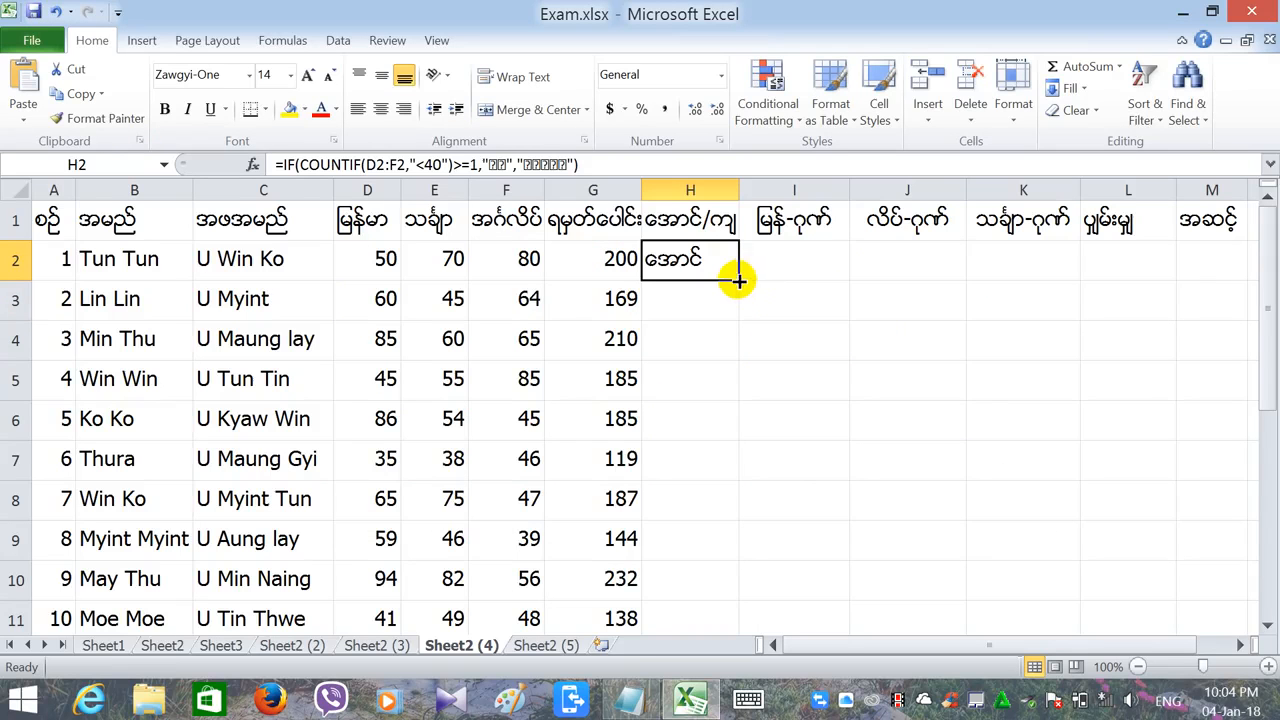
left_click_drag(738, 281, 743, 522)
left_click(654, 565)
left_click(678, 492)
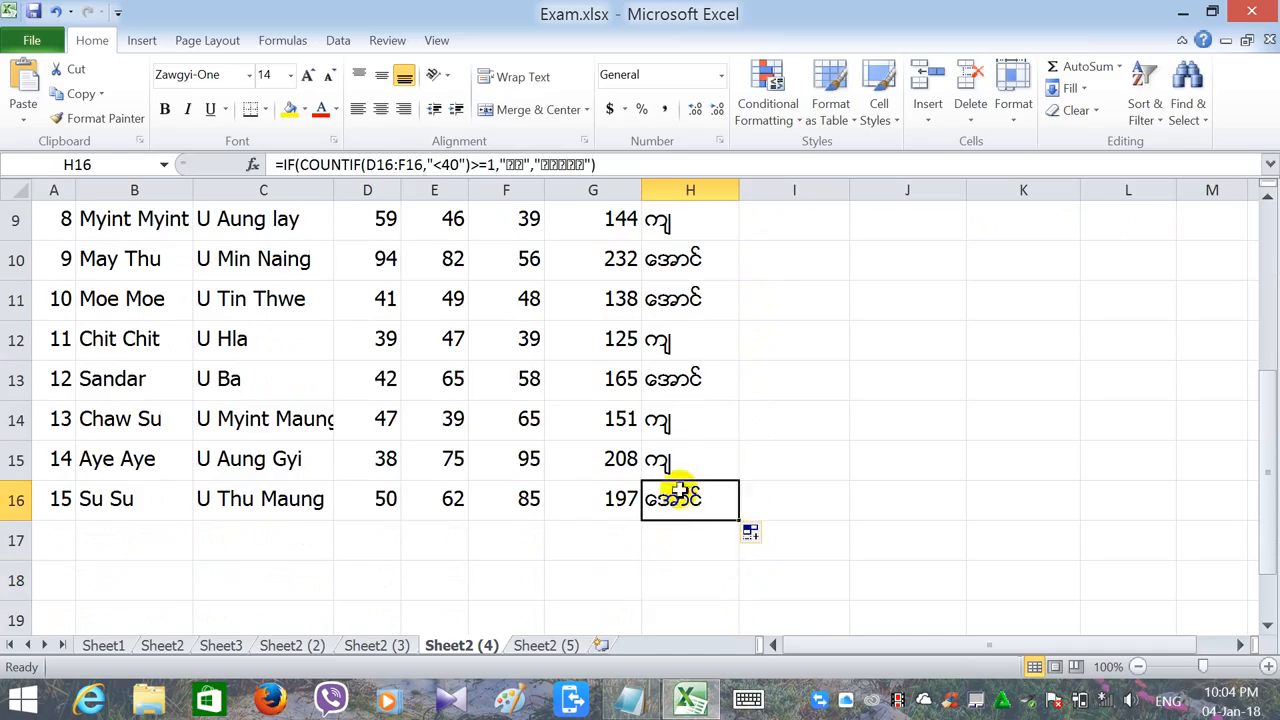
left_click(677, 460)
left_click(686, 423)
left_click(686, 338)
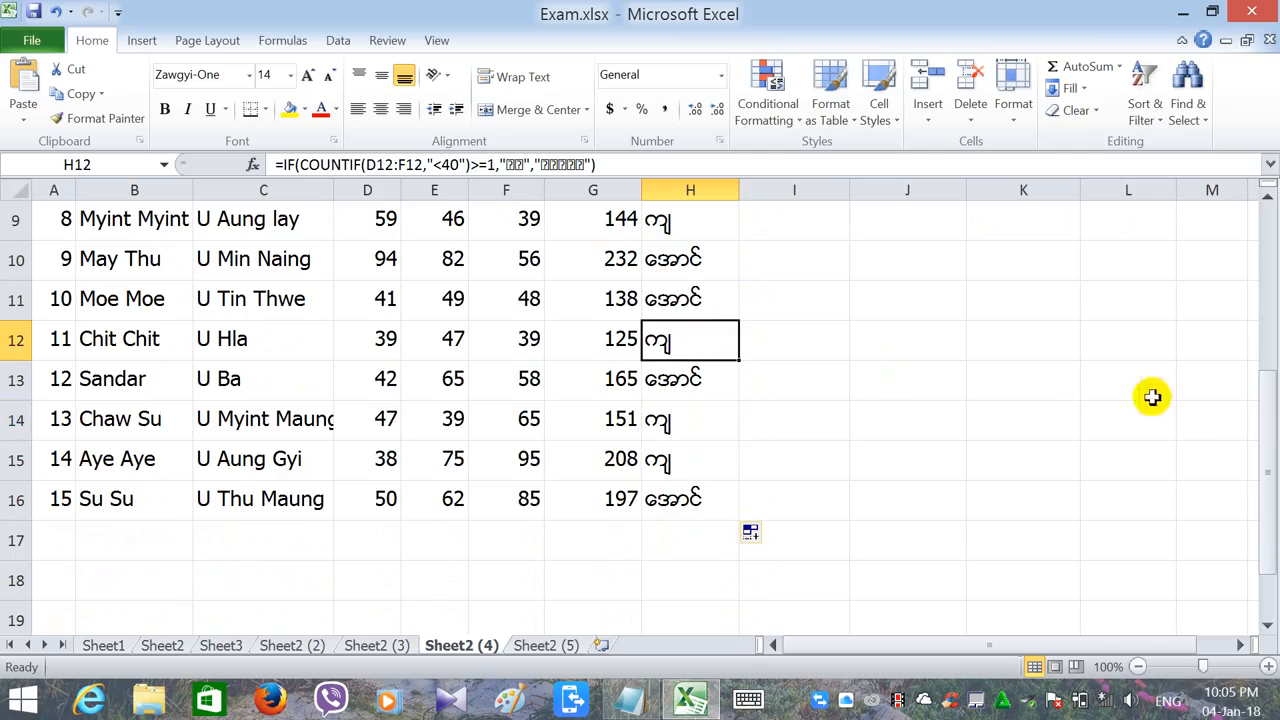
Step: Begin an IF formula in cell I2 under မြန်-ဂုဏ် with the logical test D2>=70
left_click_drag(1266, 474, 1260, 318)
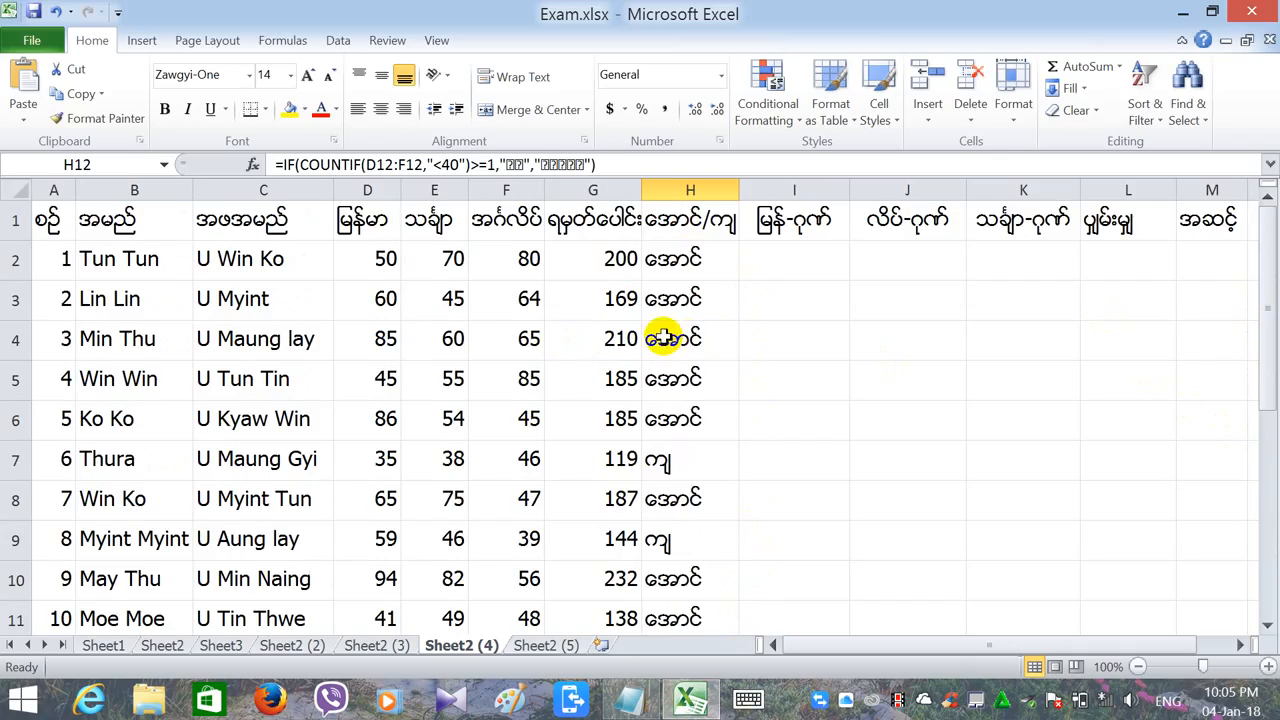
left_click(785, 273)
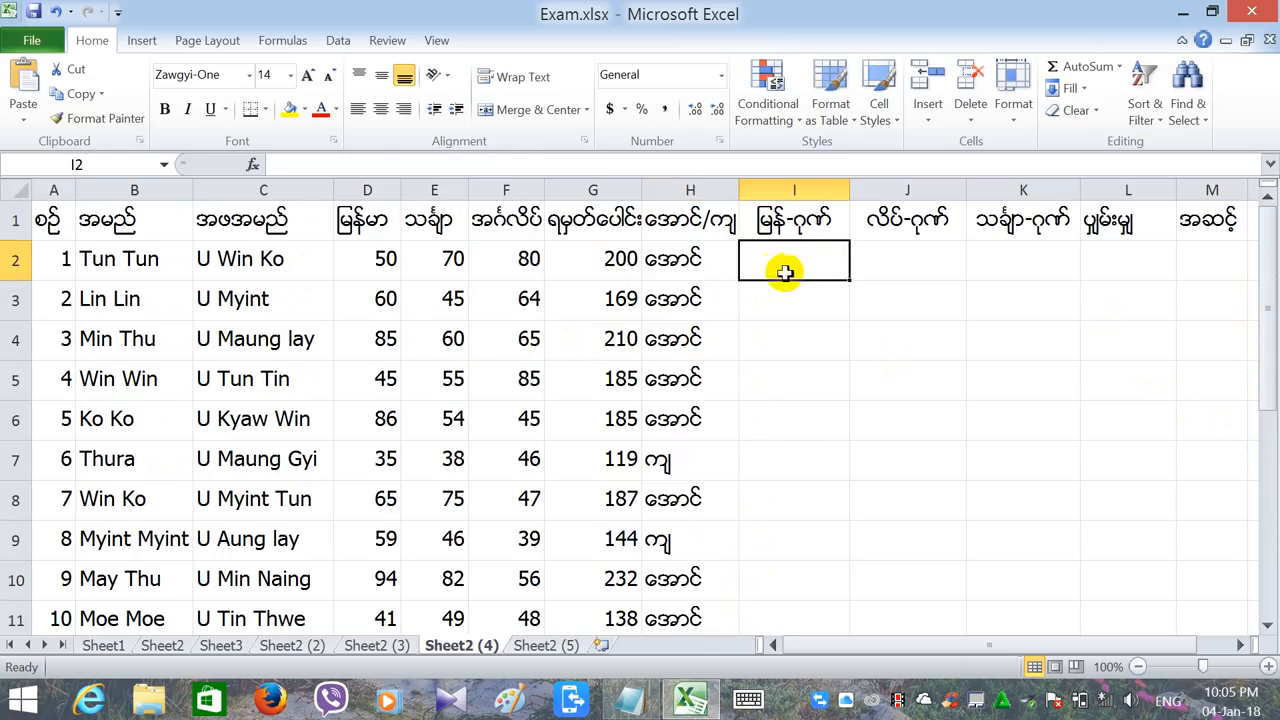
left_click(316, 167)
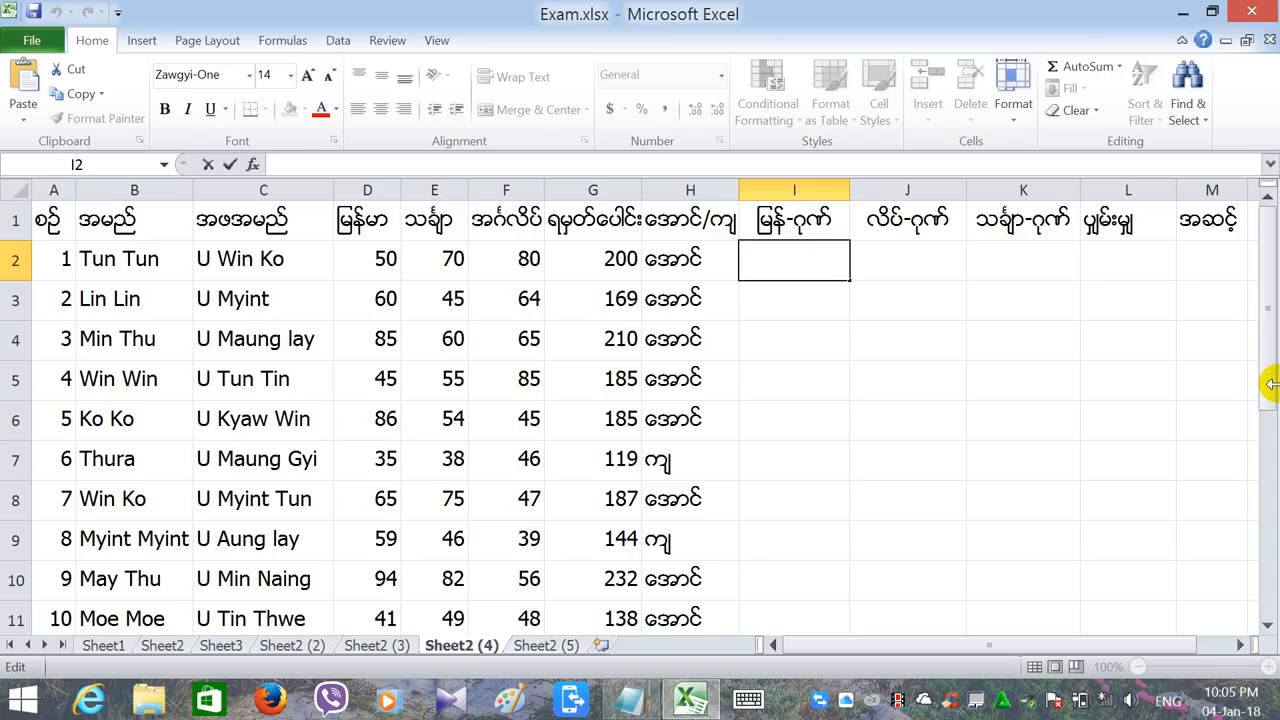
type("=c")
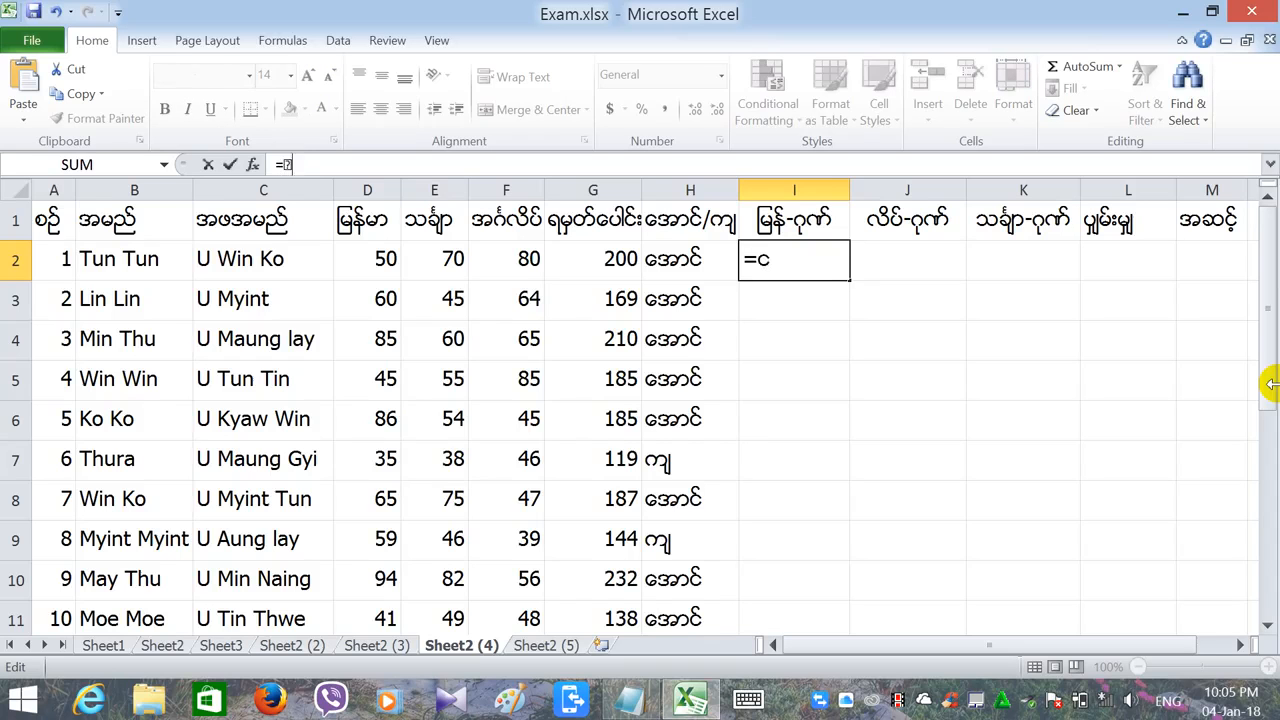
key("alt+shift")
type("if")
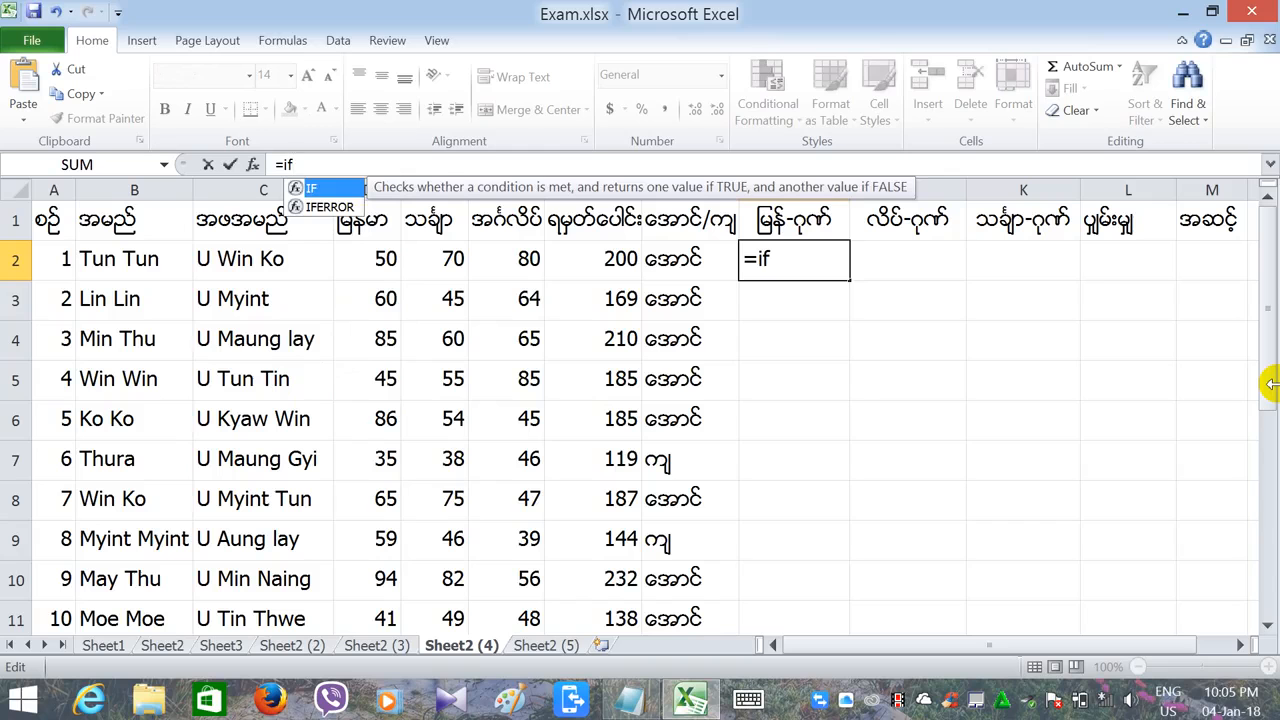
type("(")
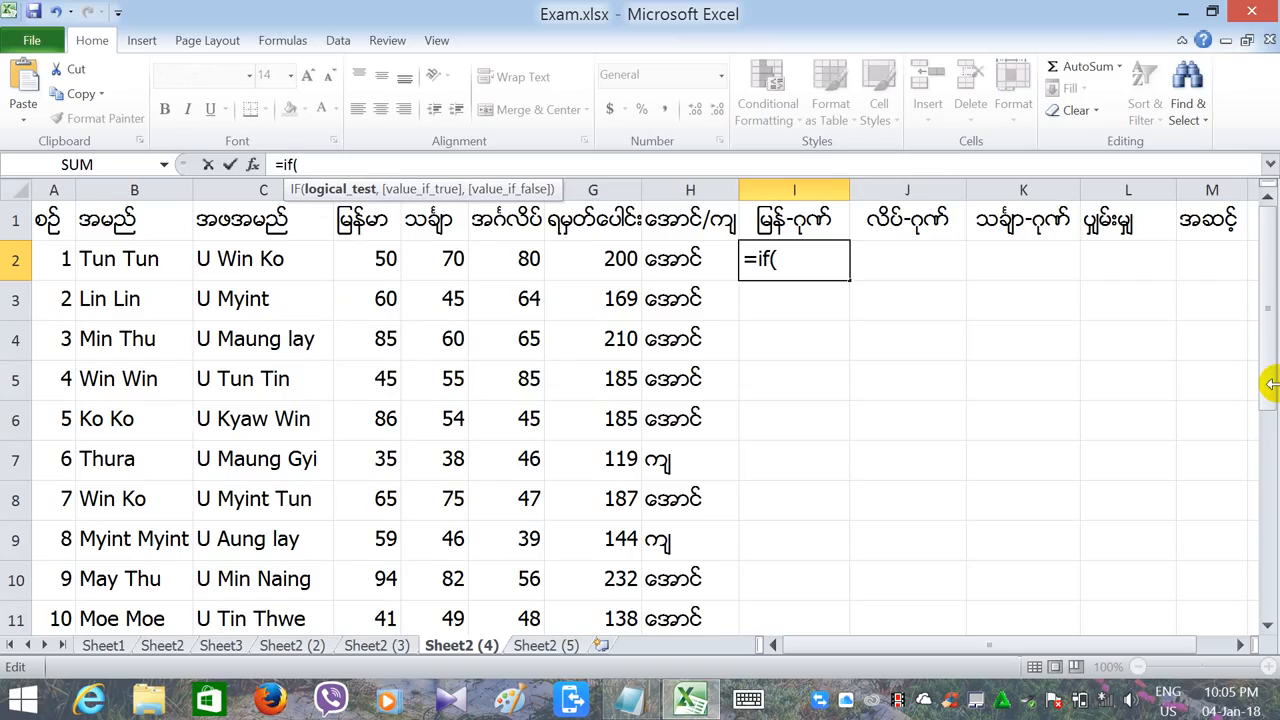
left_click(355, 250)
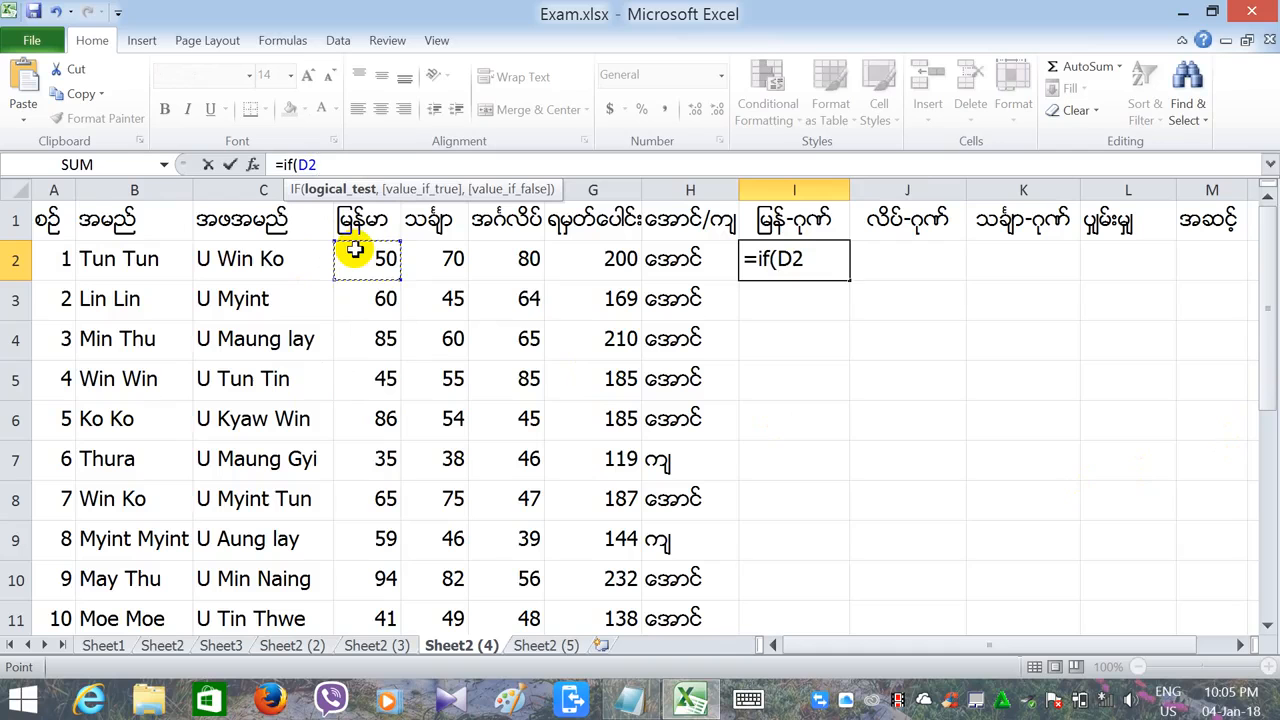
type(">=")
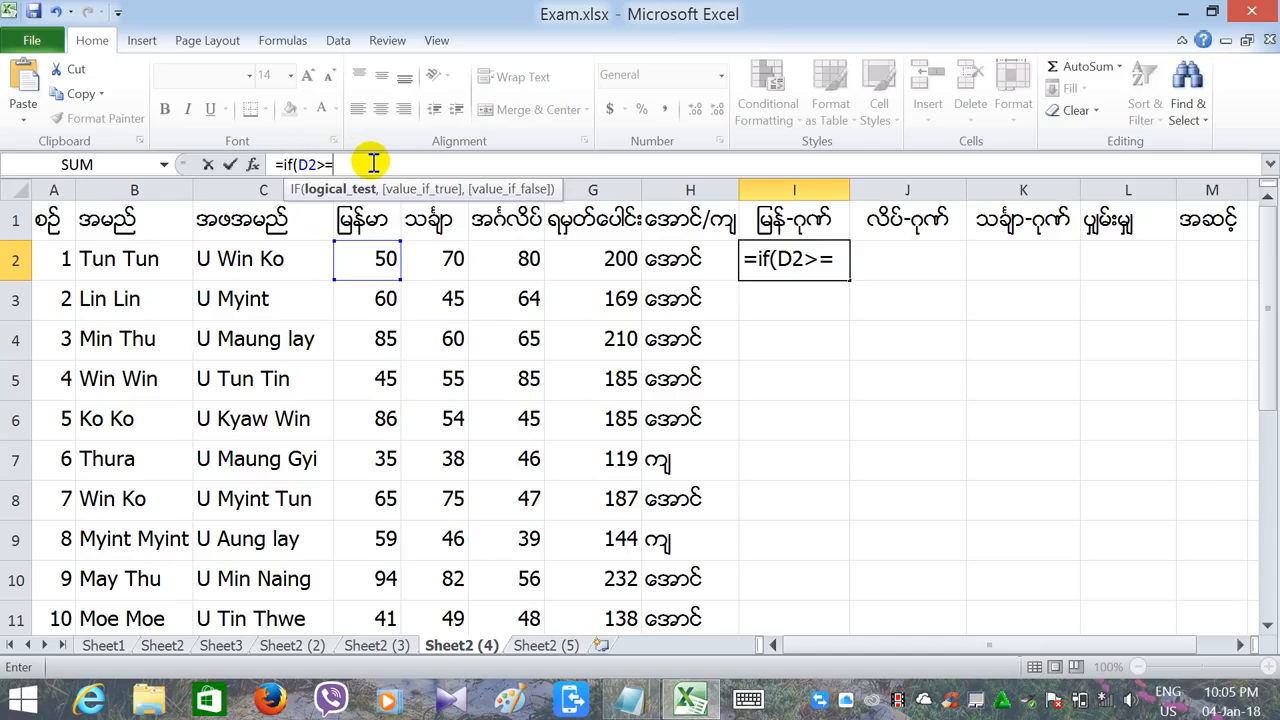
type("70")
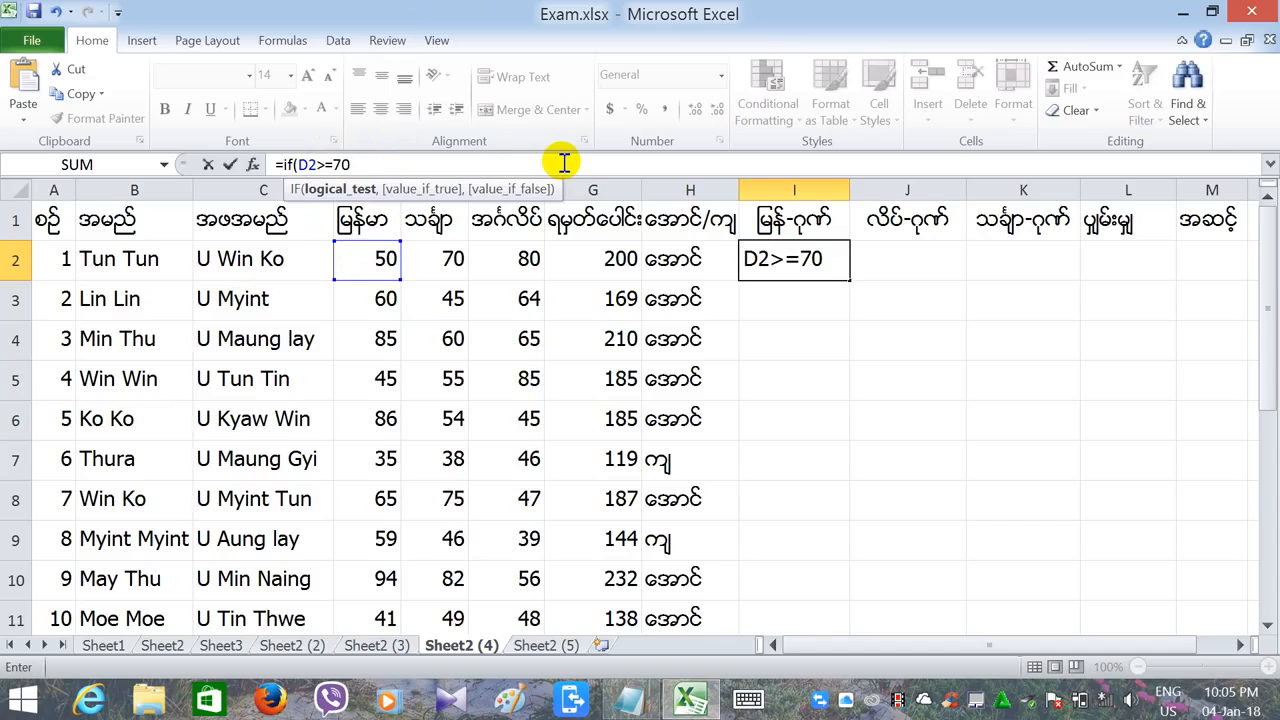
Step: Complete the I2 formula with "ဂုဏ်" as the true value and empty text "" as the false value
type(",")
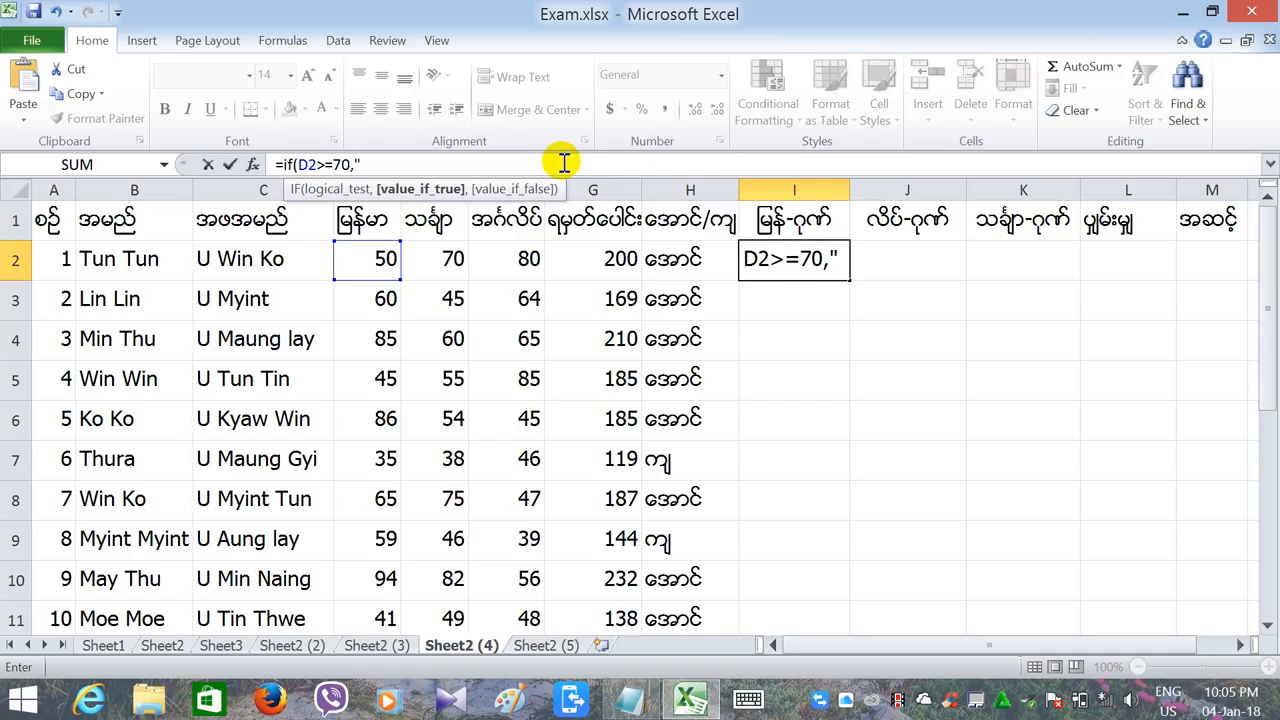
type("\"")
key("alt+shift")
type("ဂုဏ်")
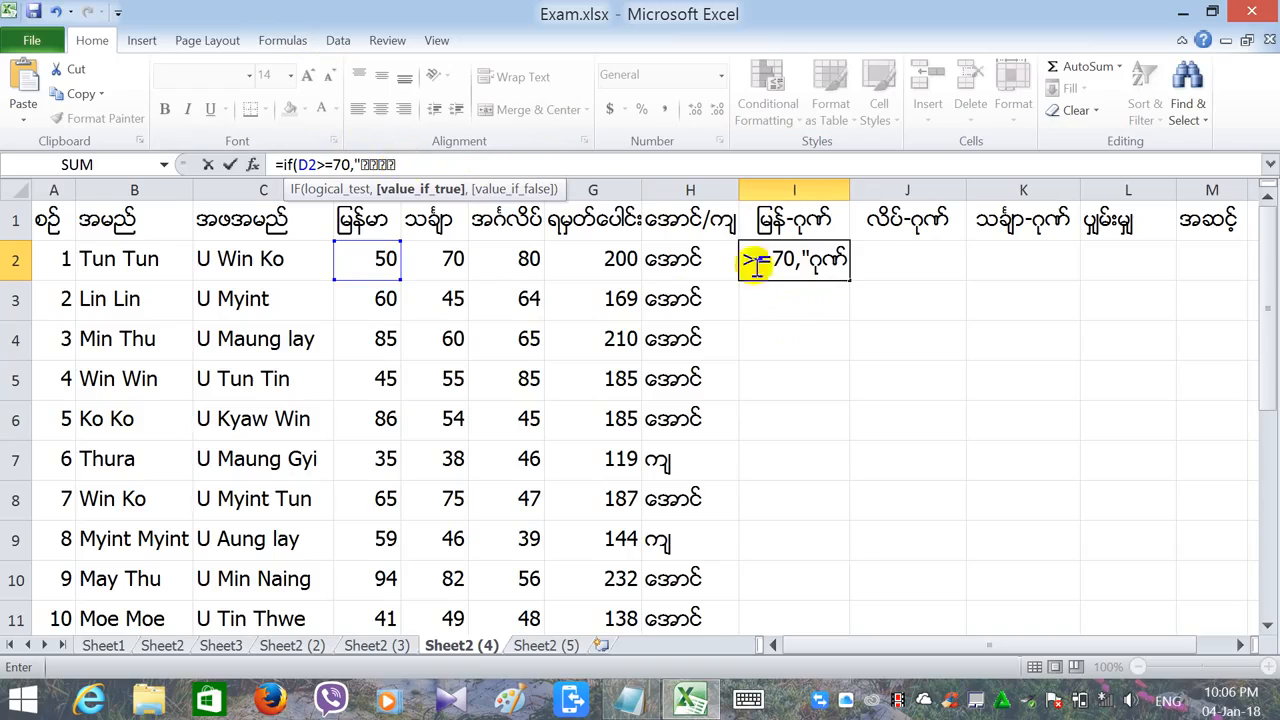
key("alt+shift")
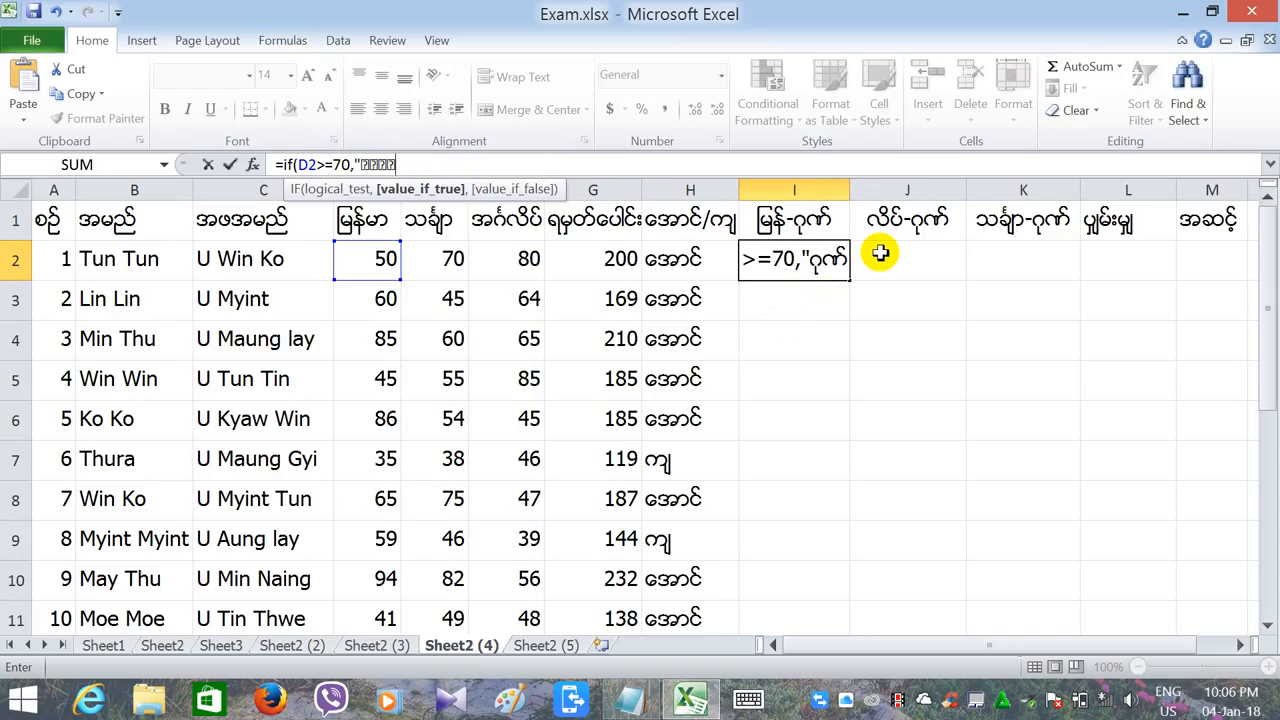
type("\"")
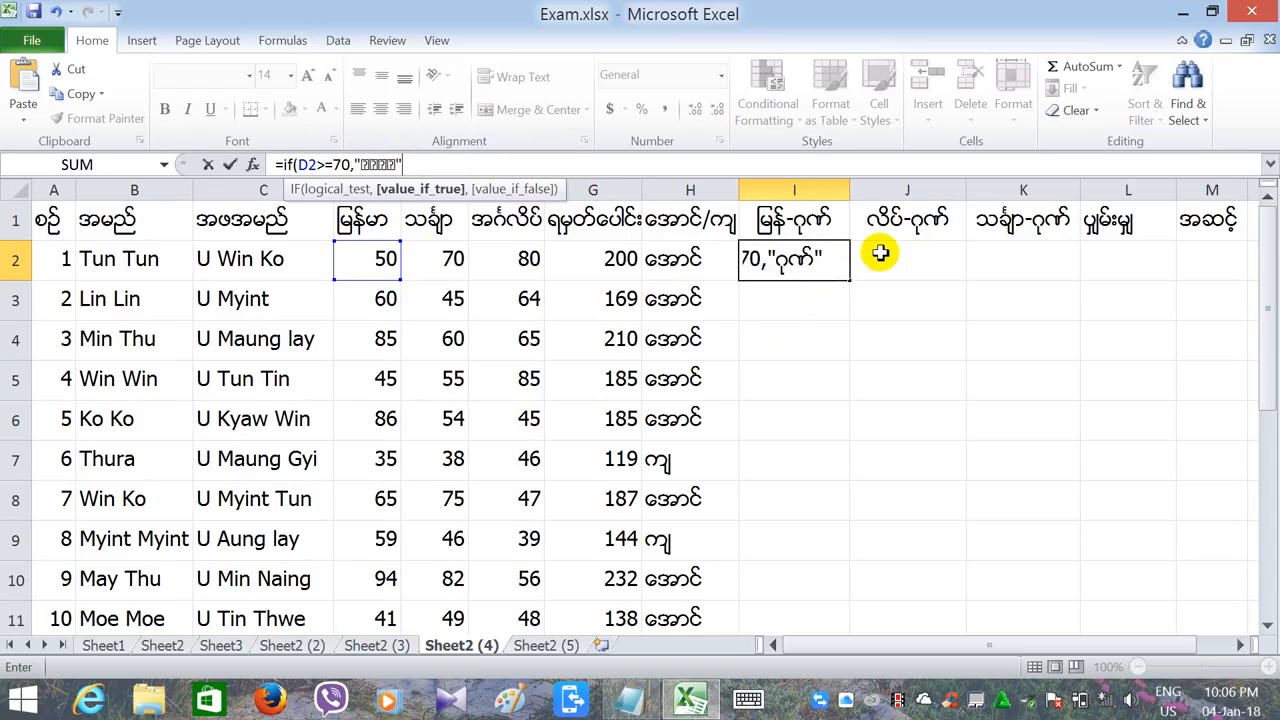
type(",")
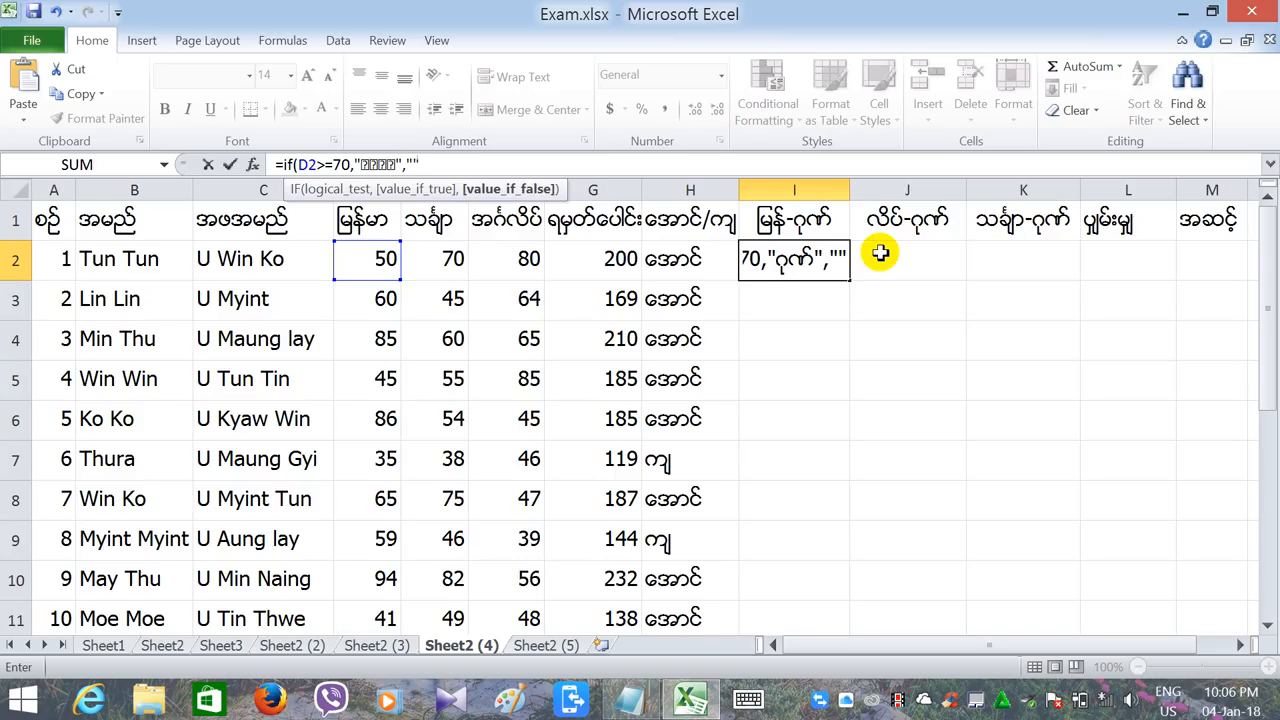
type("\"\")")
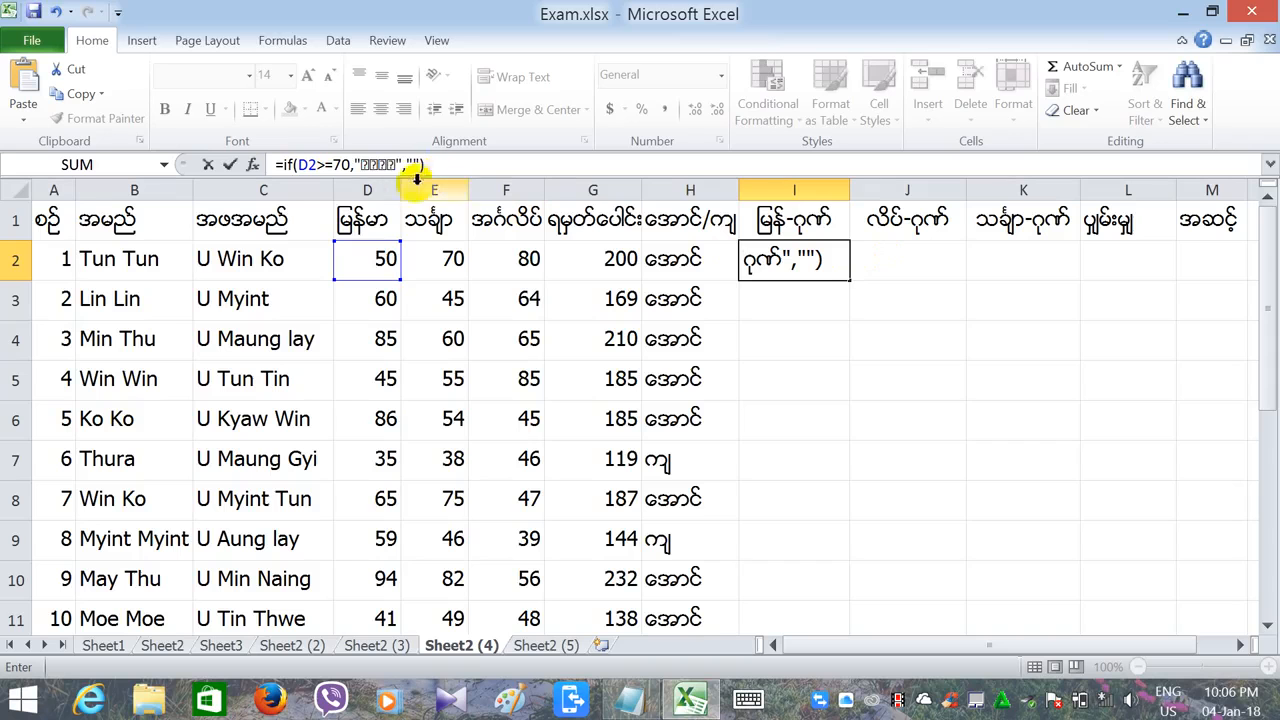
double_click(368, 168)
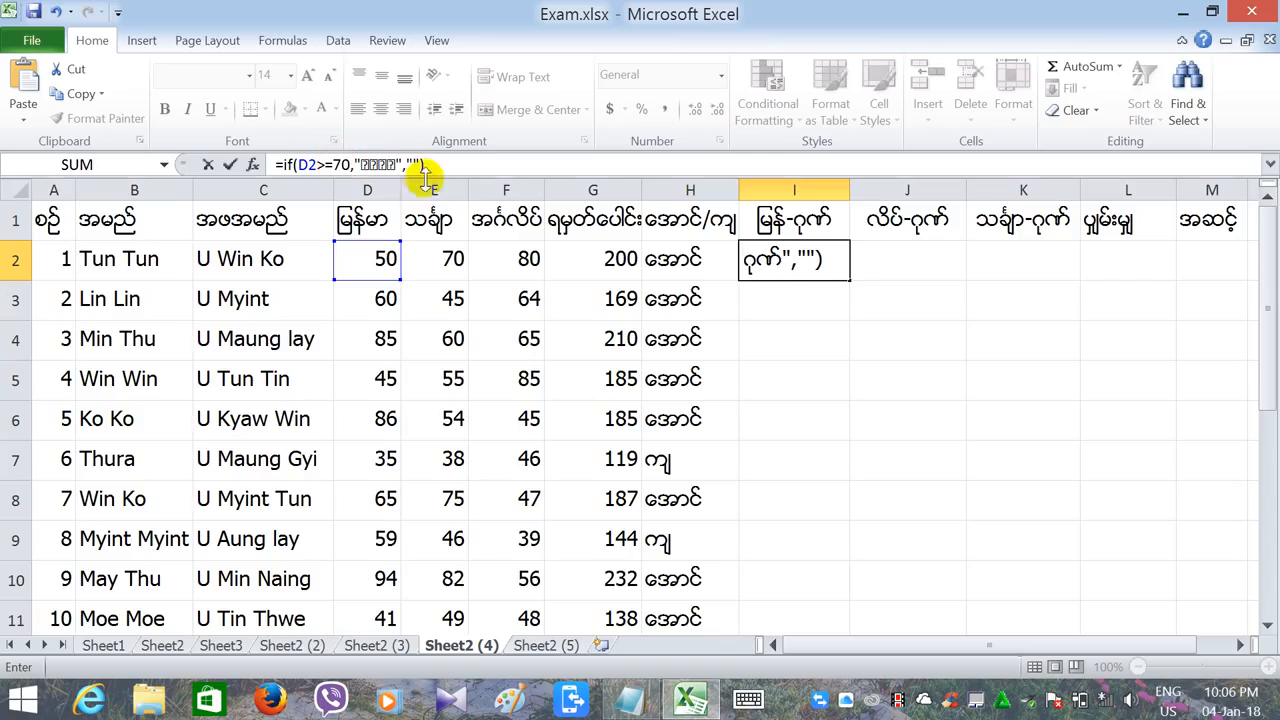
key("Return")
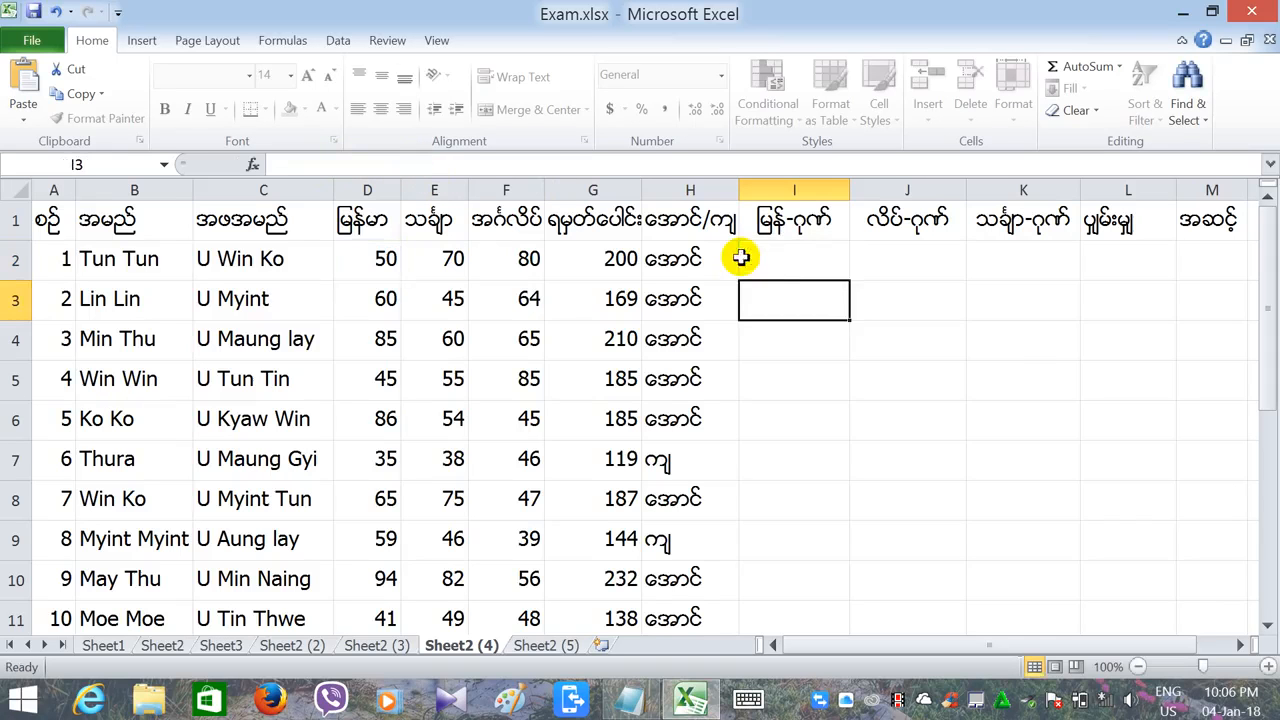
Step: Fill the Myanmar distinction formula from I2 down the column to I16
left_click(812, 276)
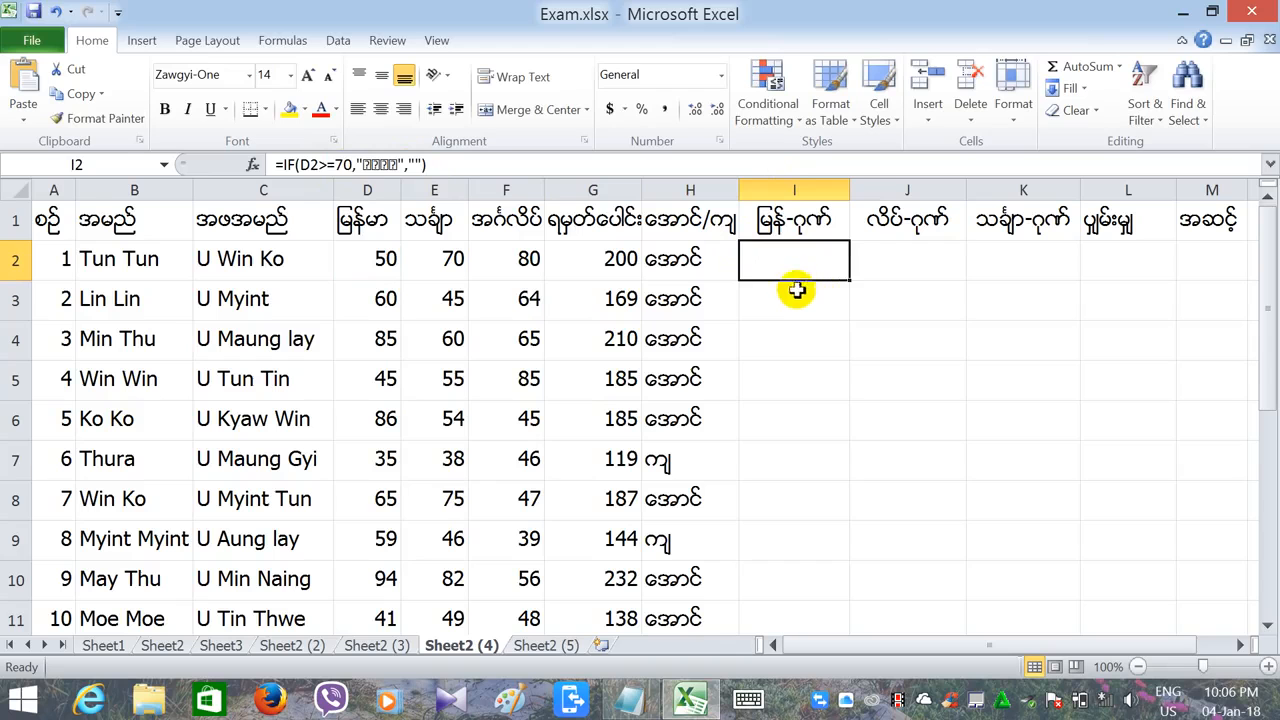
left_click(866, 260)
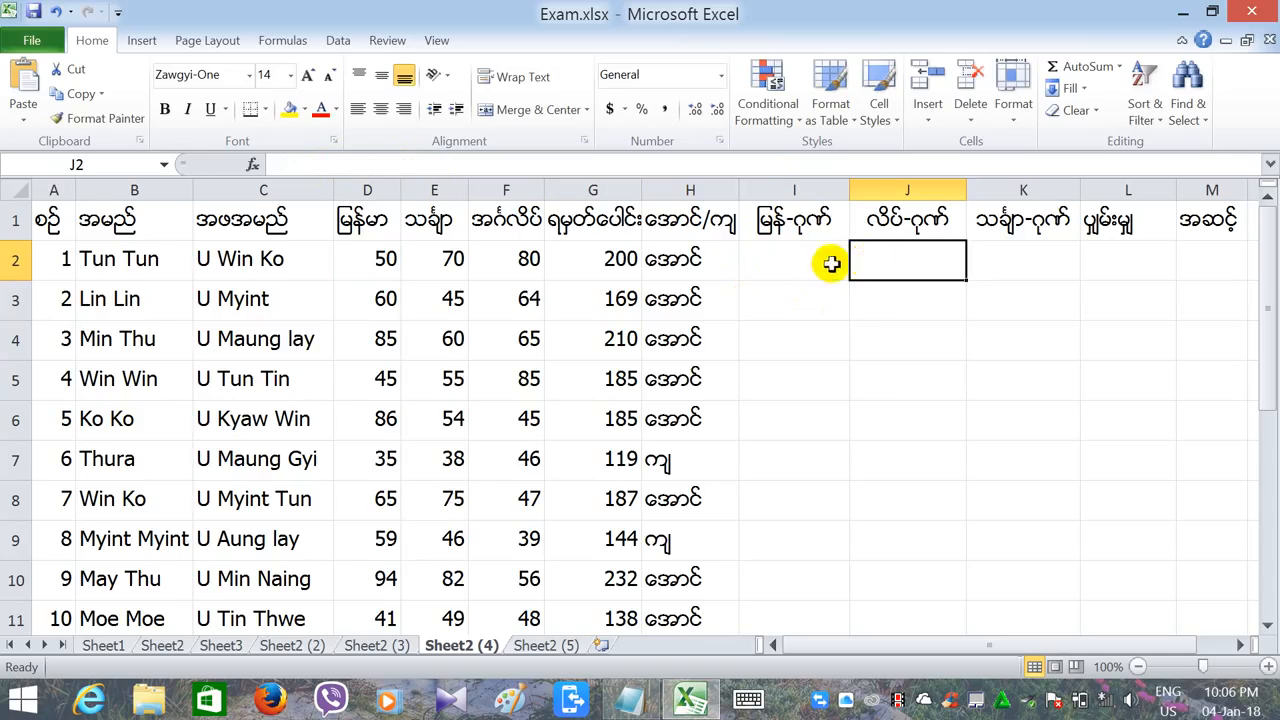
left_click(840, 263)
left_click(891, 263)
left_click(829, 263)
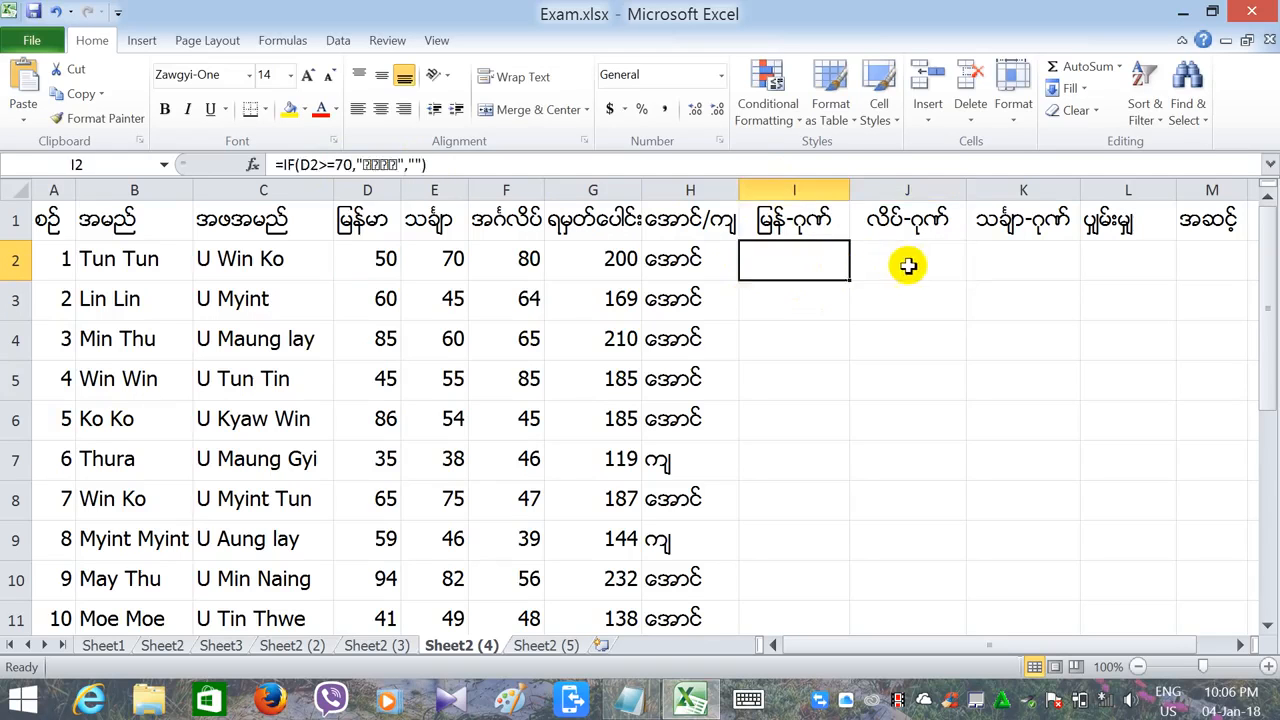
left_click(907, 265)
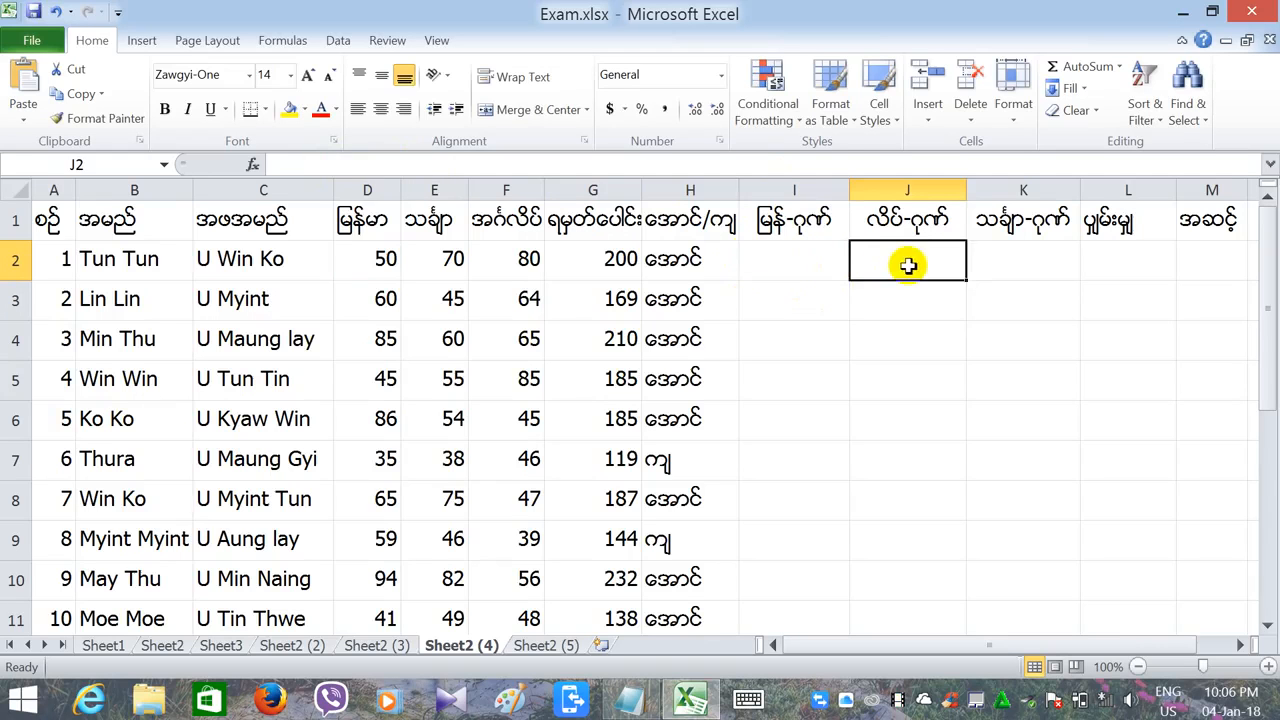
left_click(752, 260)
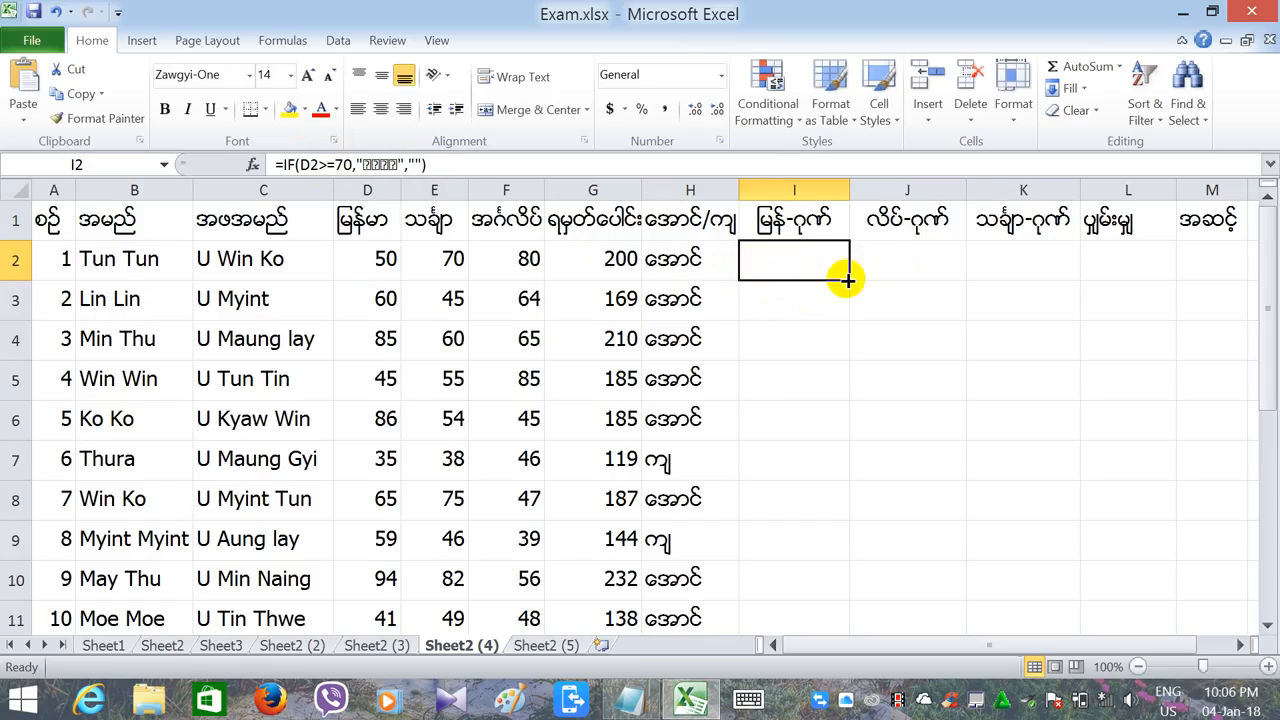
left_click_drag(846, 281, 849, 551)
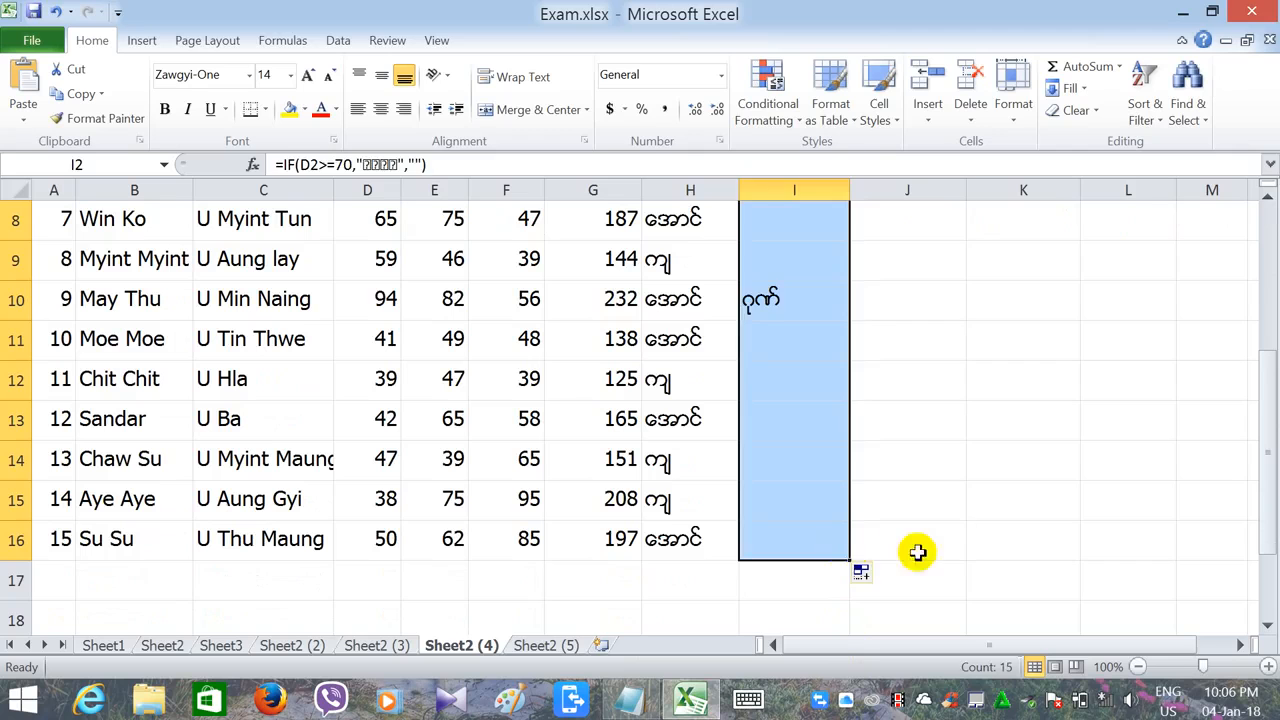
Step: Check the filled Myanmar distinction formula in cell I10
left_click(912, 548)
left_click(786, 306)
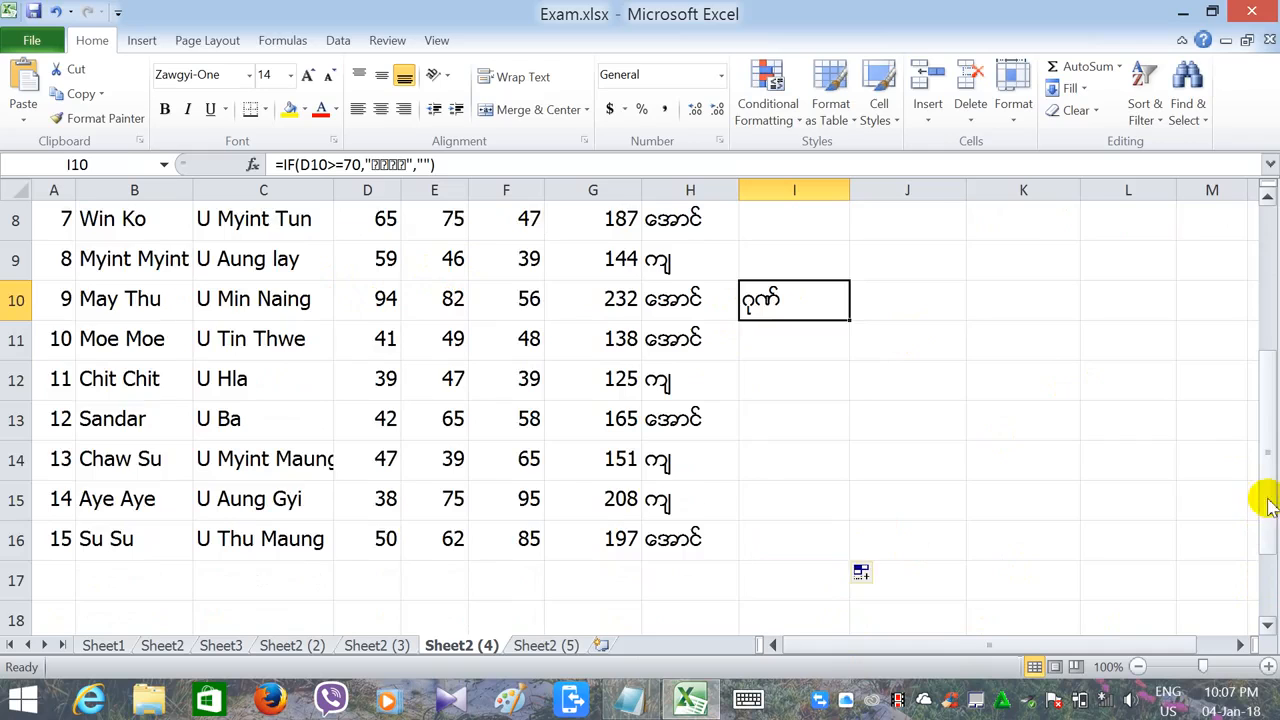
left_click_drag(1264, 494, 1270, 305)
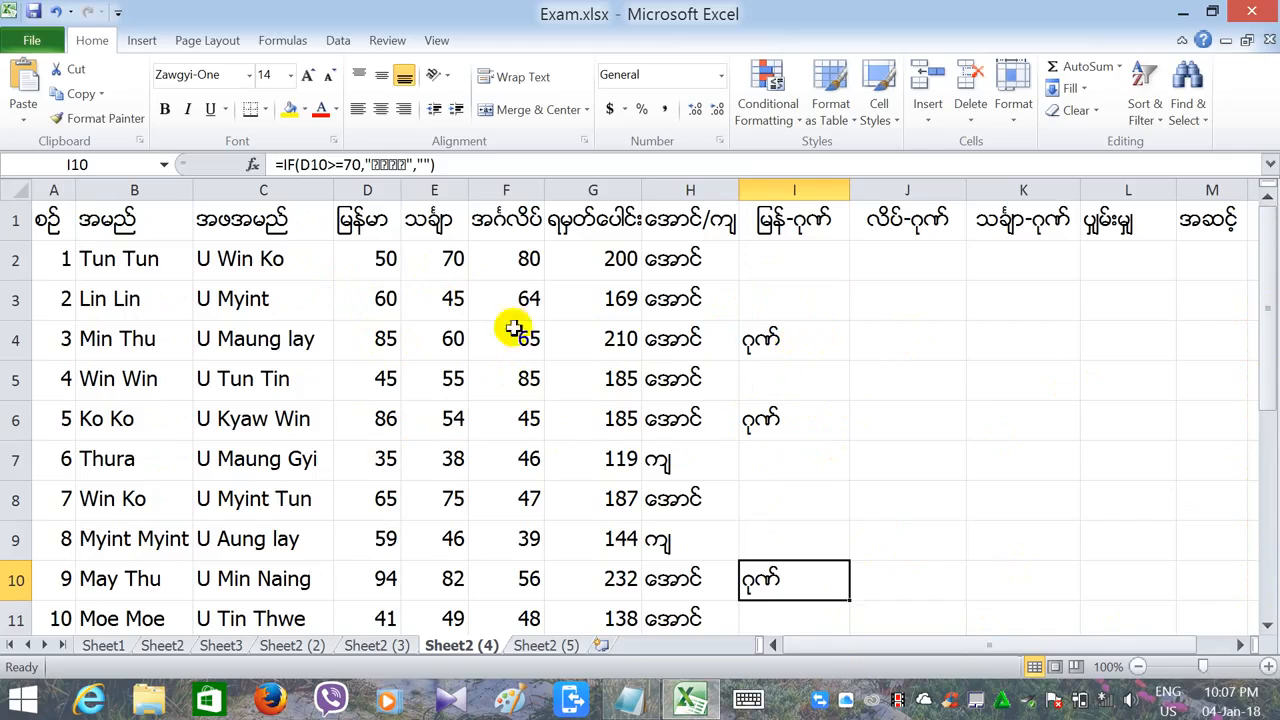
Step: Begin an IF formula in cell J2 with the logical test E2>=80, followed by a comma
left_click(432, 222)
left_click(877, 260)
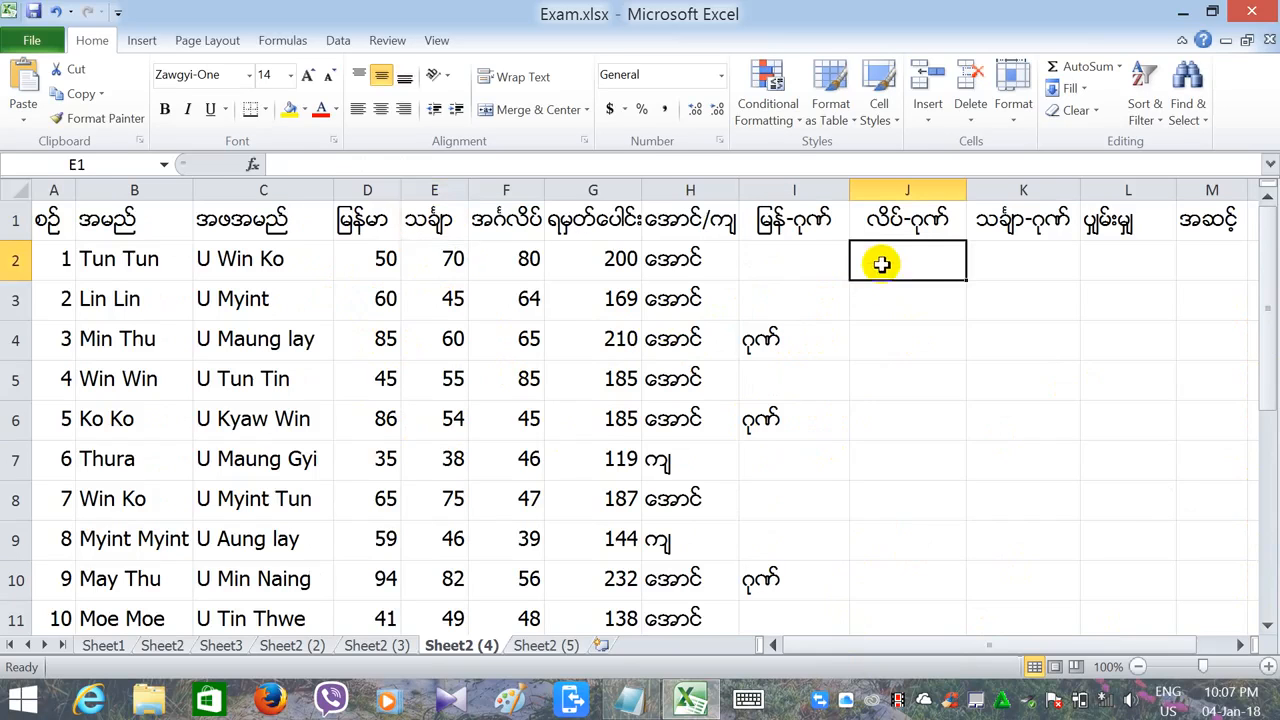
left_click(294, 165)
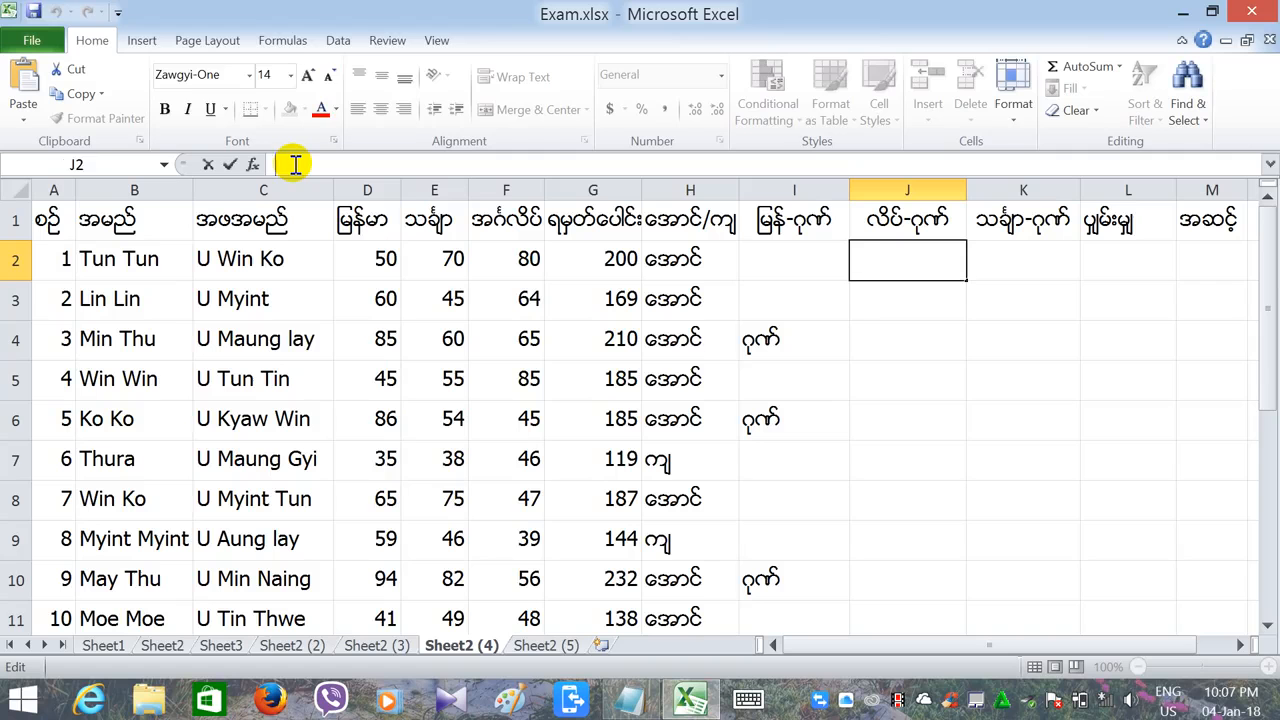
type("=if")
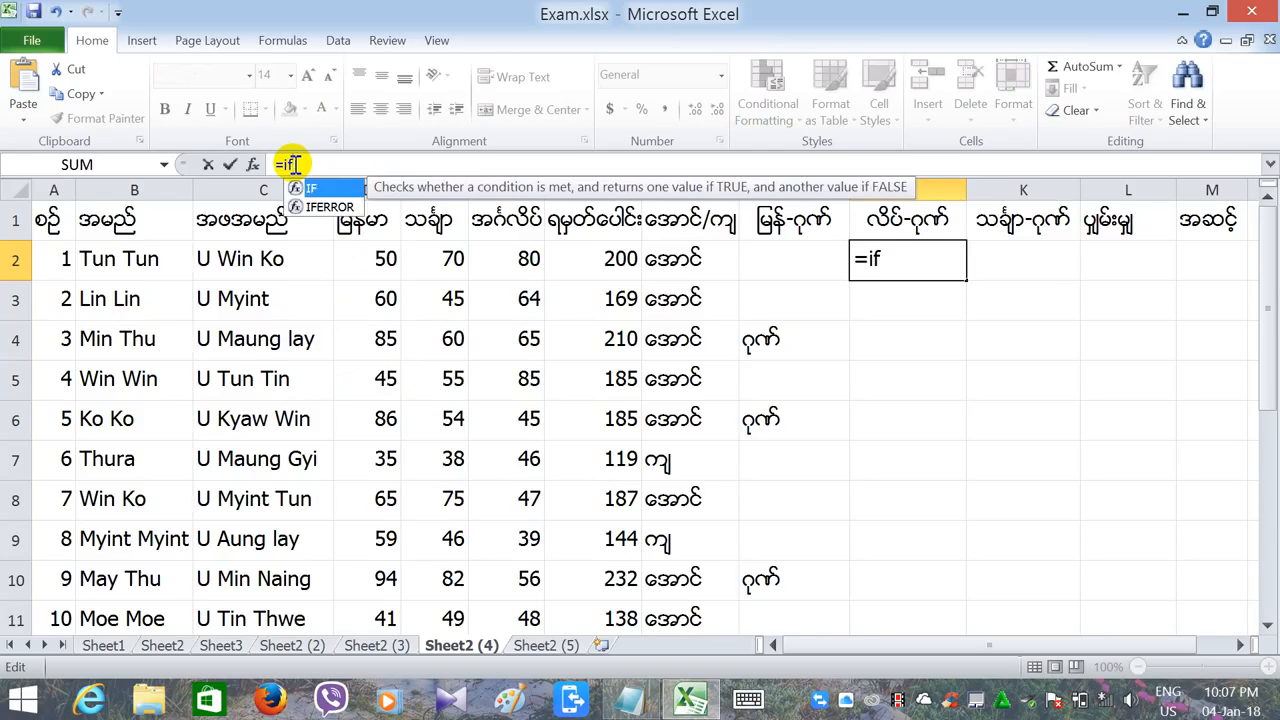
type("(")
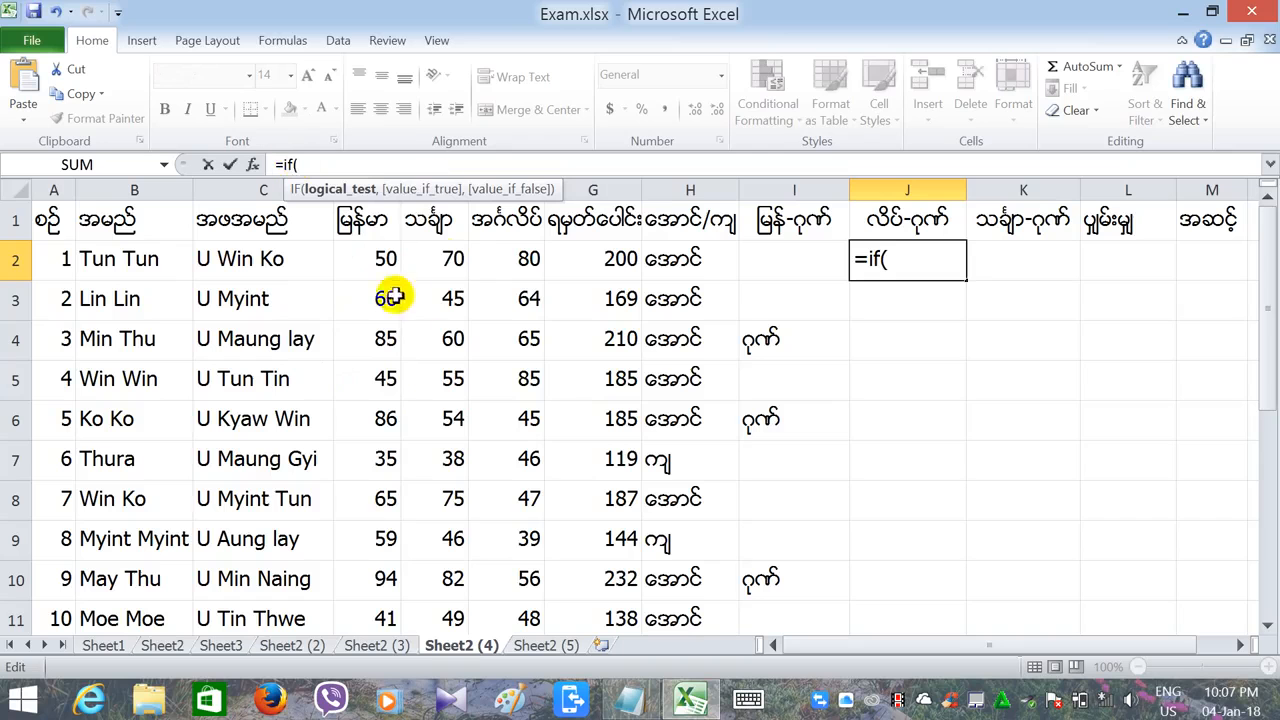
left_click(437, 268)
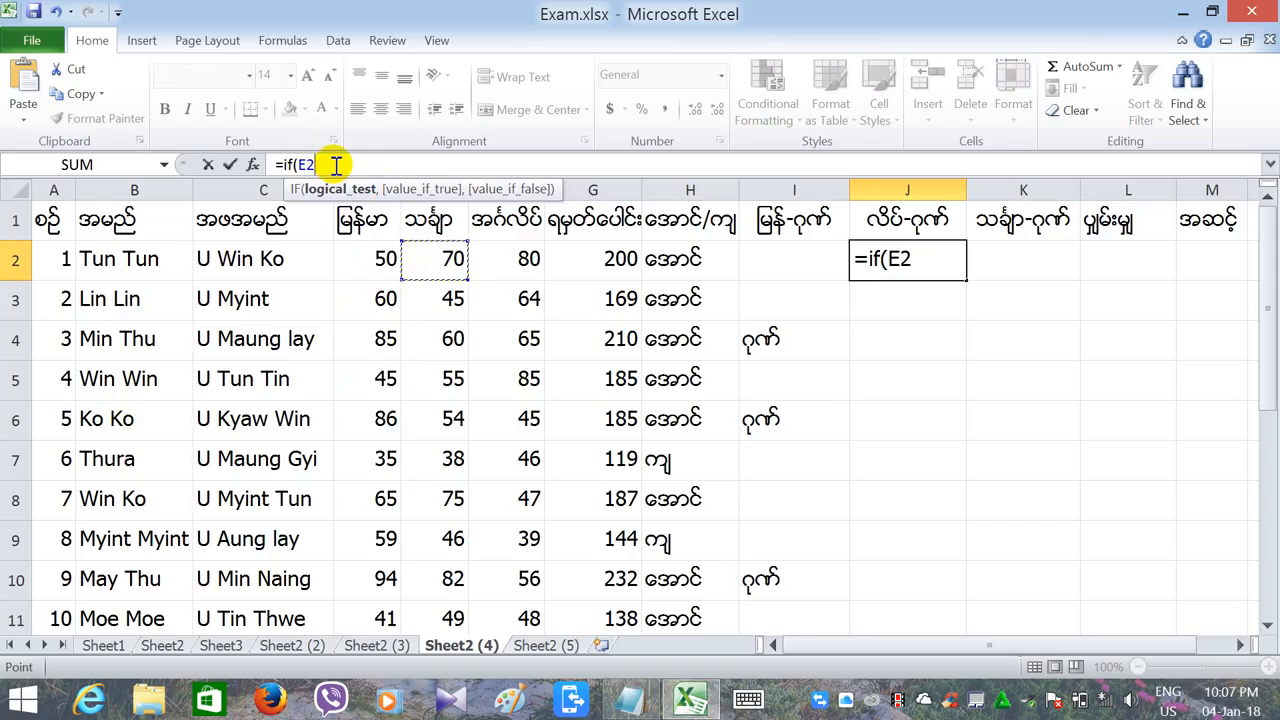
key("F8")
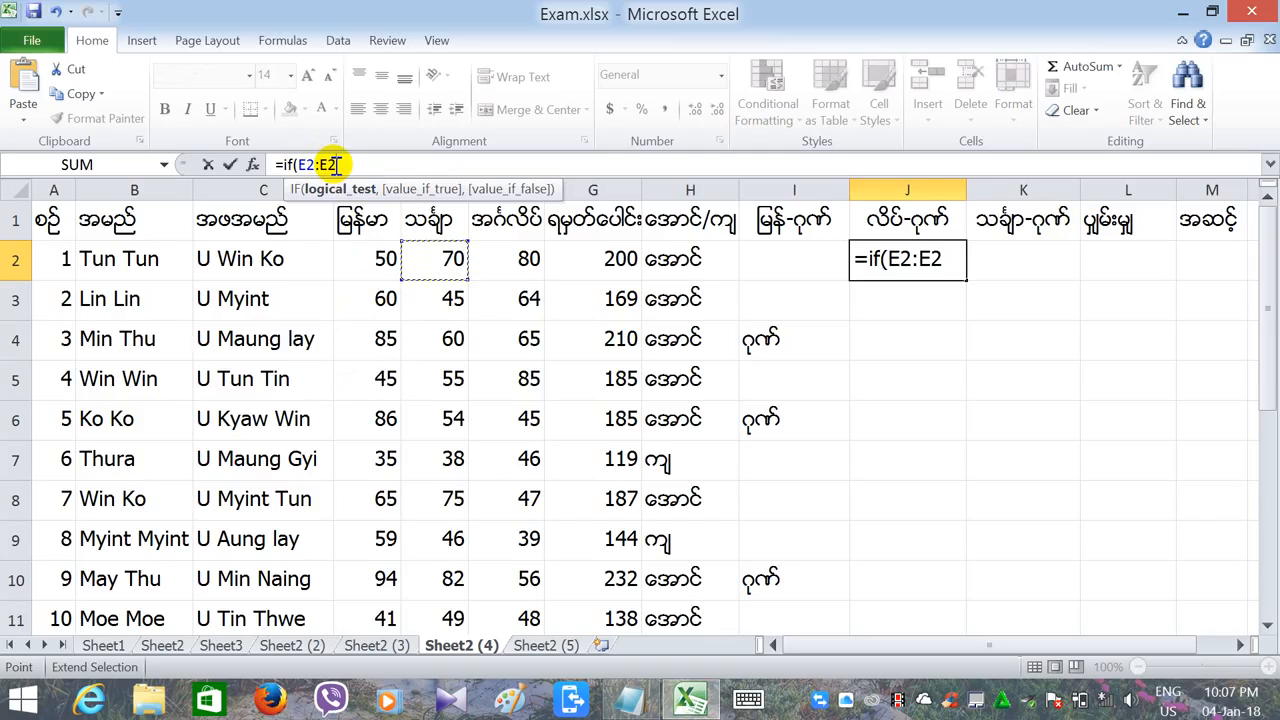
key("BackSpace")
key("BackSpace")
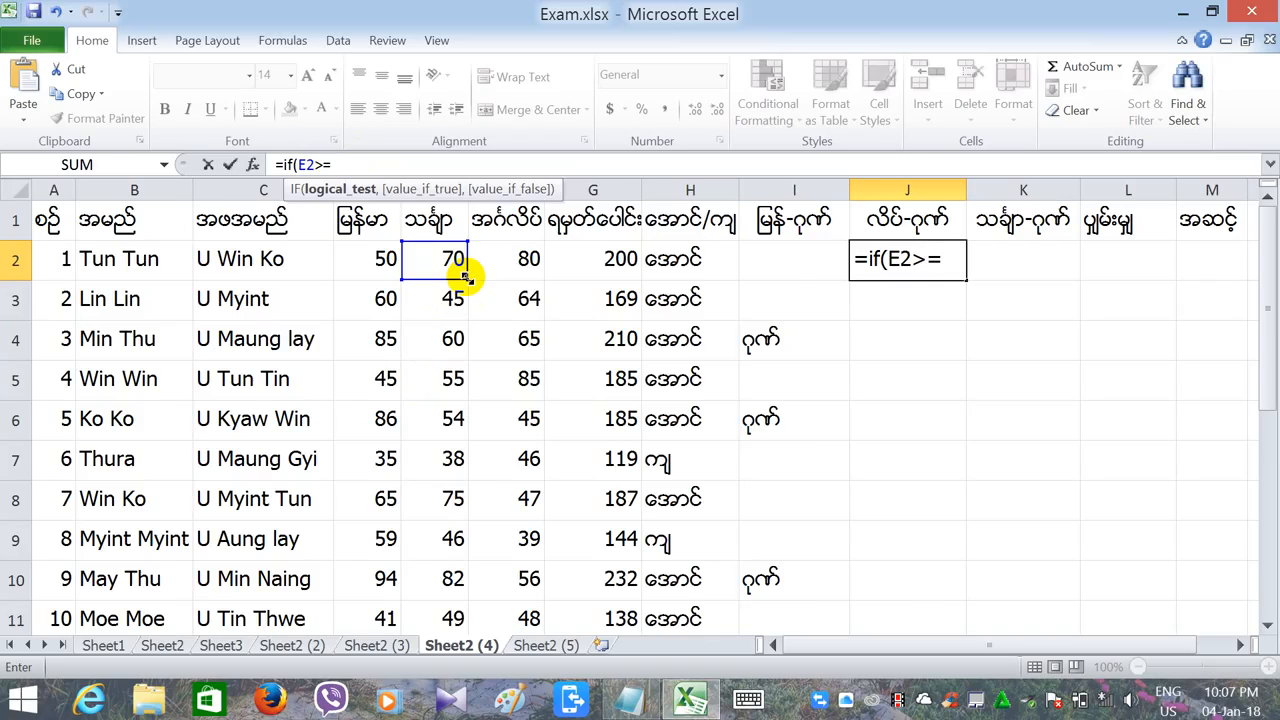
type("80,")
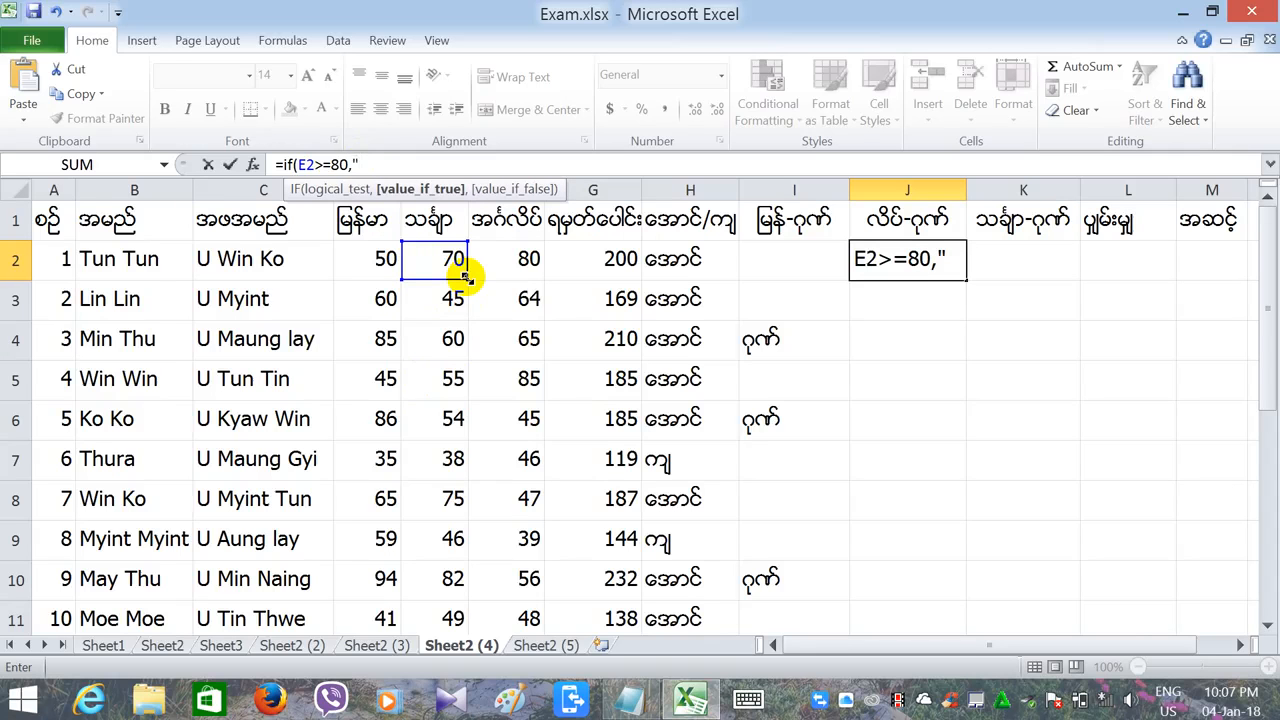
Step: Complete the J2 formula with "ဂုဏ်" as the true value and empty text "" as the false value
key("alt+shift")
type("\"ဂုဏ်")
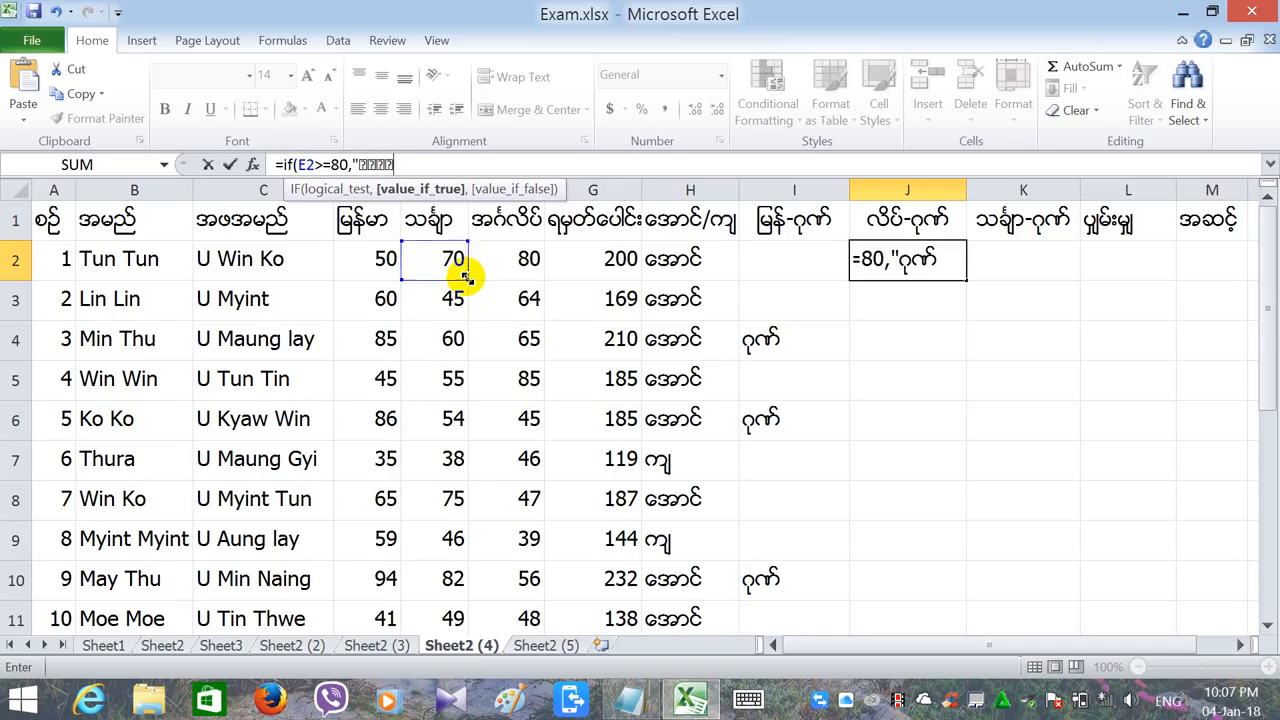
key("alt+shift")
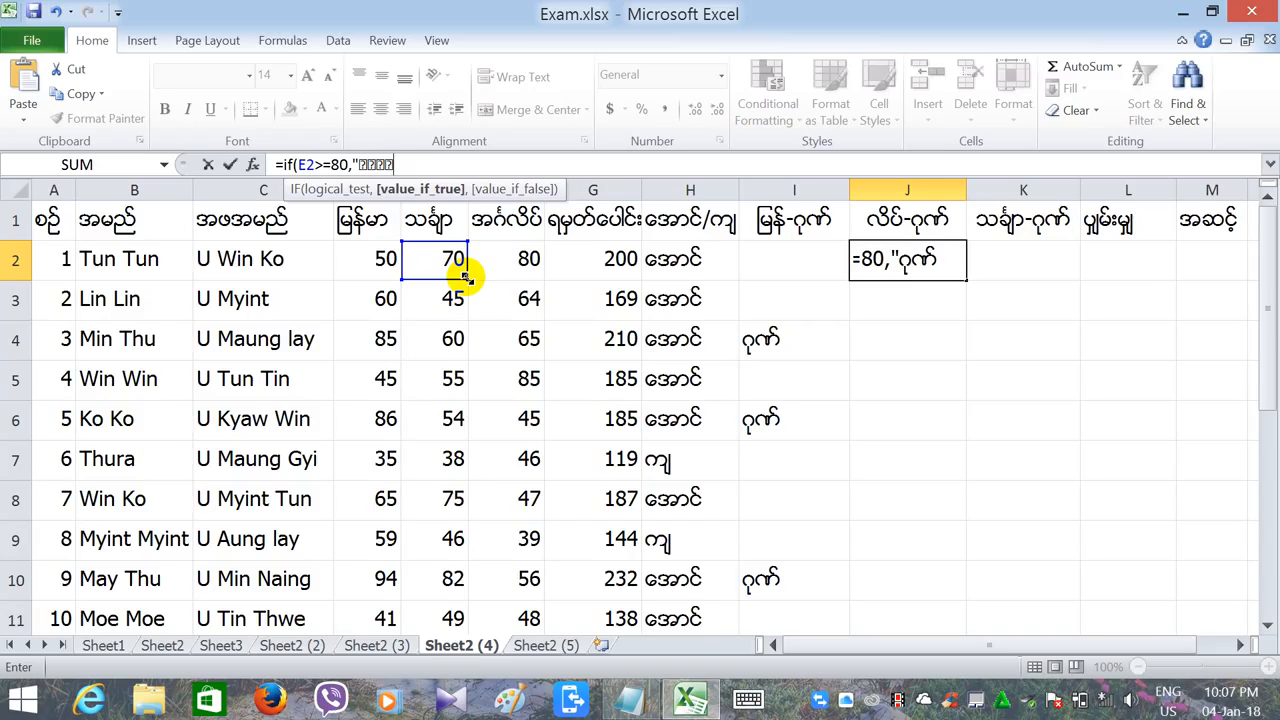
type("\",")
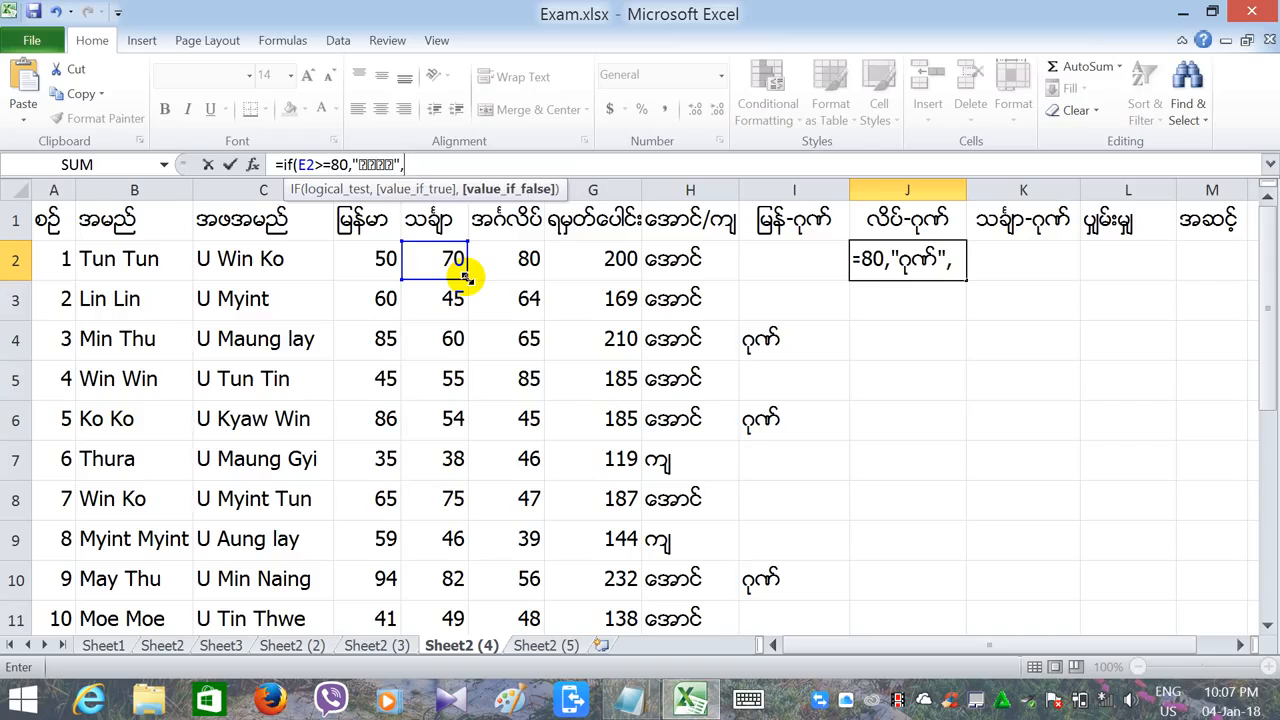
type("\"\"")
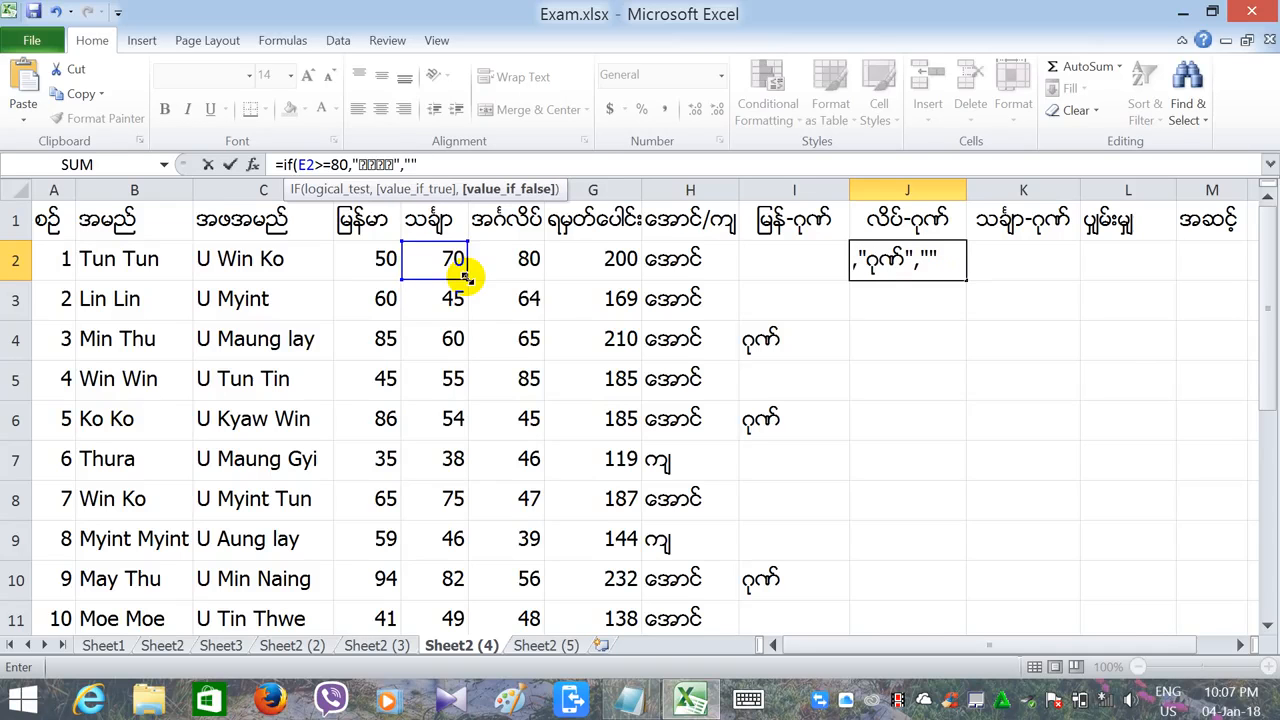
type(")")
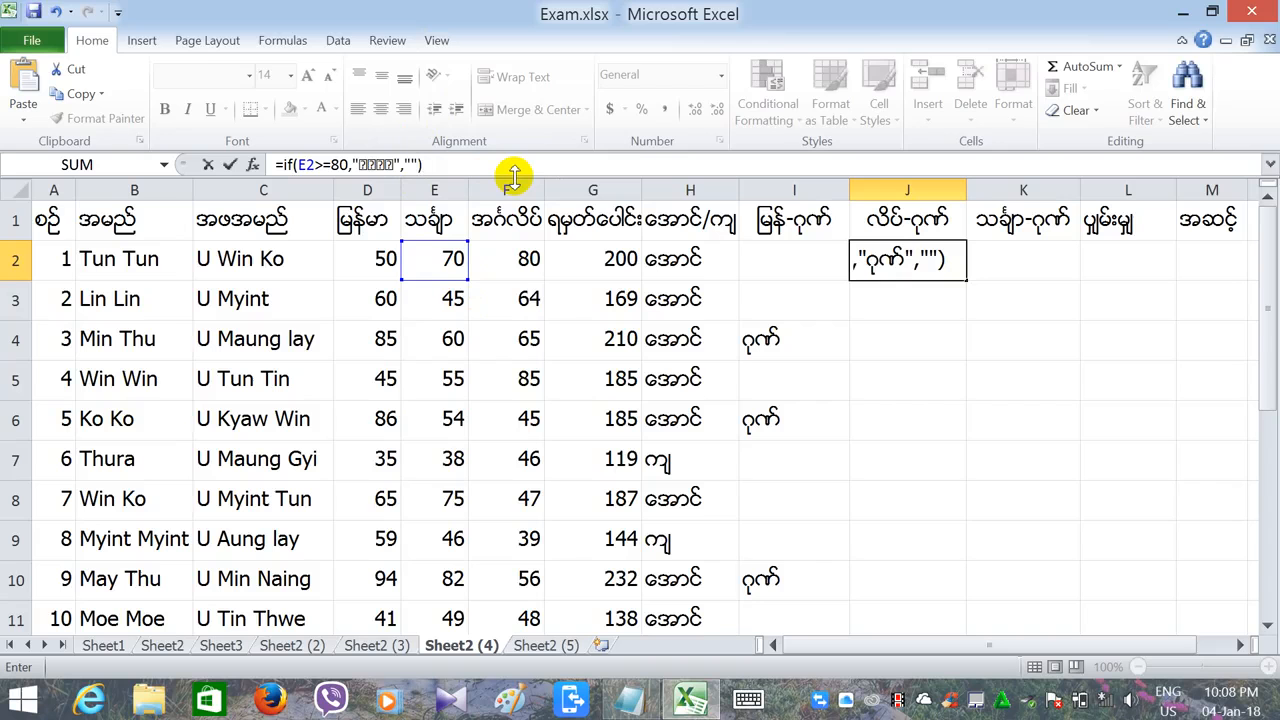
key("Return")
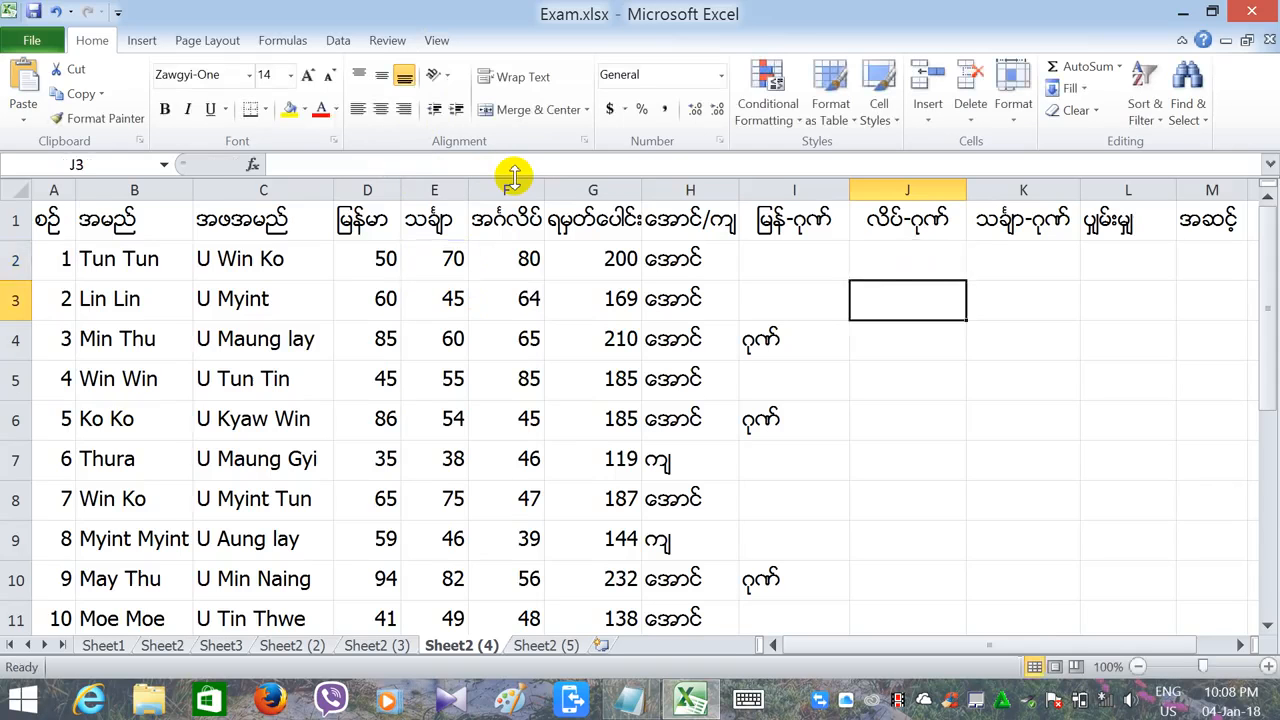
Step: Swap the two distinction headers so that J1 reads သင်္ချာ-ဂုဏ် and K1 reads လိပ်-ဂုဏ်
left_click(912, 222)
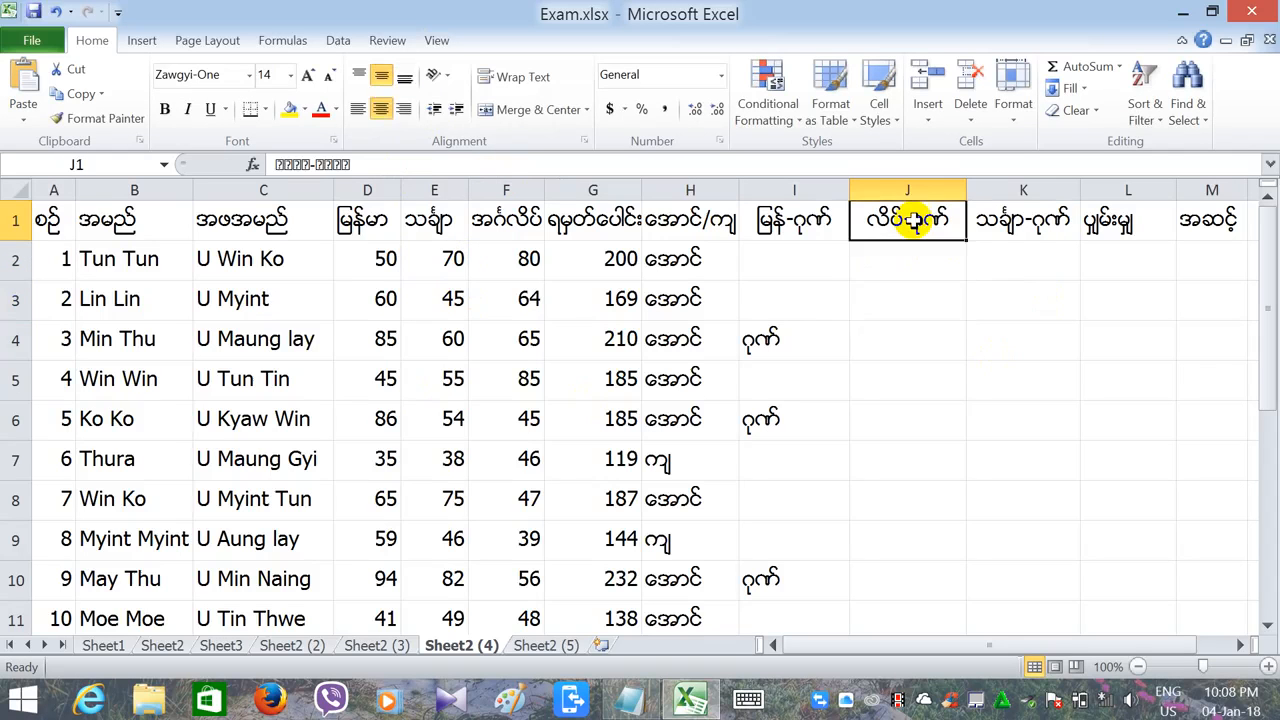
double_click(903, 220)
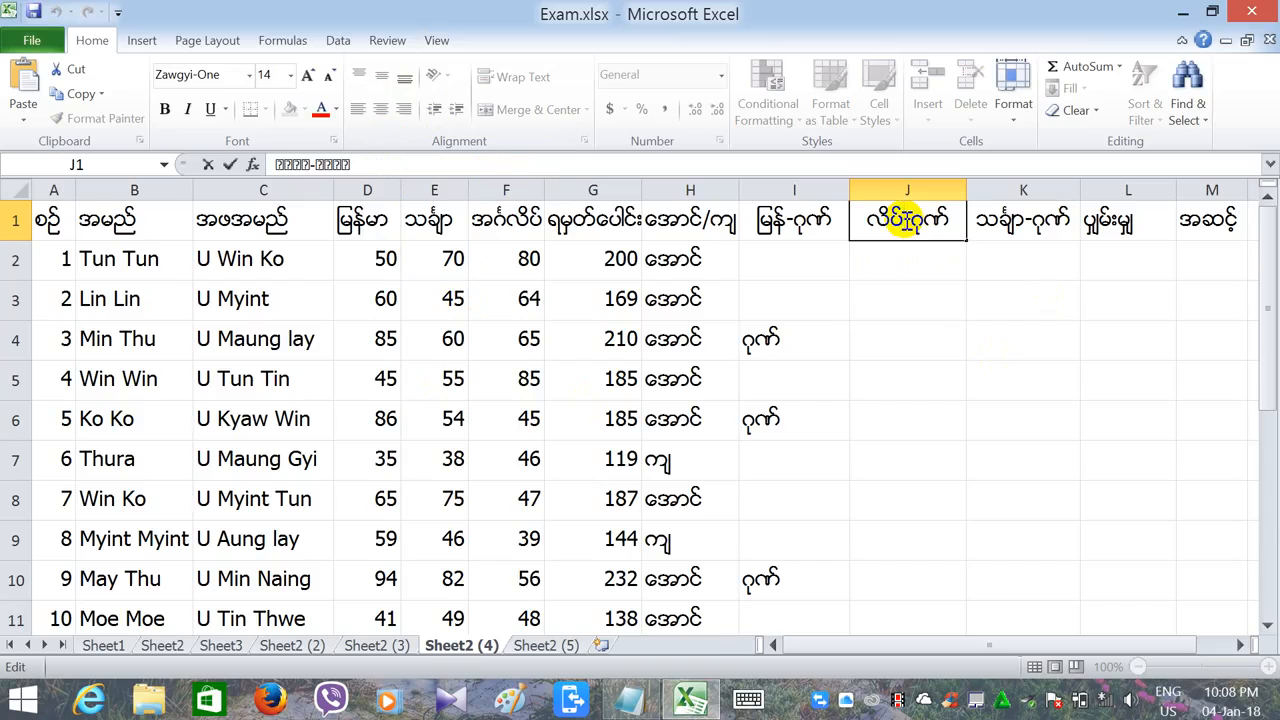
key("BackSpace")
key("BackSpace")
key("BackSpace")
key("BackSpace")
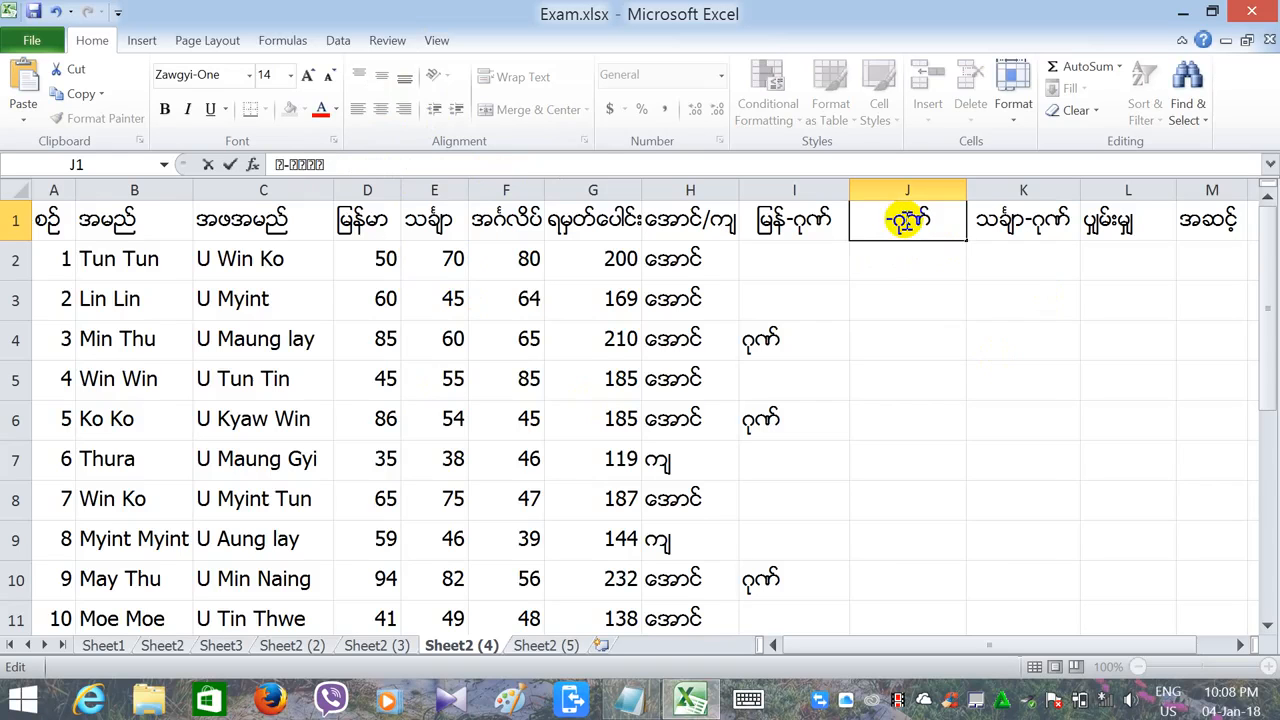
type("oc")
key("BackSpace")
key("BackSpace")
key("BackSpace")
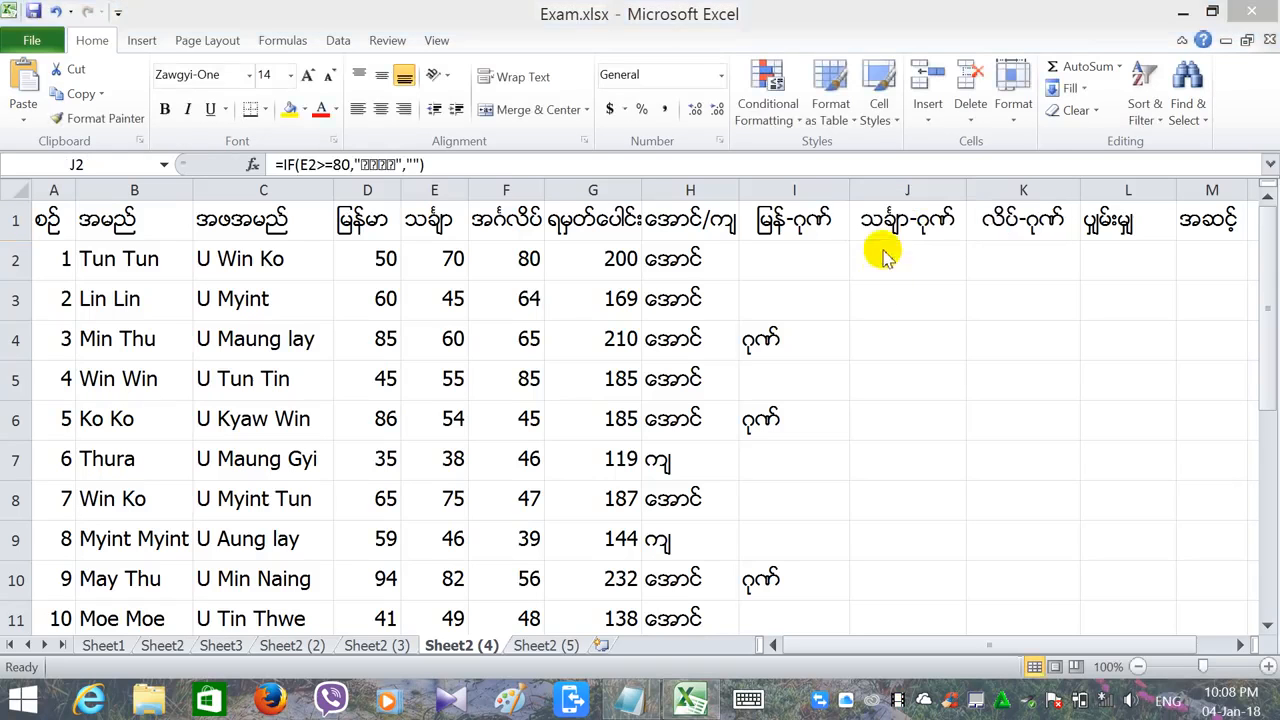
Step: Fill the mathematics distinction formula from J2 down the column to J16
left_click(884, 253)
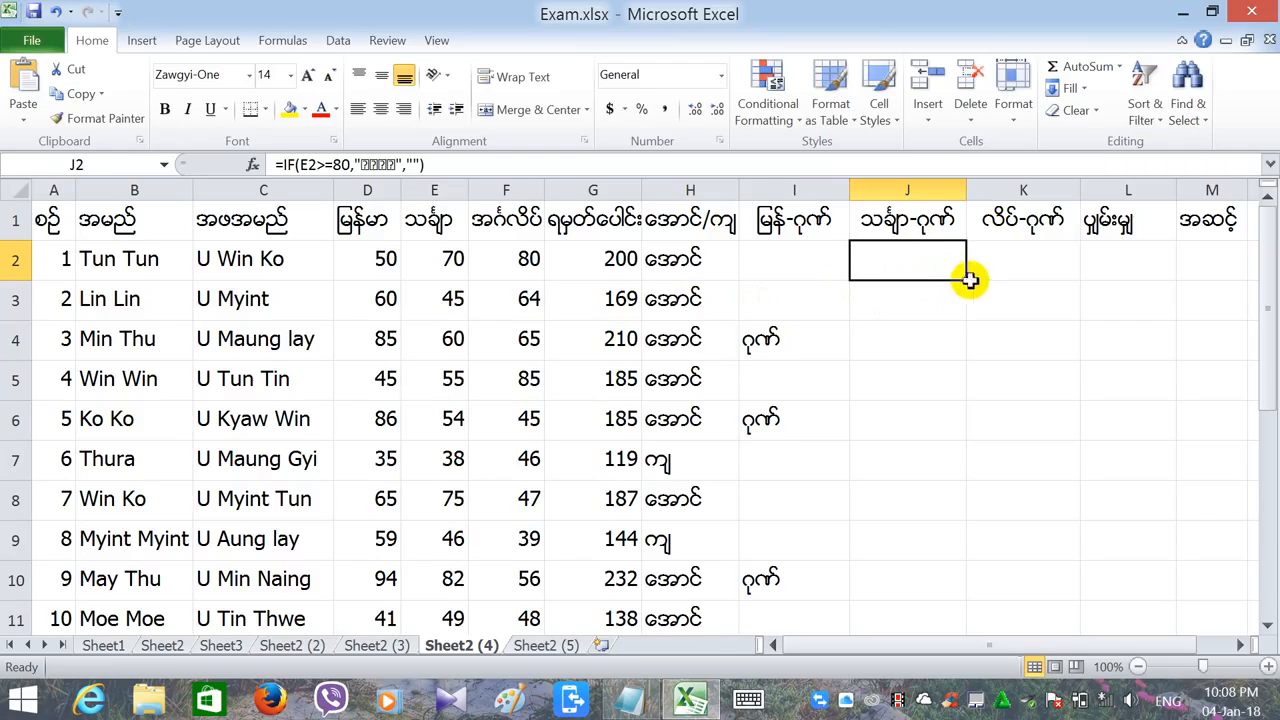
left_click_drag(964, 283, 900, 551)
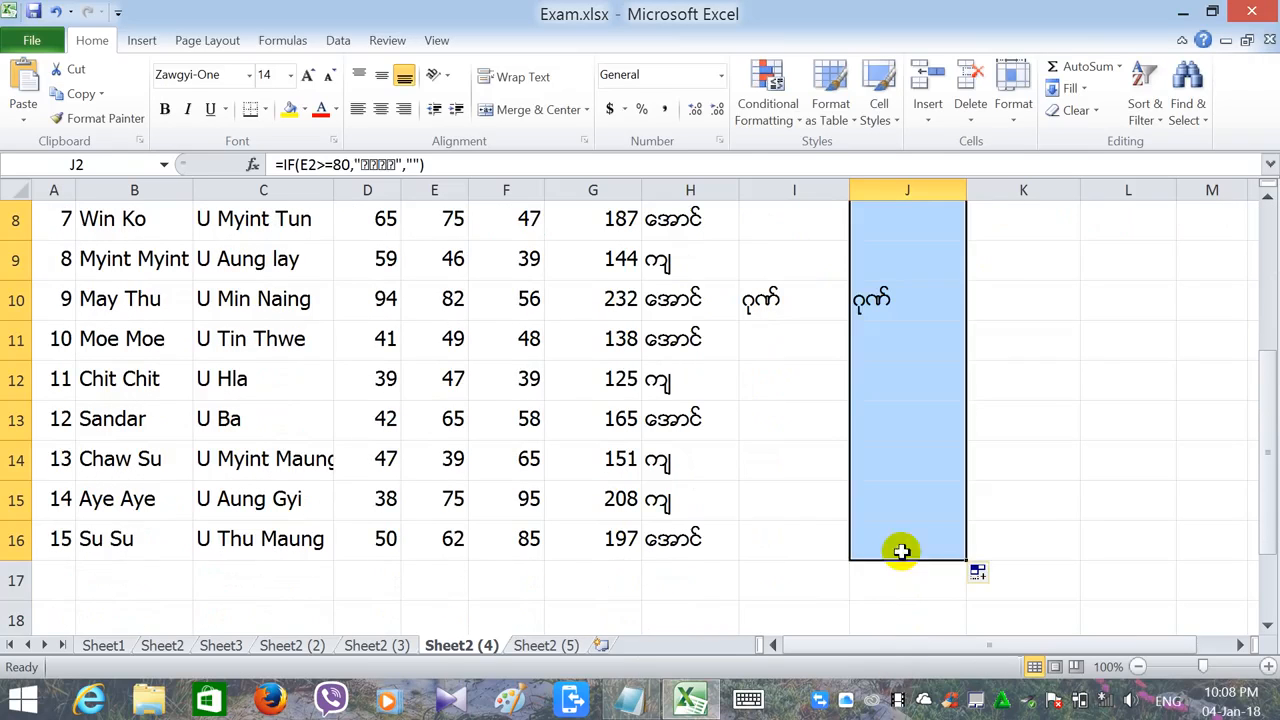
left_click(840, 594)
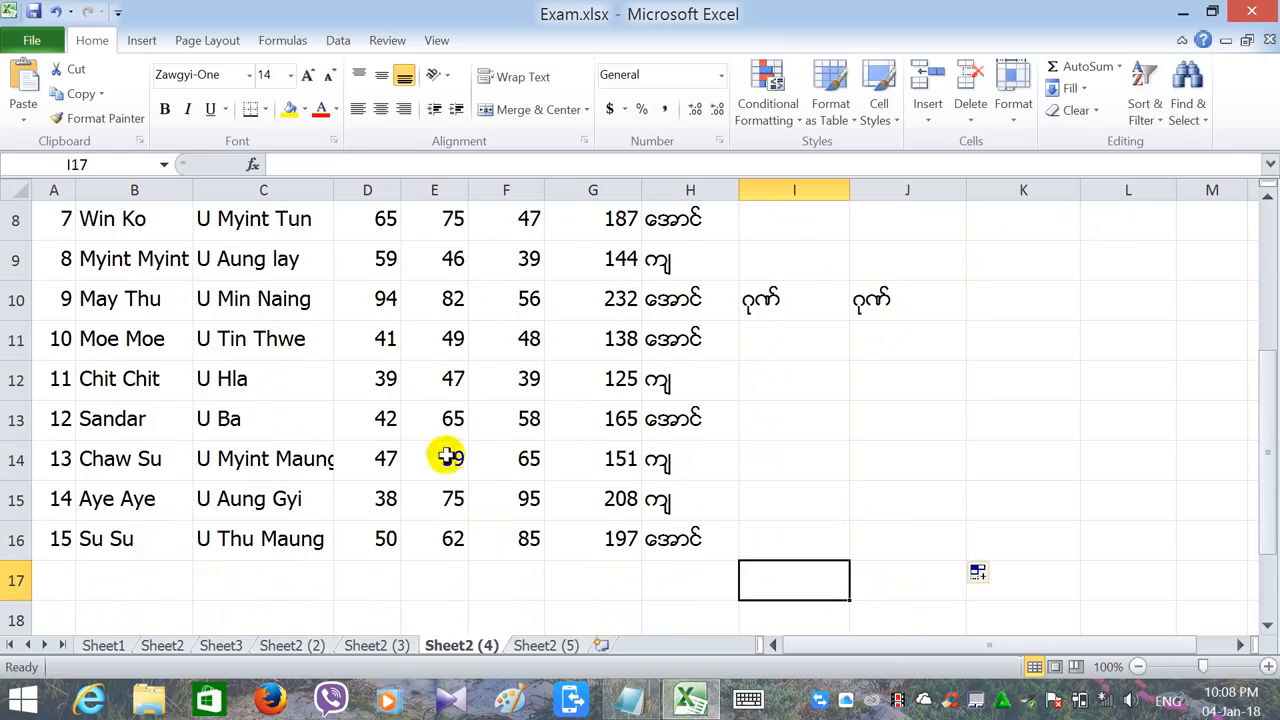
left_click_drag(1265, 495, 1266, 305)
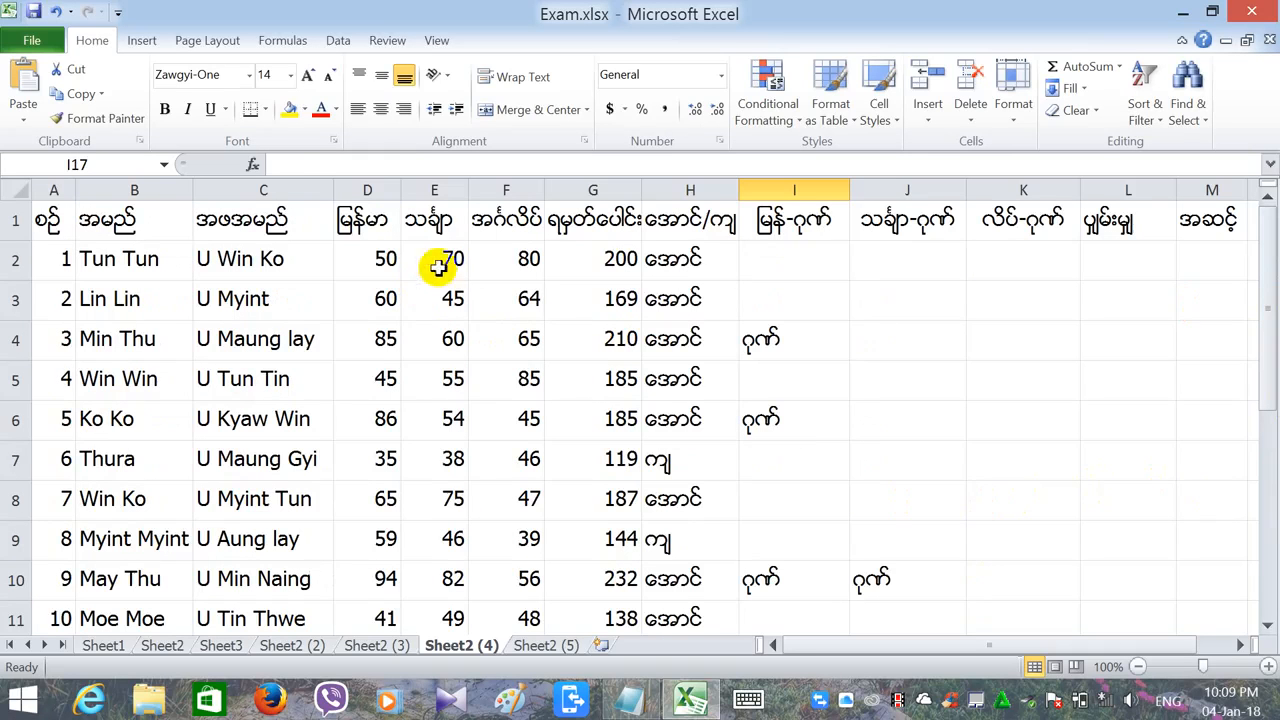
Step: Copy the whole formula text of cell J2 and leave the cell's formula as it is
left_click(913, 273)
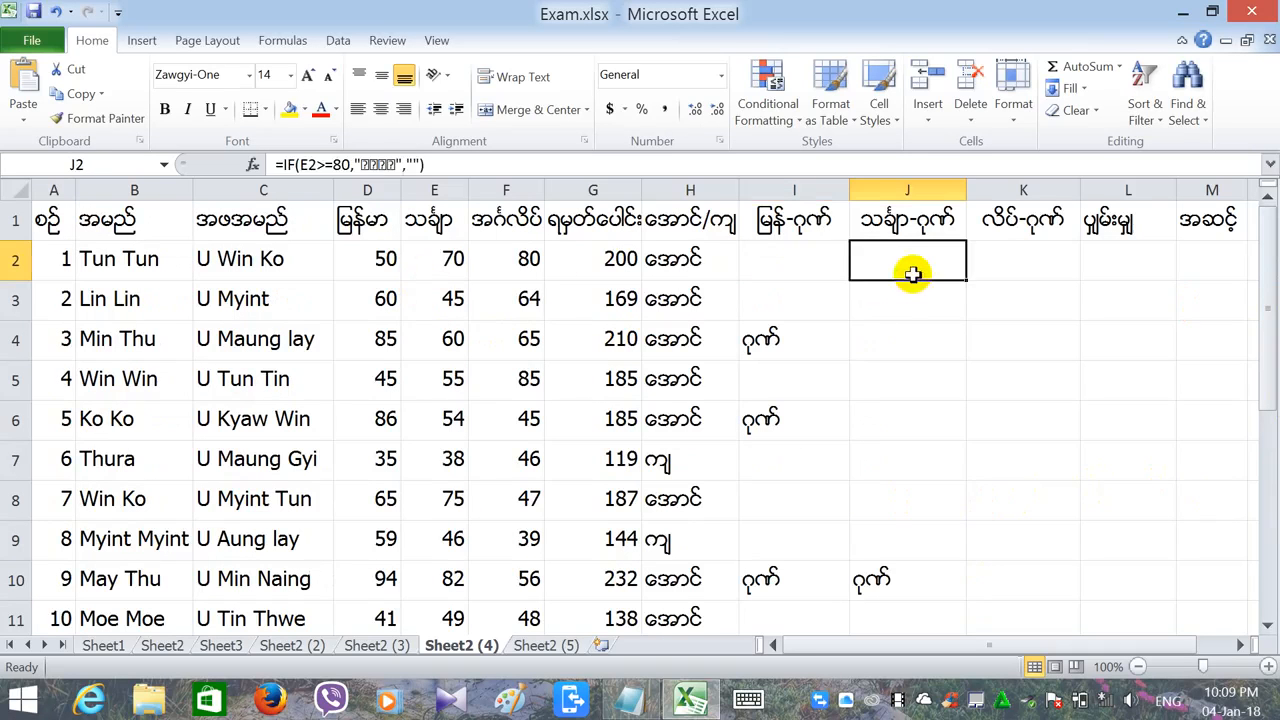
left_click(993, 272)
left_click(948, 272)
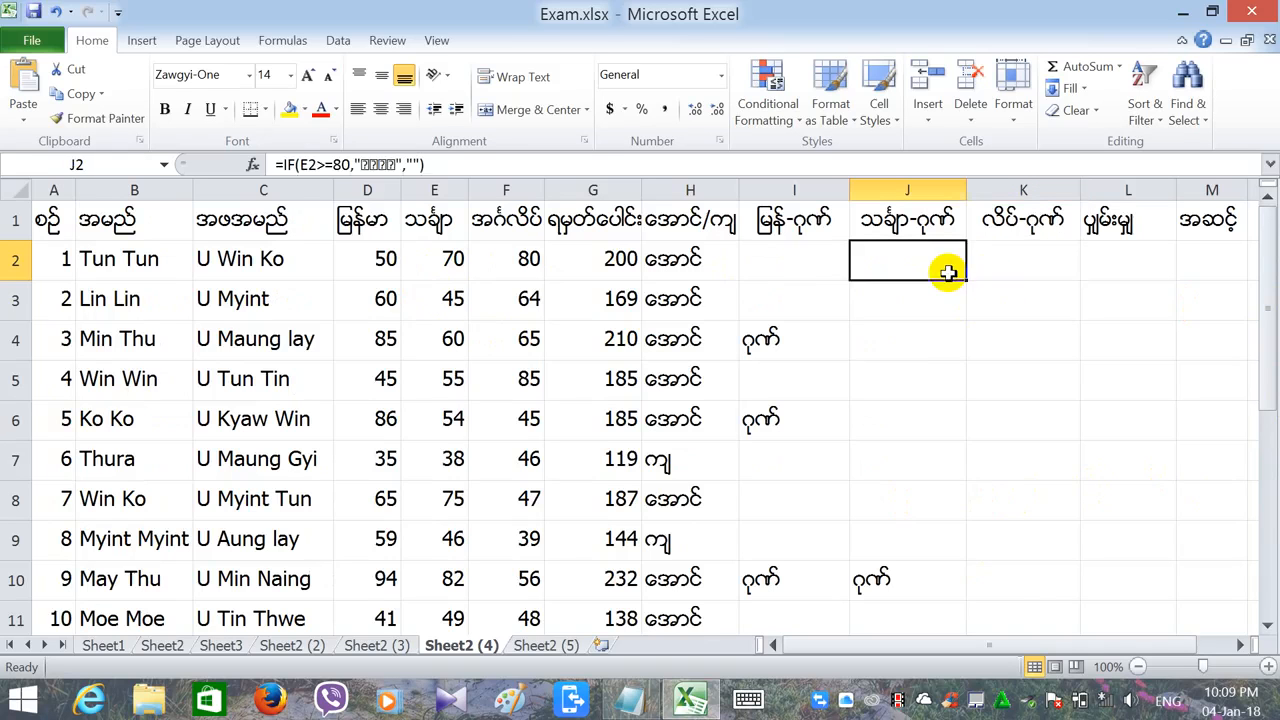
left_click(480, 168)
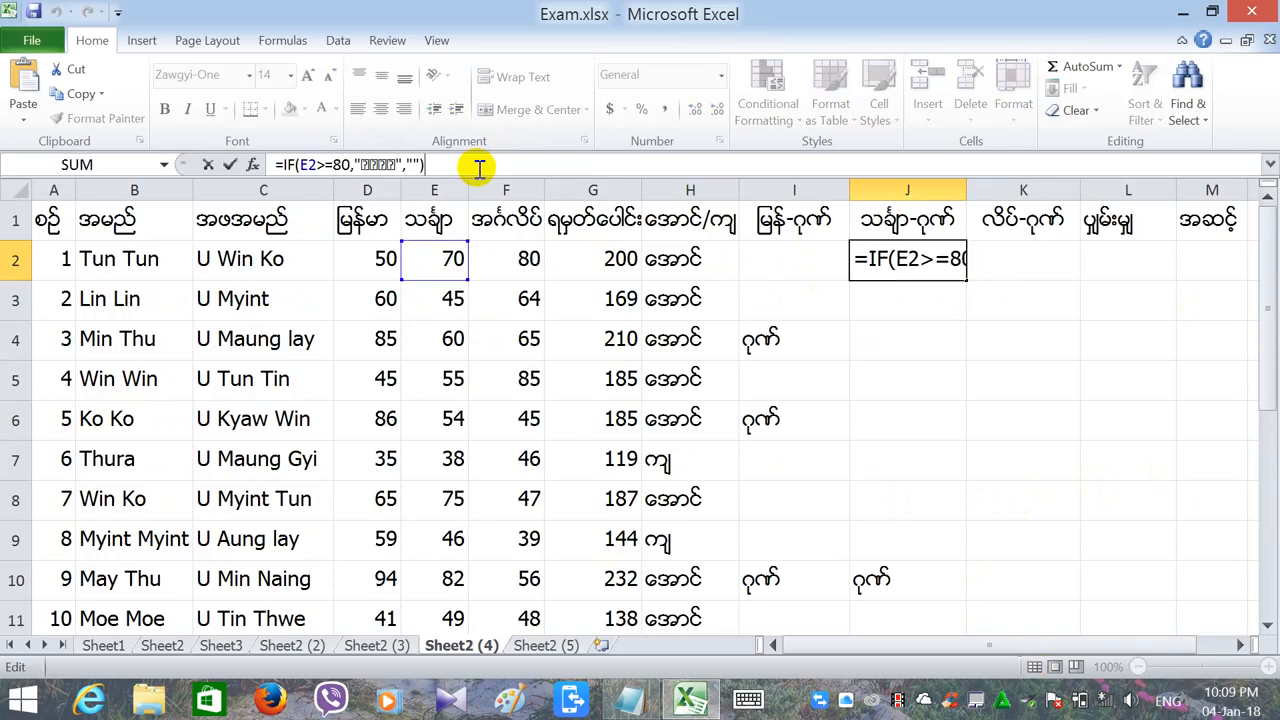
left_click(881, 273)
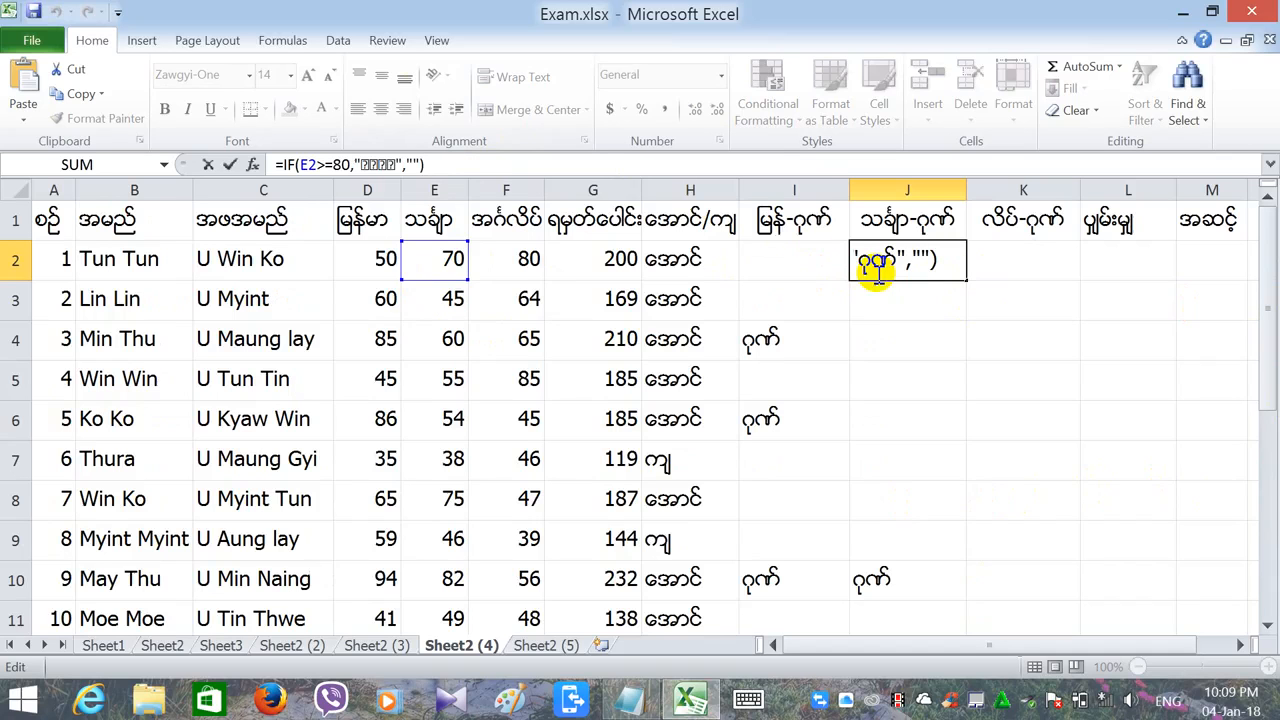
left_click_drag(428, 164, 172, 150)
key("ctrl+c")
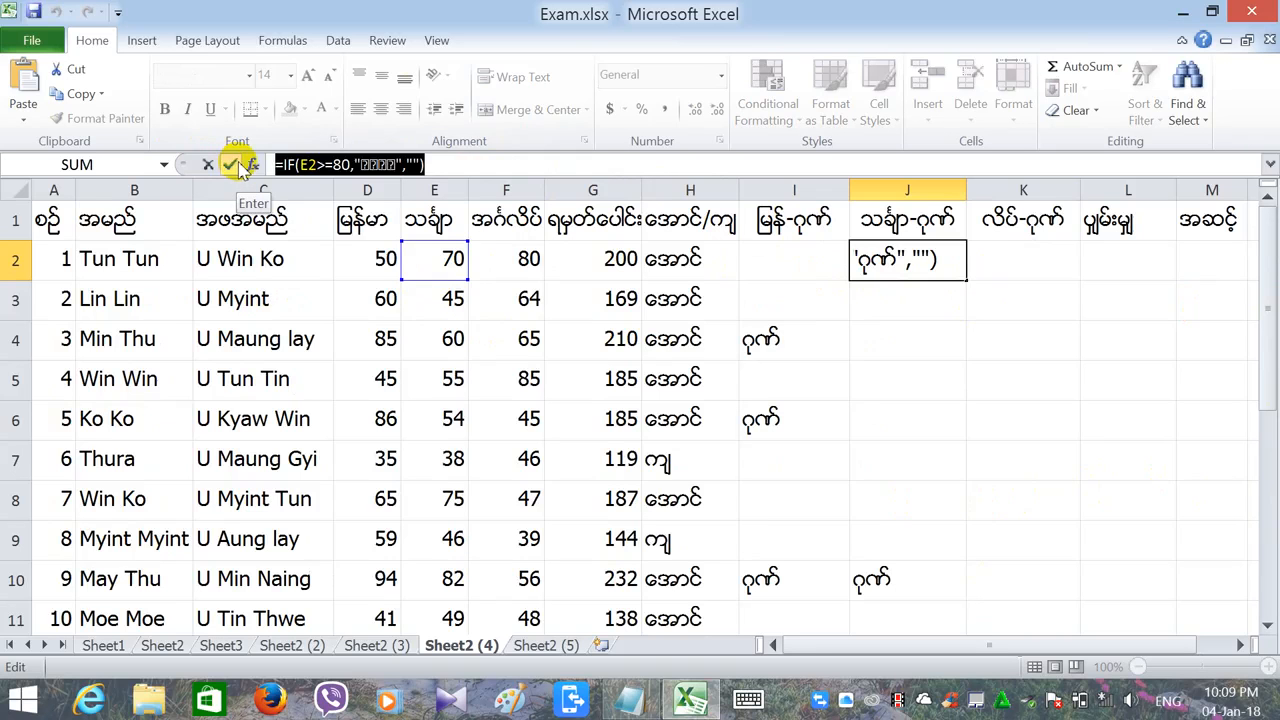
left_click(458, 168)
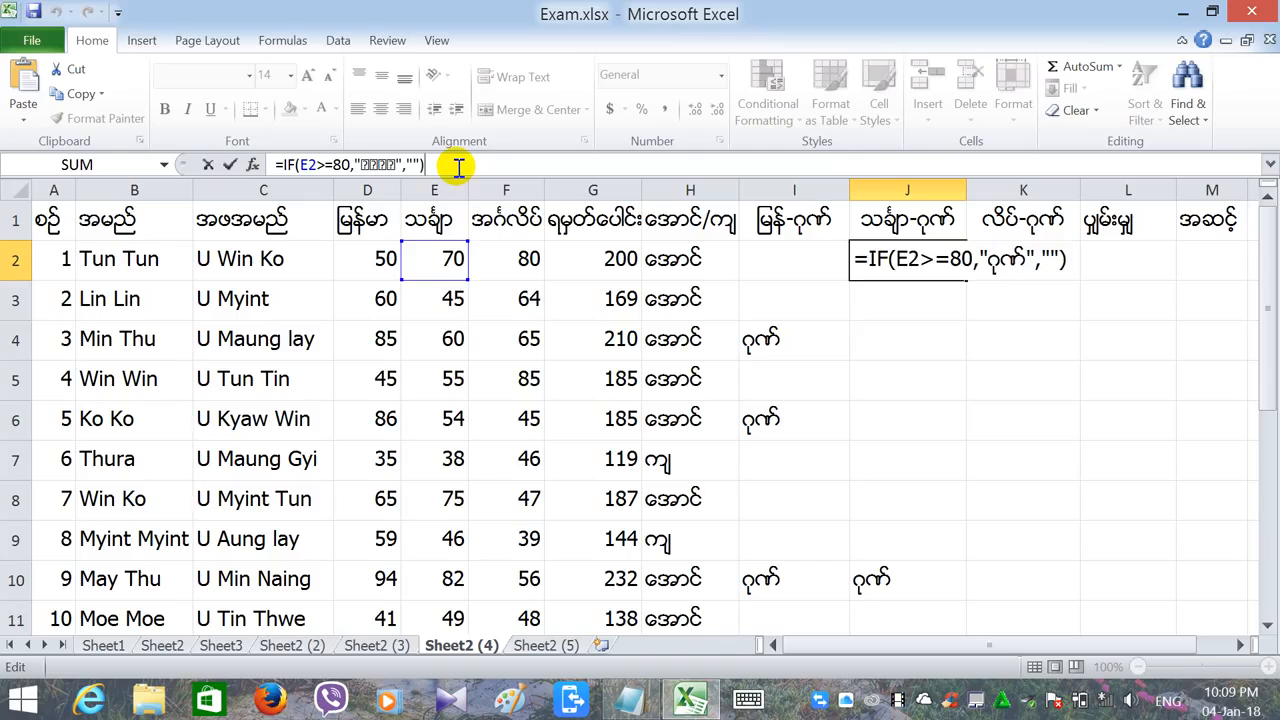
key("Return")
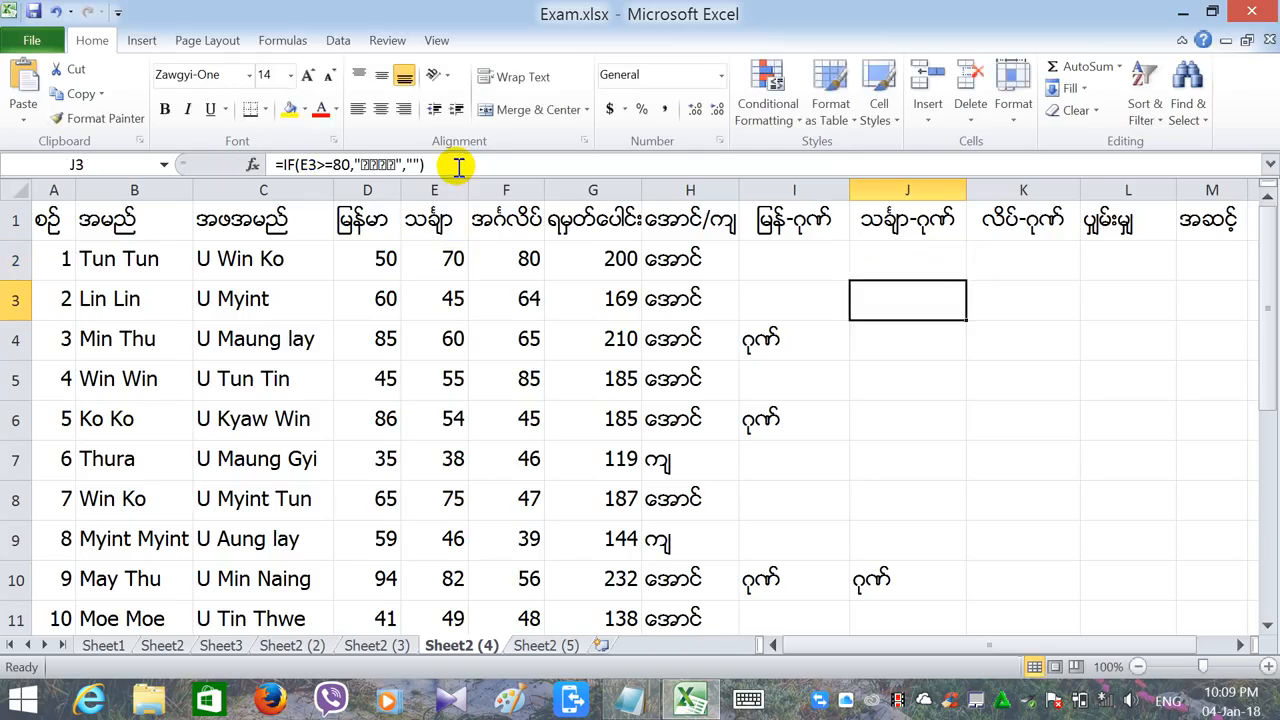
Step: Paste the copied distinction formula into cell K2 under the English distinction header
left_click(1047, 261)
left_click(345, 165)
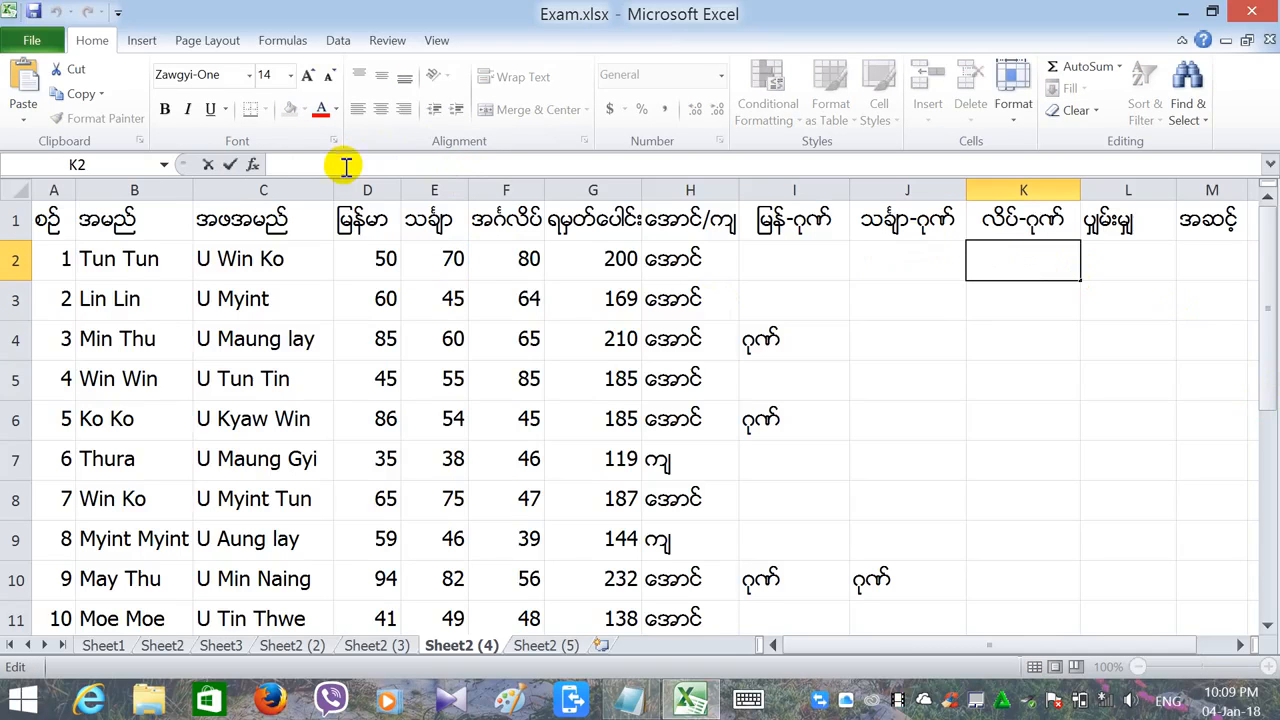
key("ctrl+v")
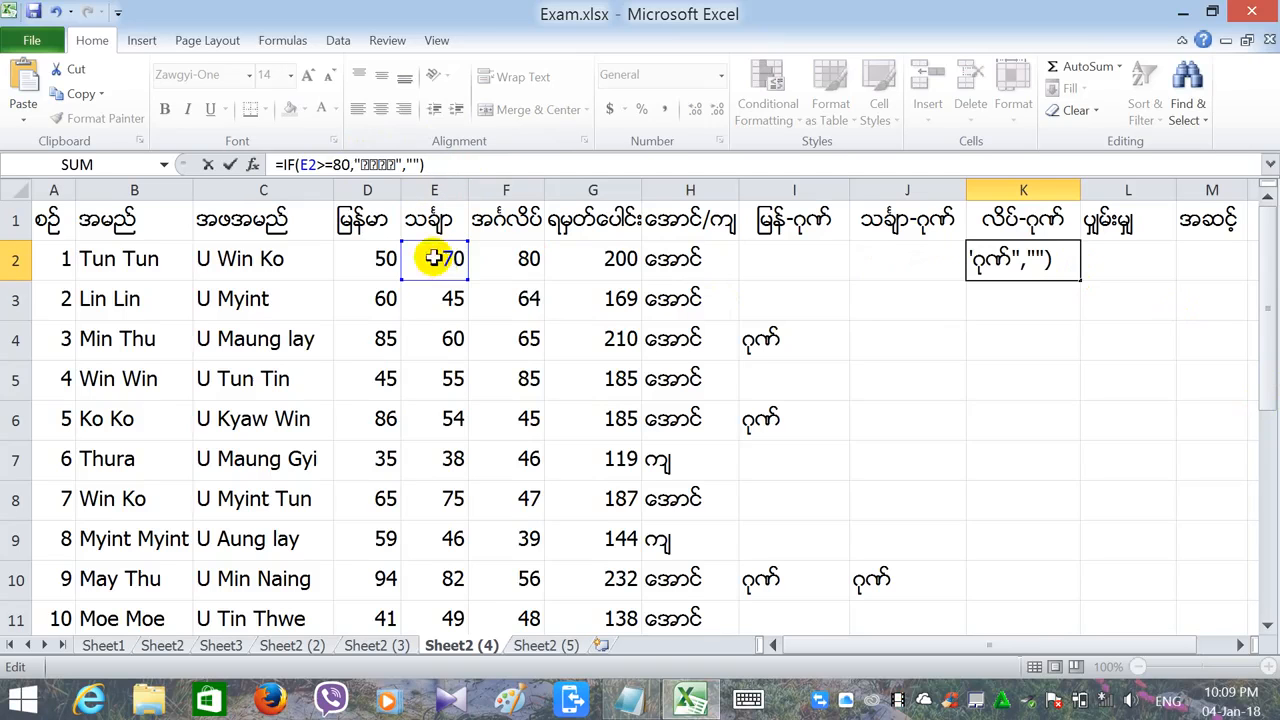
Step: Change the condition in the K2 formula to F2>=75 and enter the formula
double_click(378, 165)
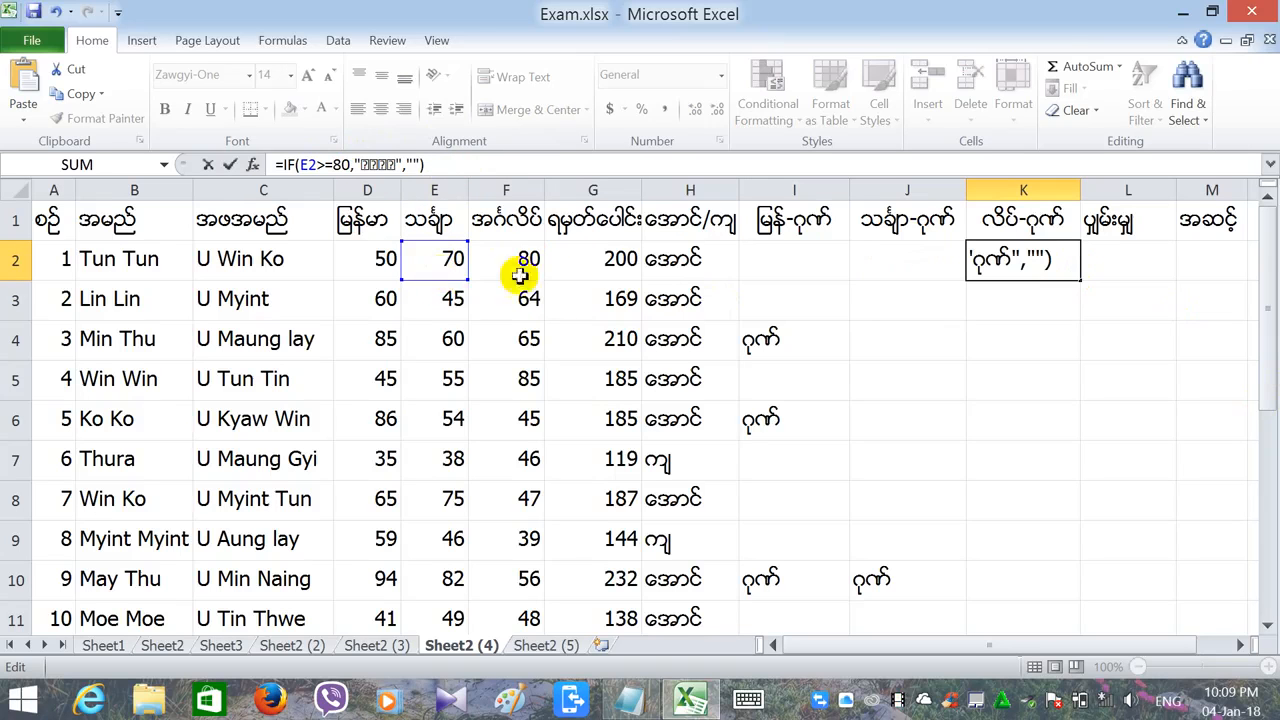
left_click(318, 165)
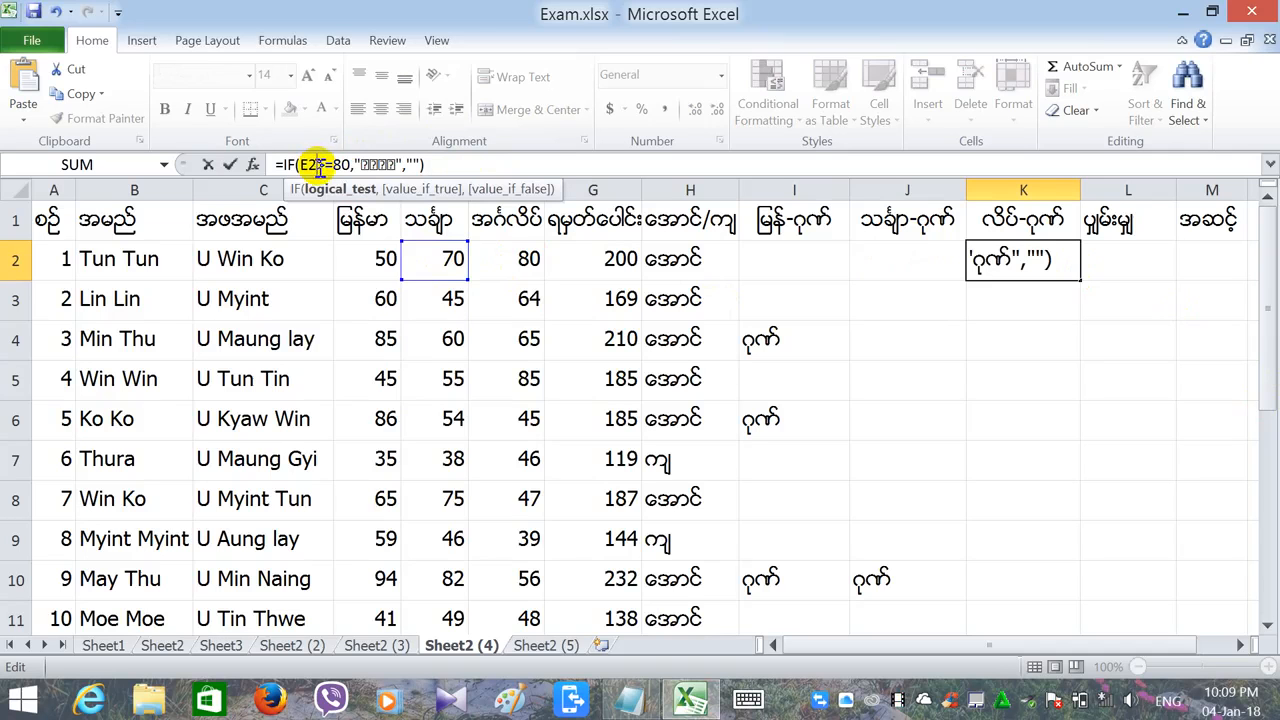
key("BackSpace")
key("BackSpace")
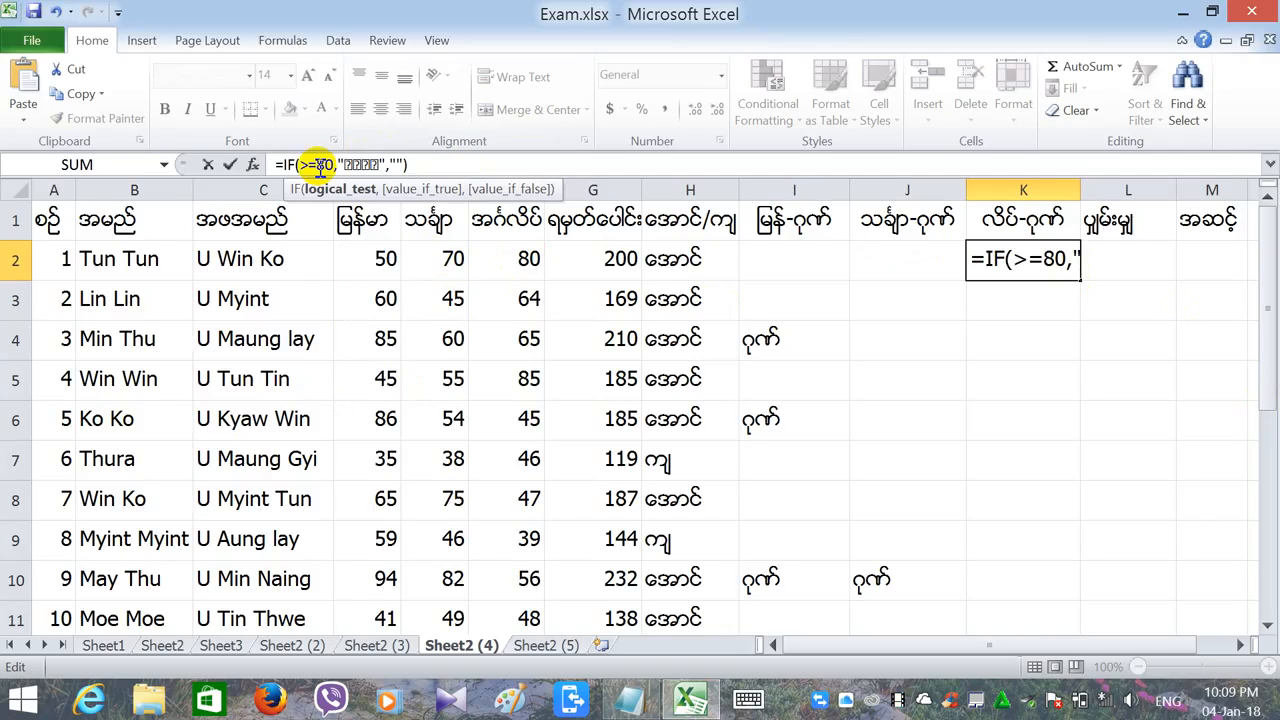
type("2")
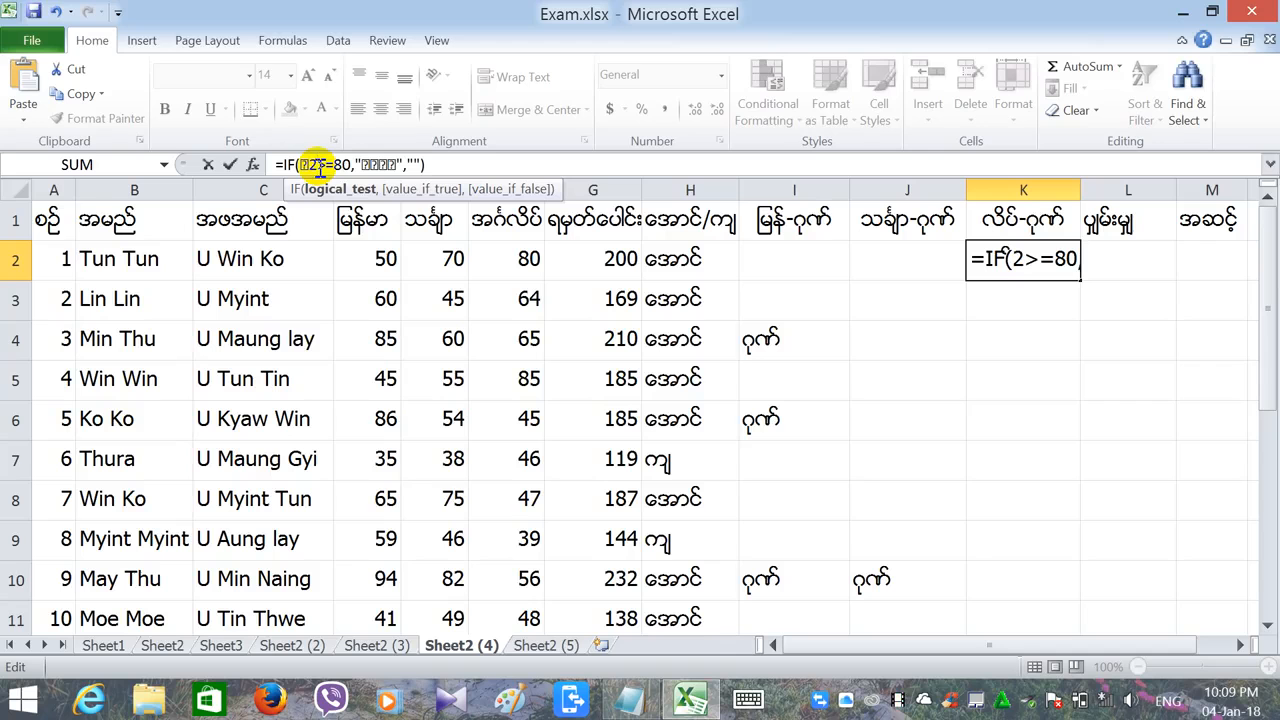
key("BackSpace")
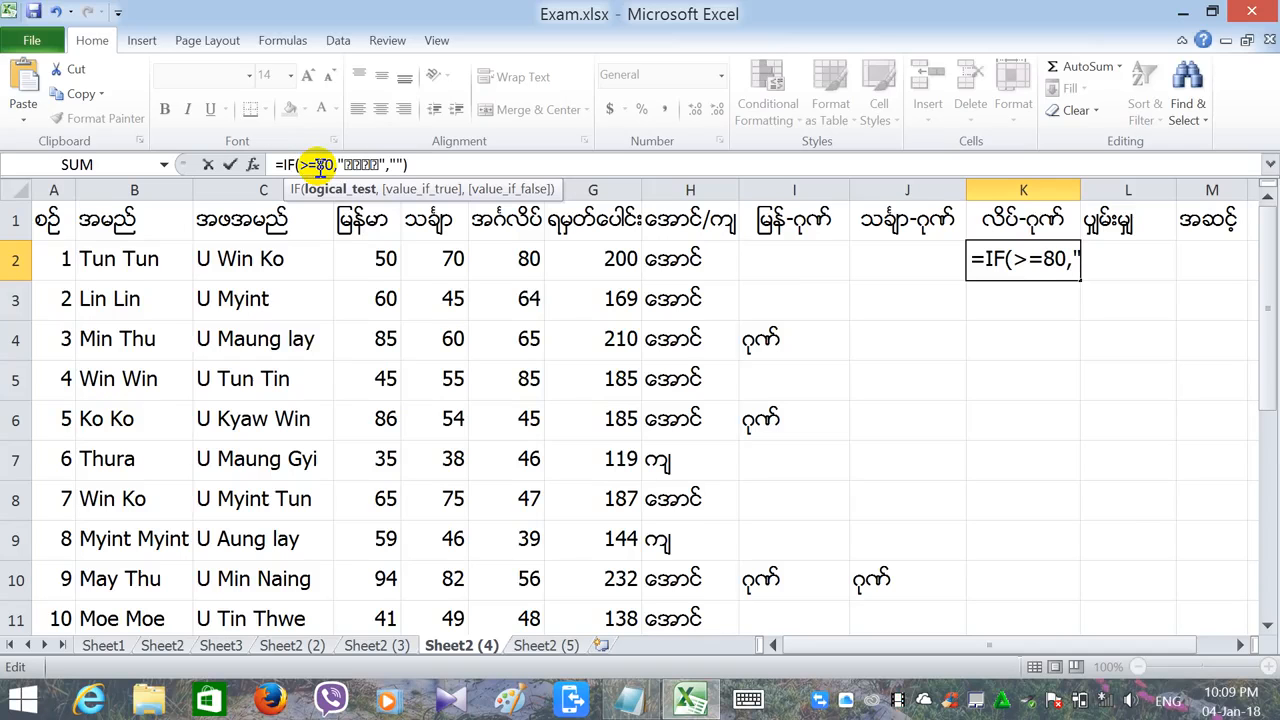
type("f")
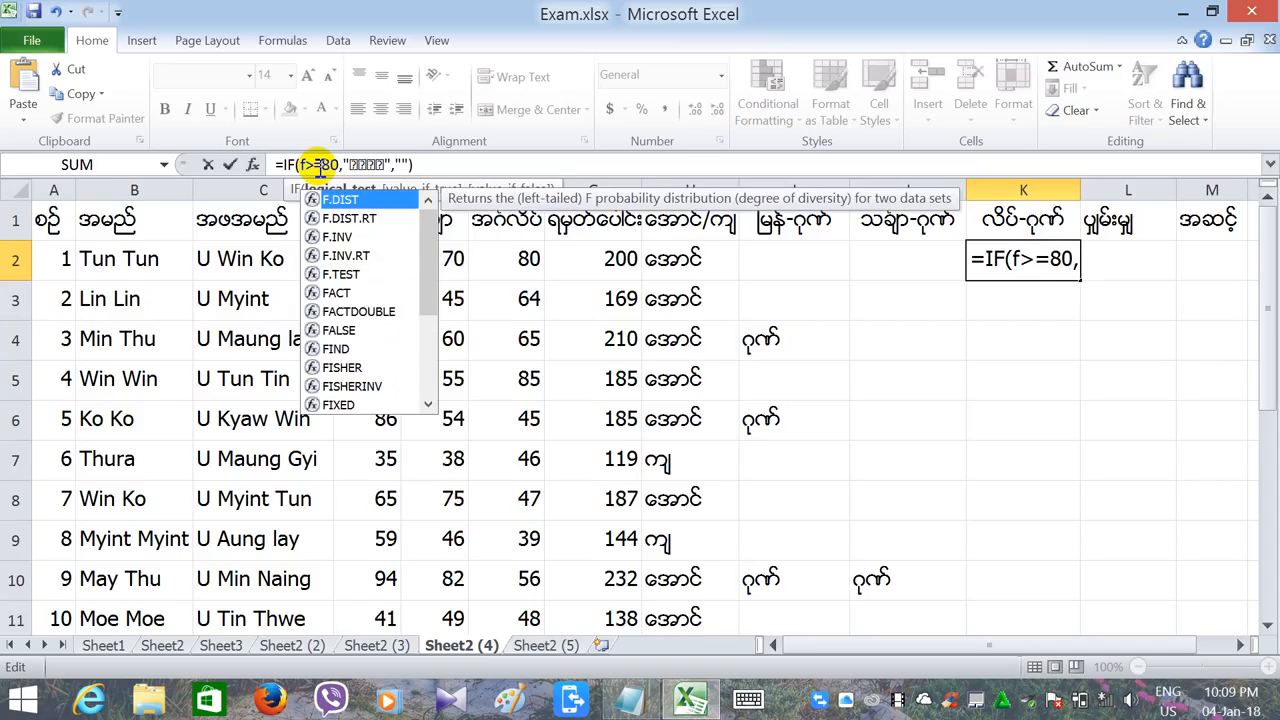
type("2")
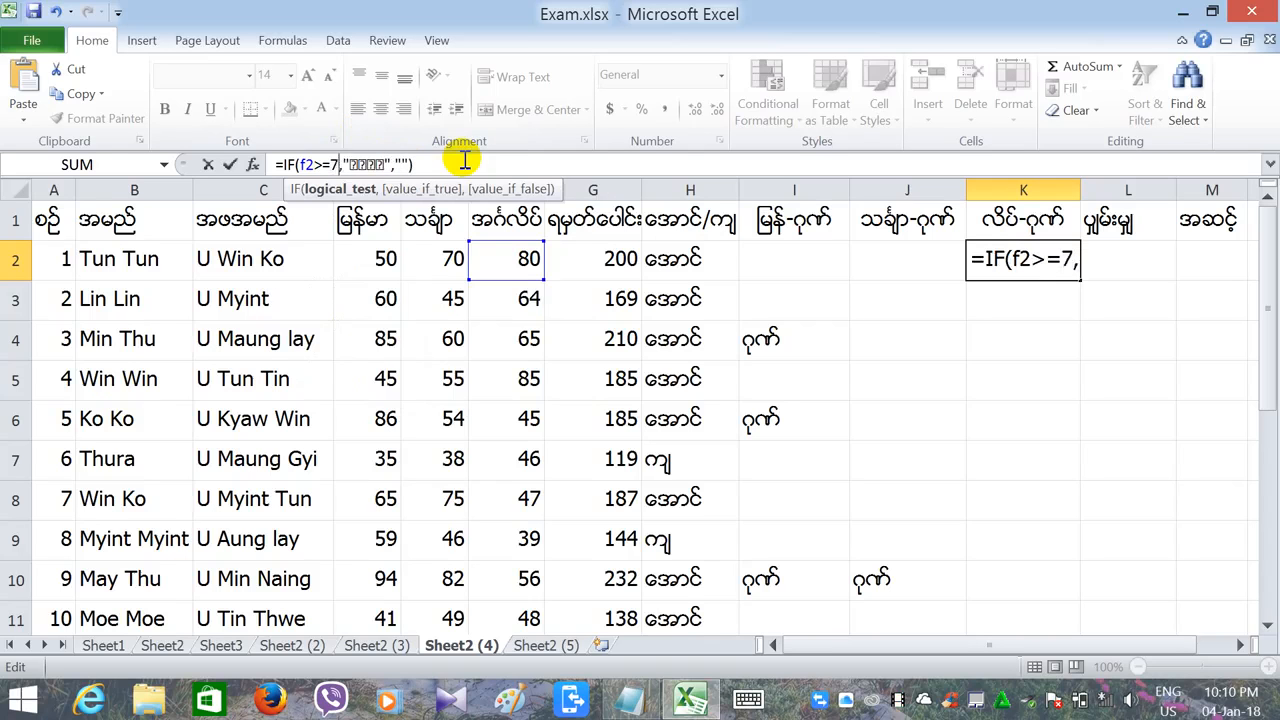
type("5")
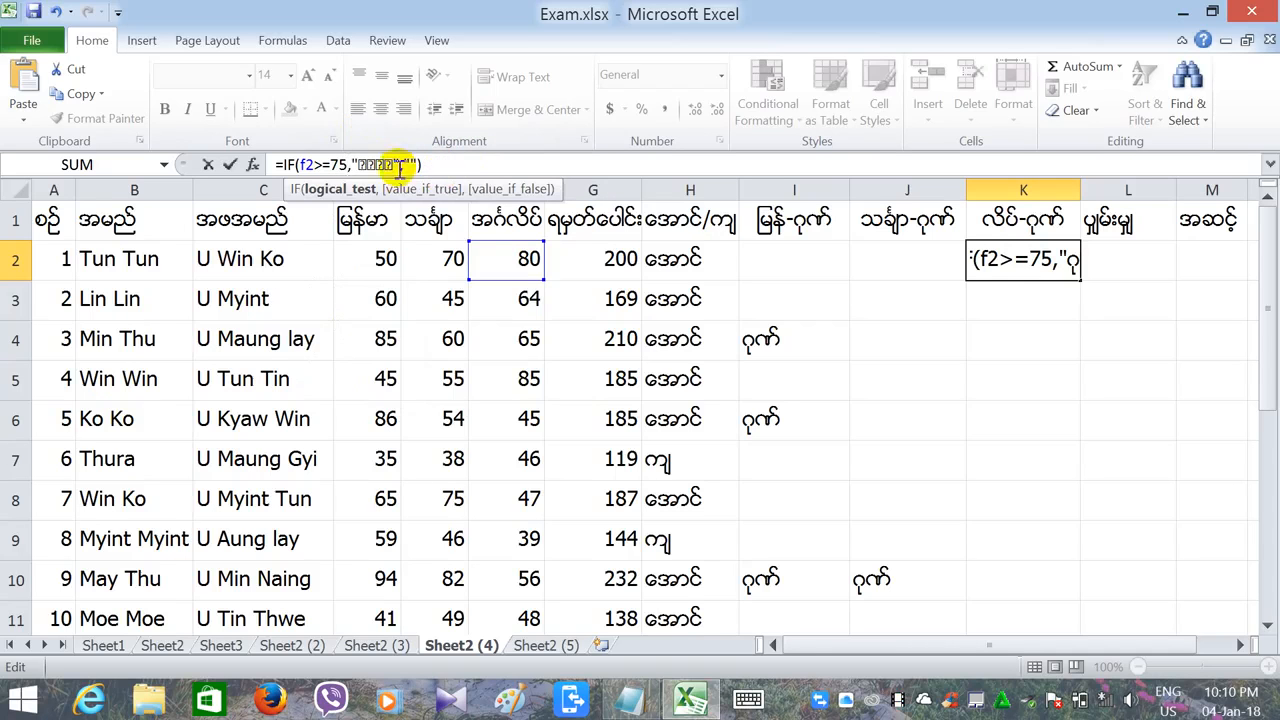
key("Return")
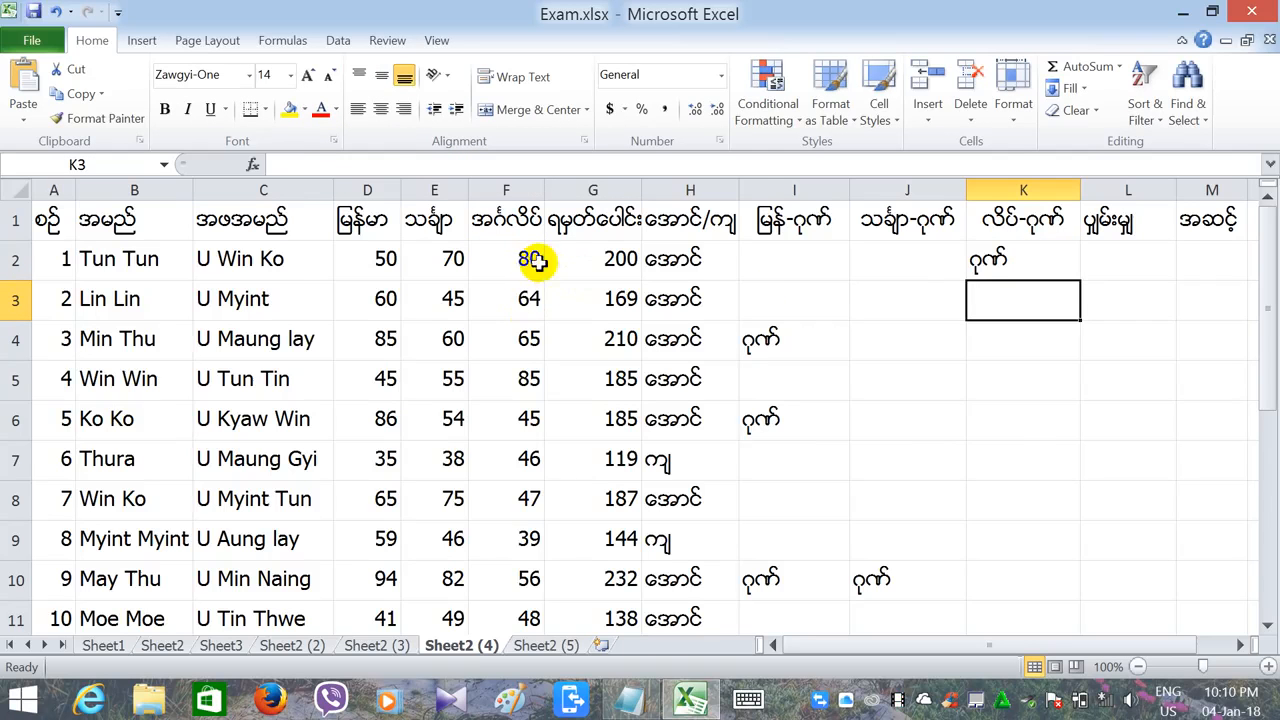
Step: Fill the English distinction formula from K2 down the column to K16
left_click(990, 265)
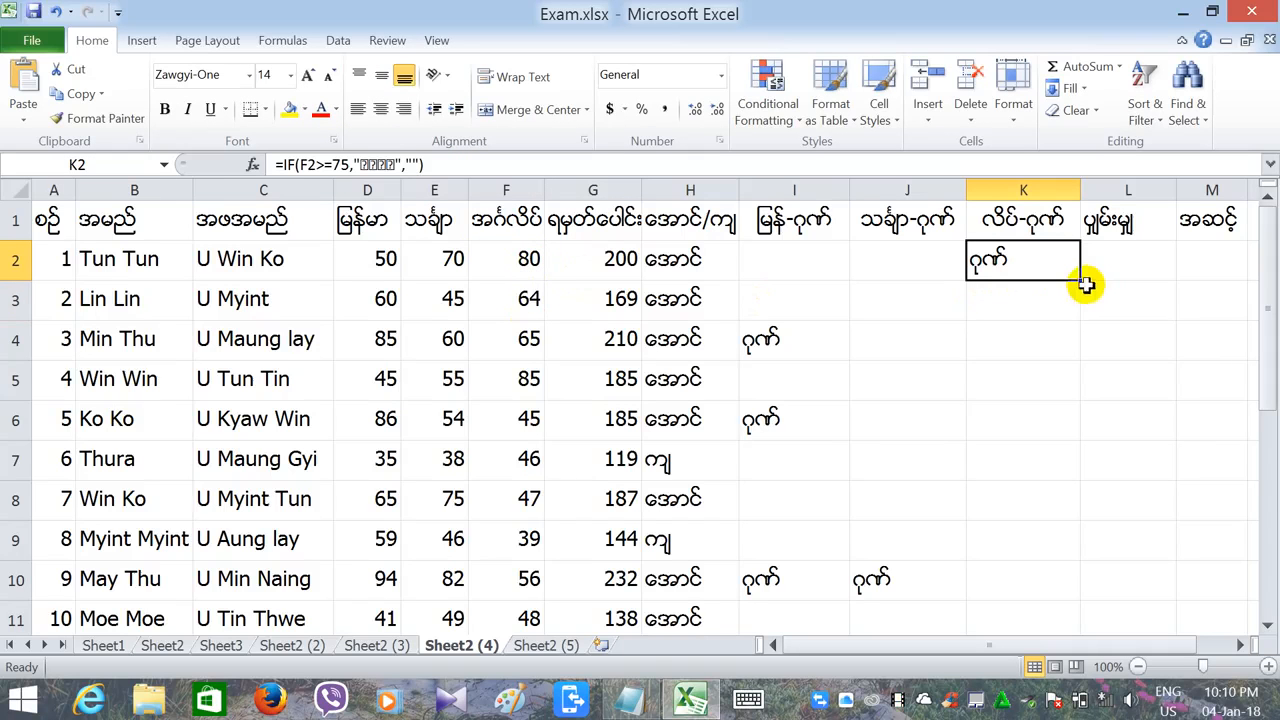
left_click_drag(1081, 284, 1060, 562)
left_click(990, 590)
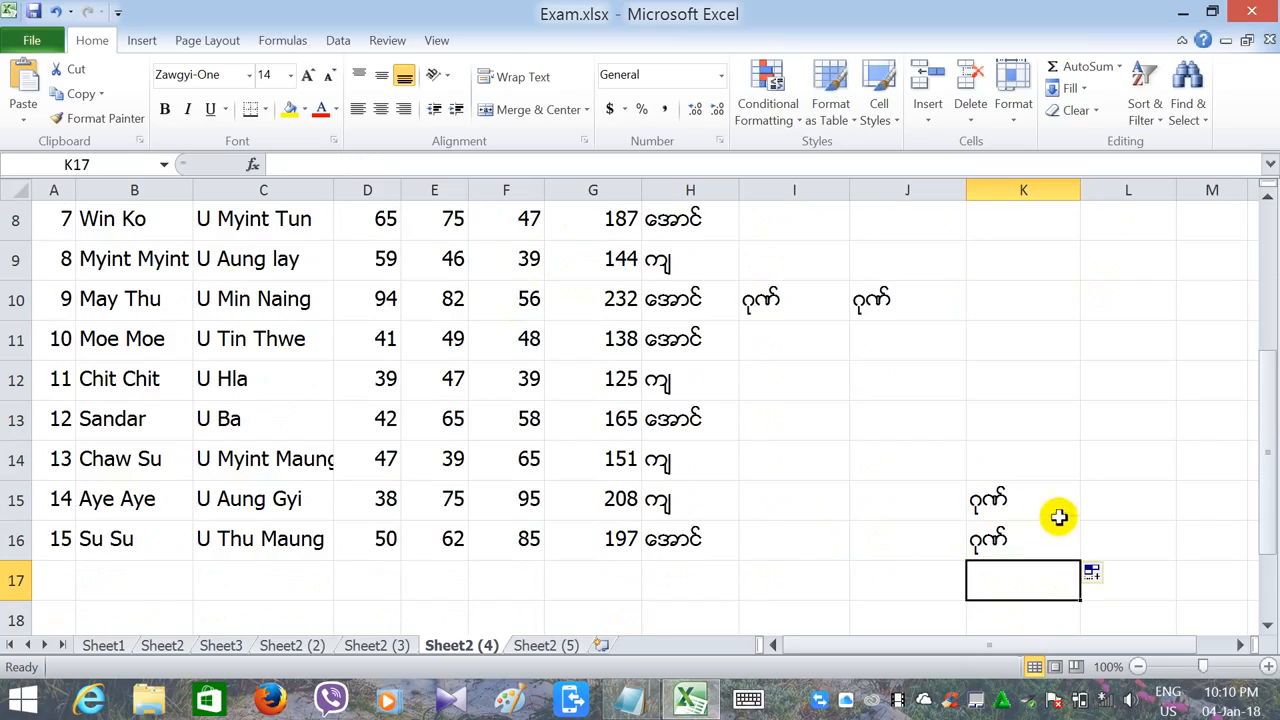
left_click_drag(1264, 415, 1266, 240)
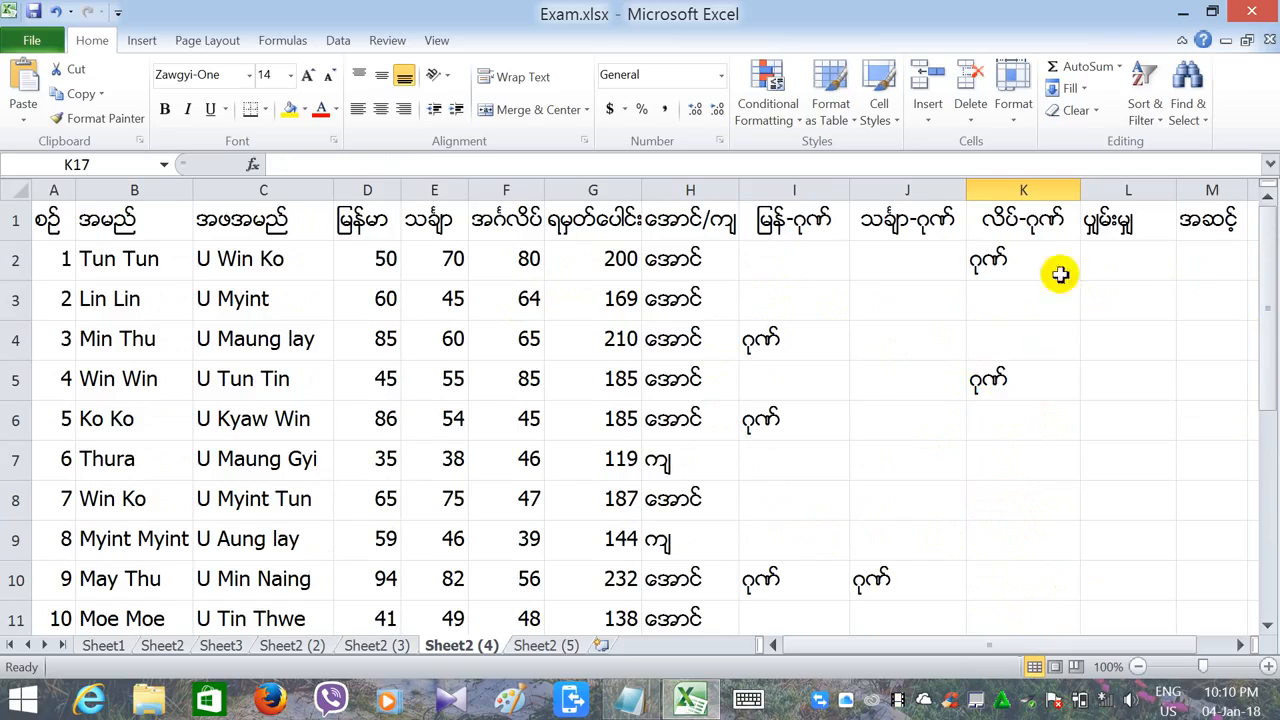
Step: Enter the average formula =G2/3 in cell L2 to divide the total marks by three subjects
left_click(1103, 258)
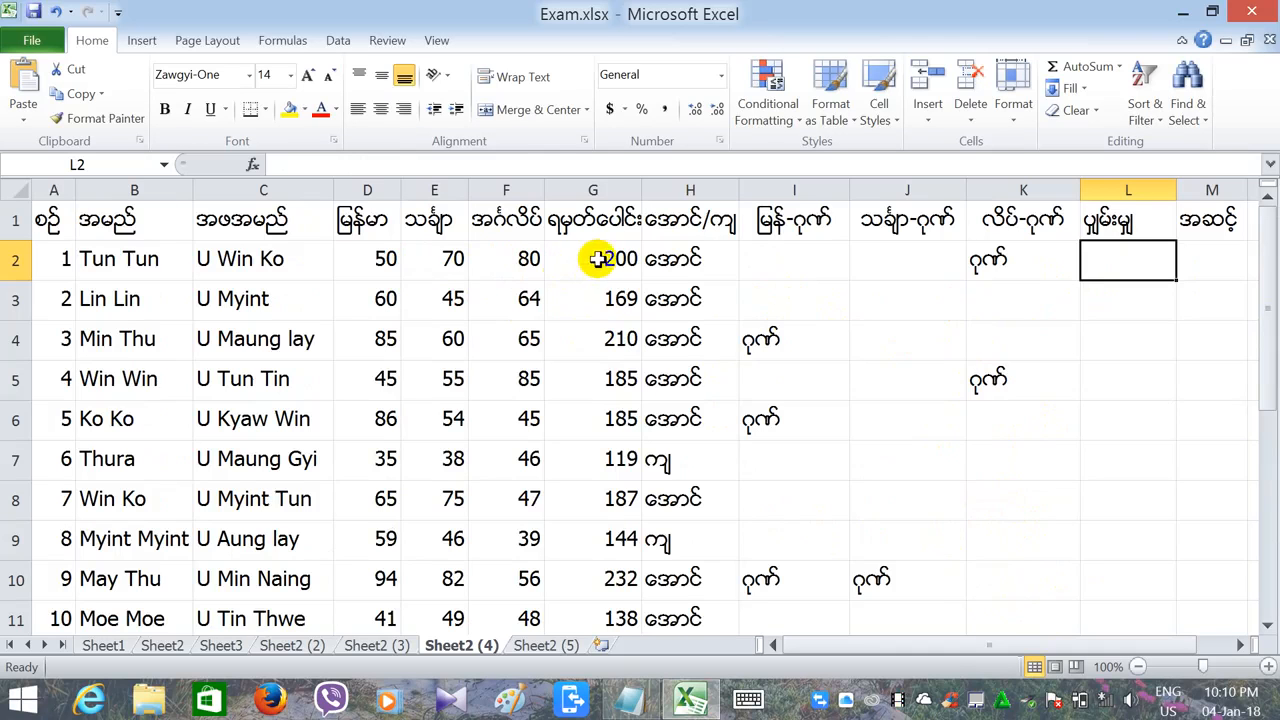
left_click(352, 166)
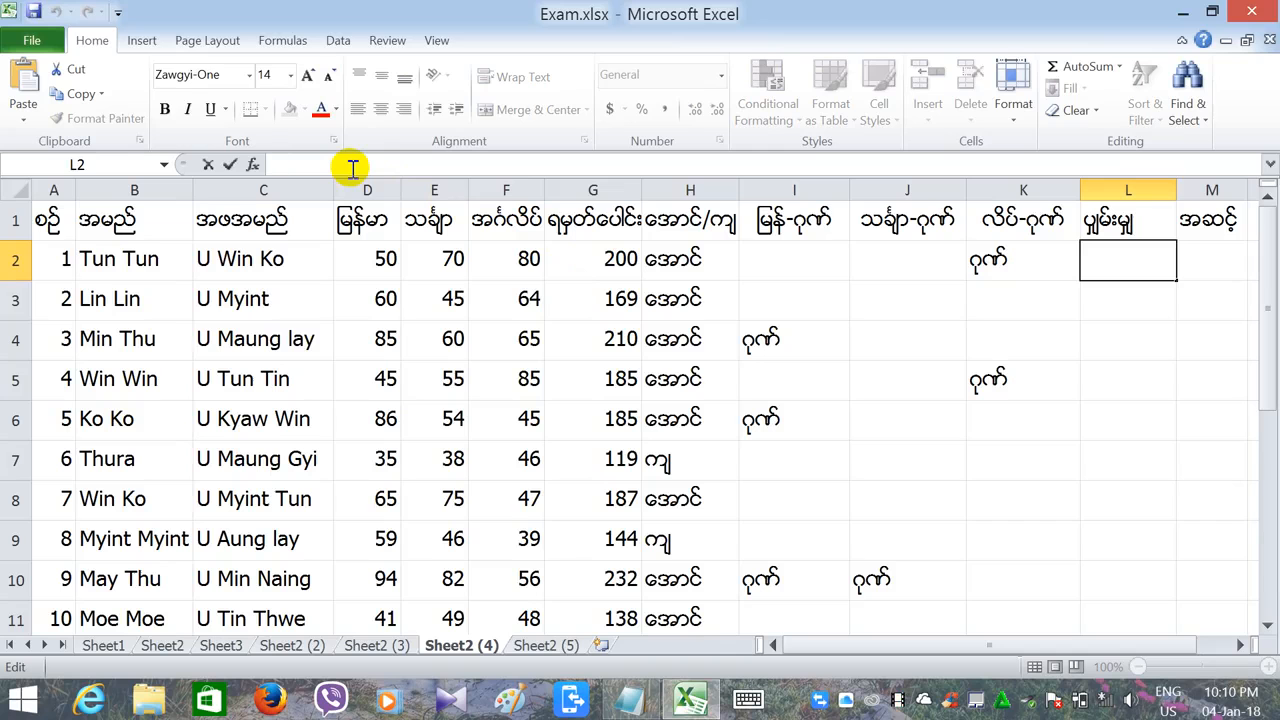
type("=")
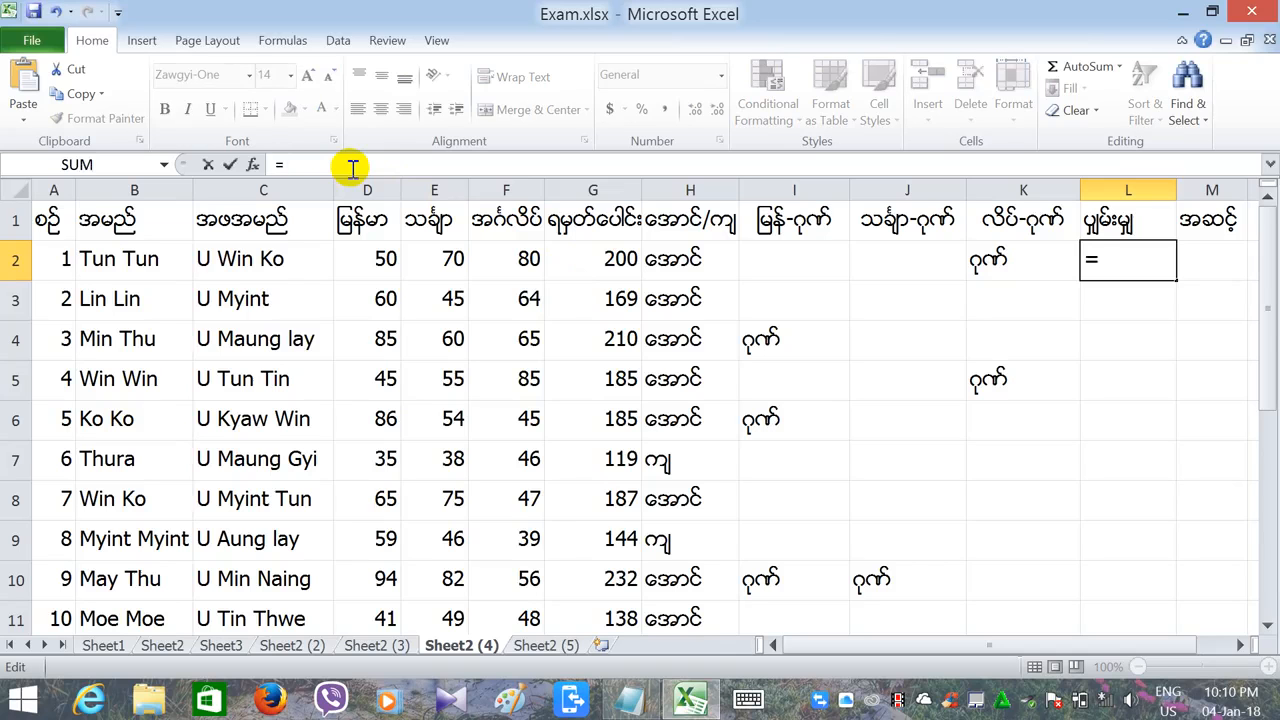
left_click(590, 260)
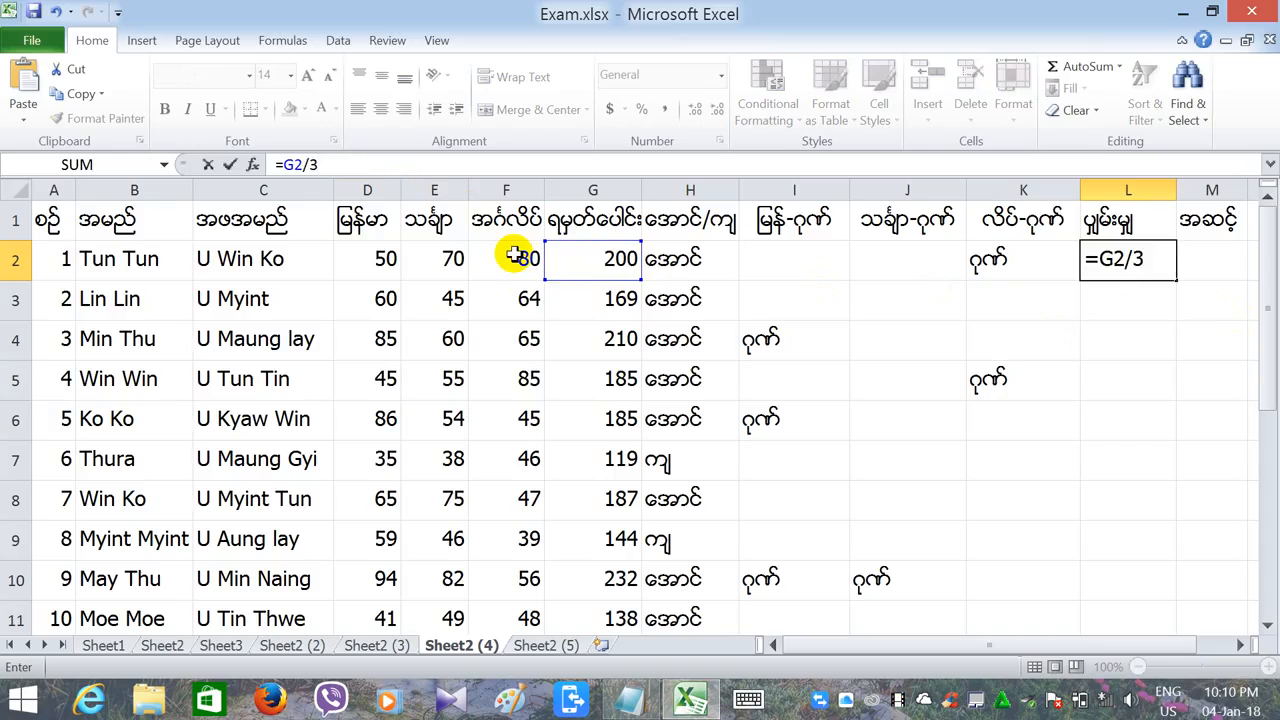
key("Return")
Step: Fill the average formula from L2 down the column to L16
left_click(1135, 268)
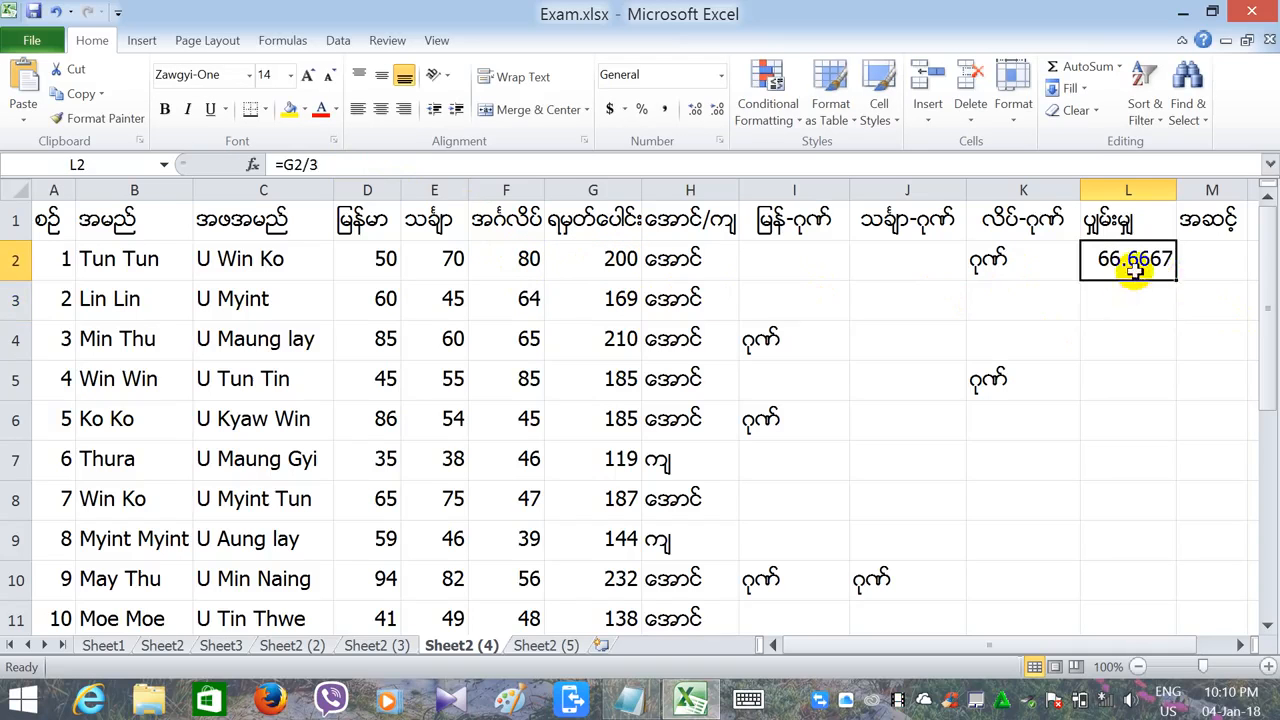
left_click_drag(1177, 282, 1146, 540)
left_click(880, 508)
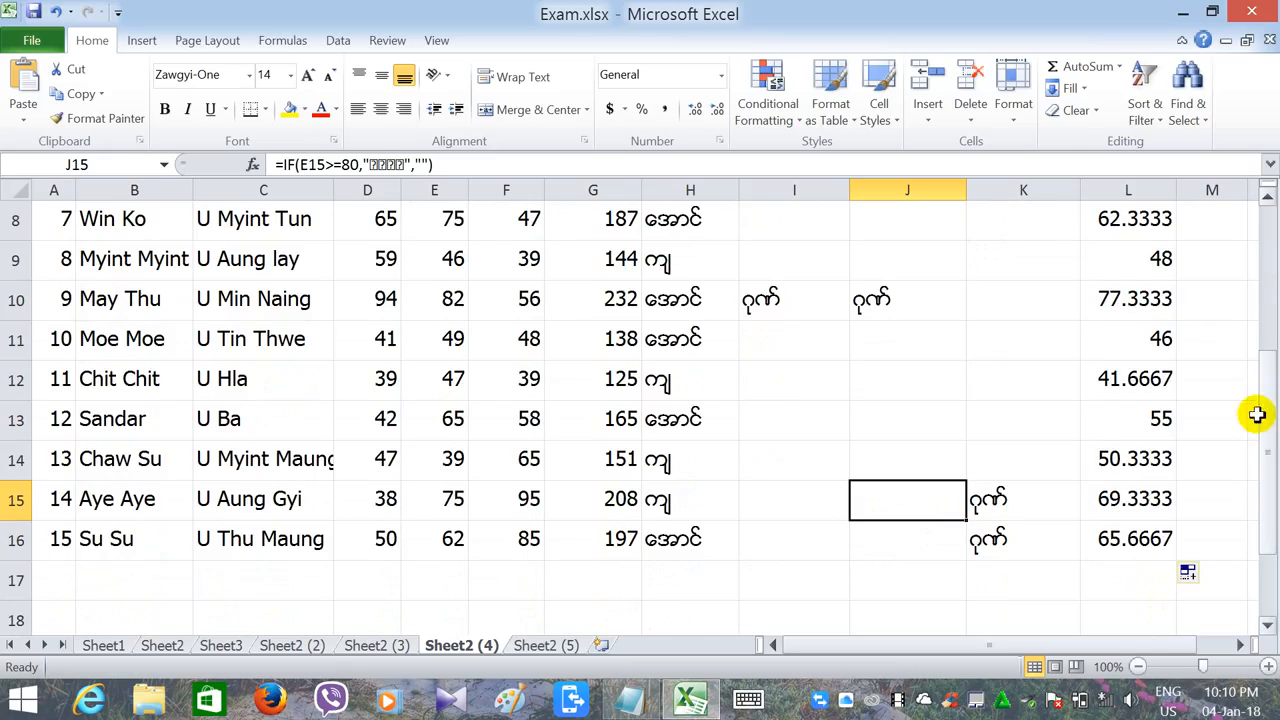
left_click_drag(1268, 404, 1250, 165)
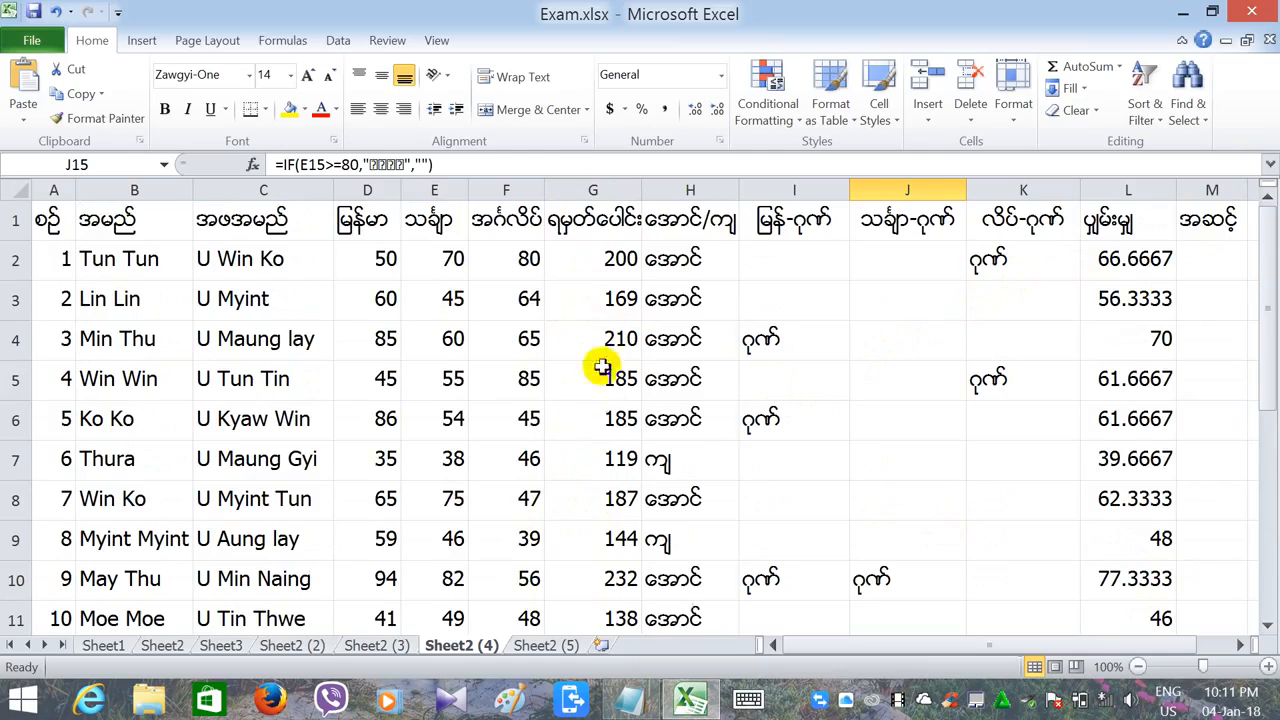
Step: Sort the sheet by the total marks in column G from largest to smallest, expanding the selection to the neighbouring data
left_click(594, 190)
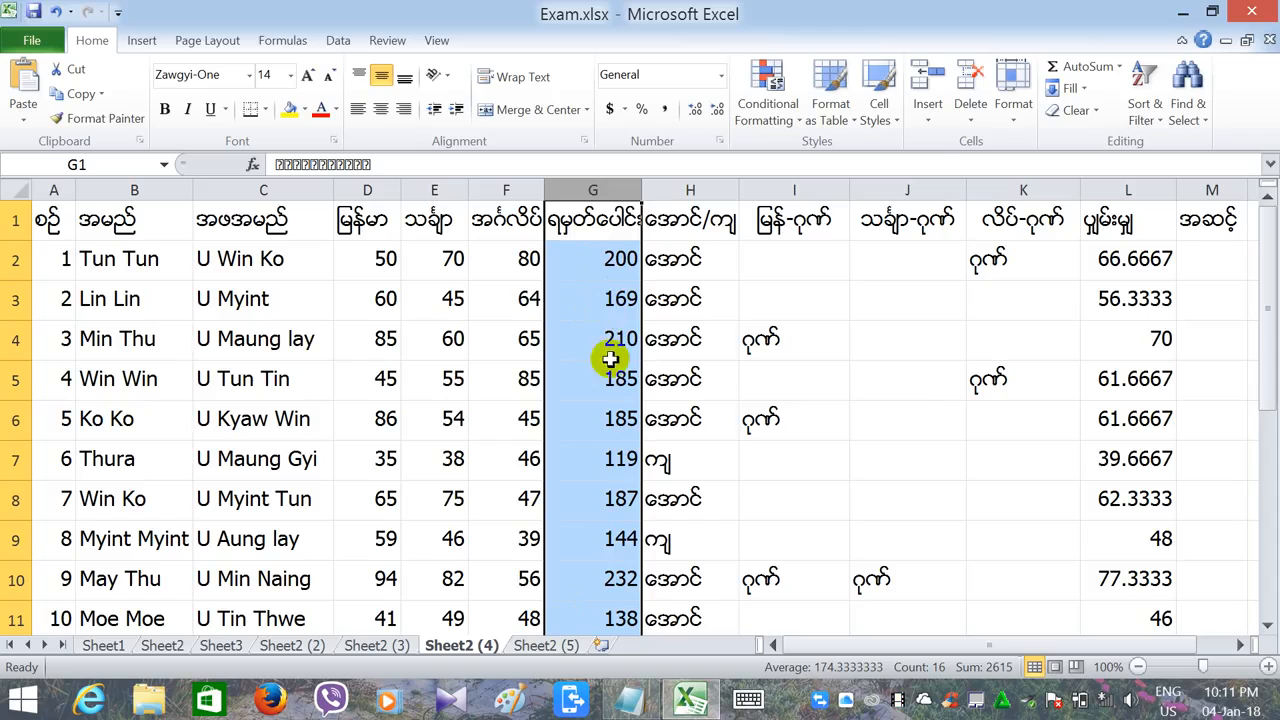
left_click(1144, 117)
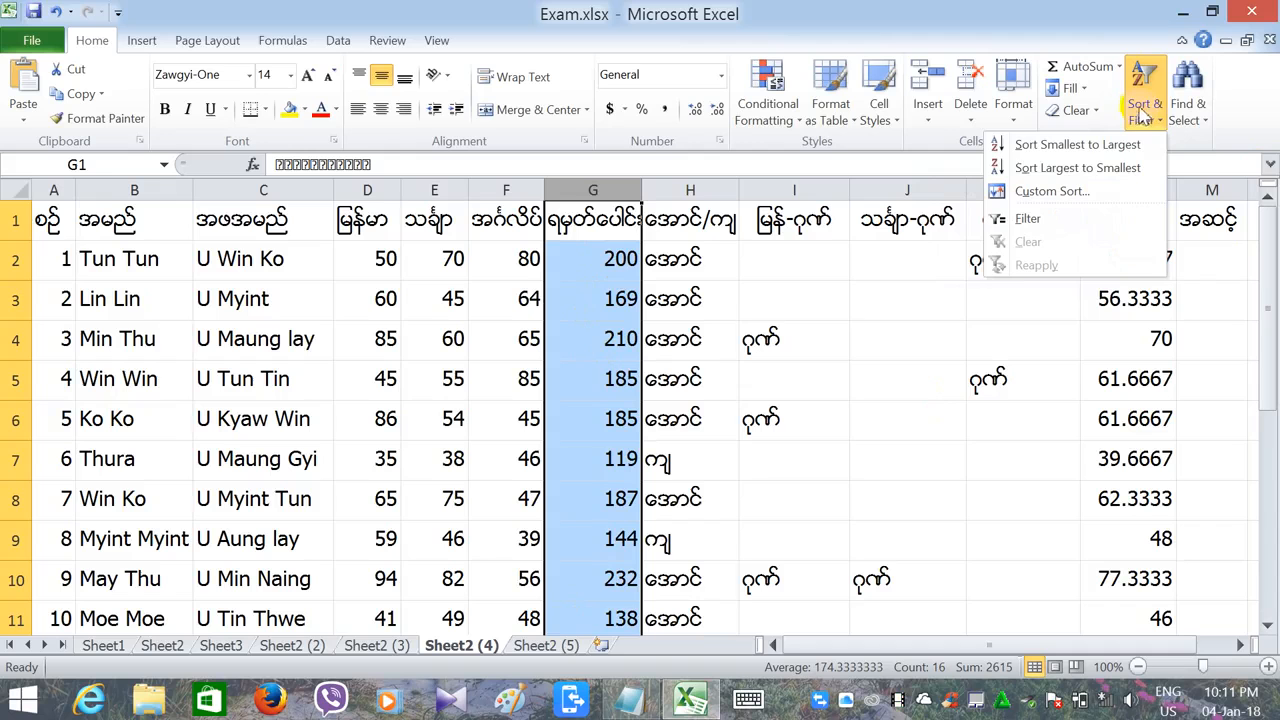
left_click(1050, 168)
left_click(808, 302)
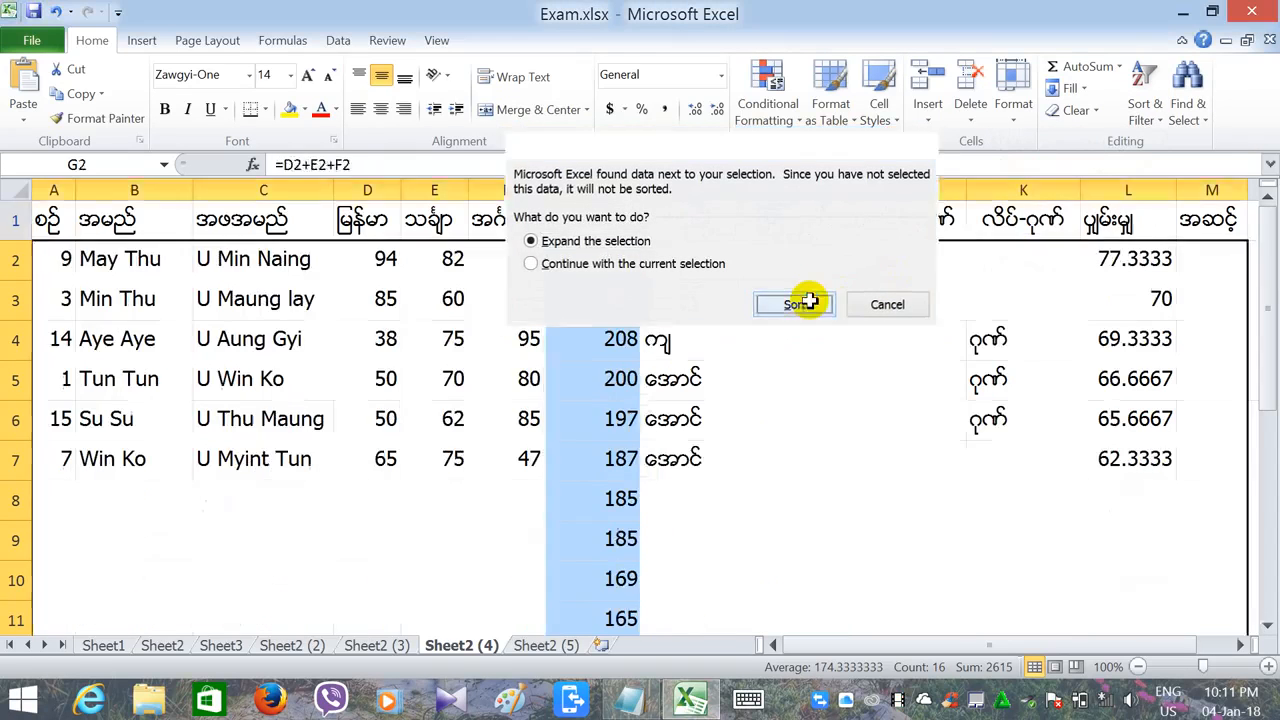
left_click(605, 272)
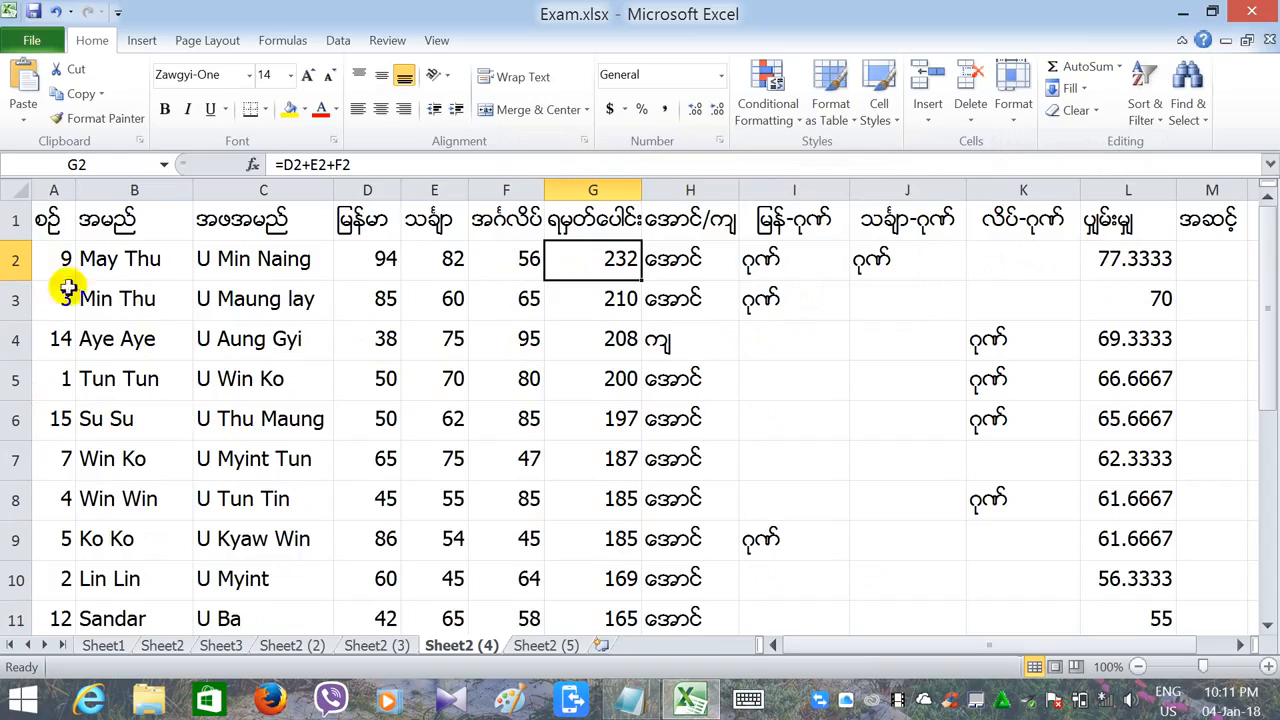
Step: Enter rank 1 in M2 and fill the rank column down to M16 as a series from 1 to 15
left_click(1207, 266)
type("1")
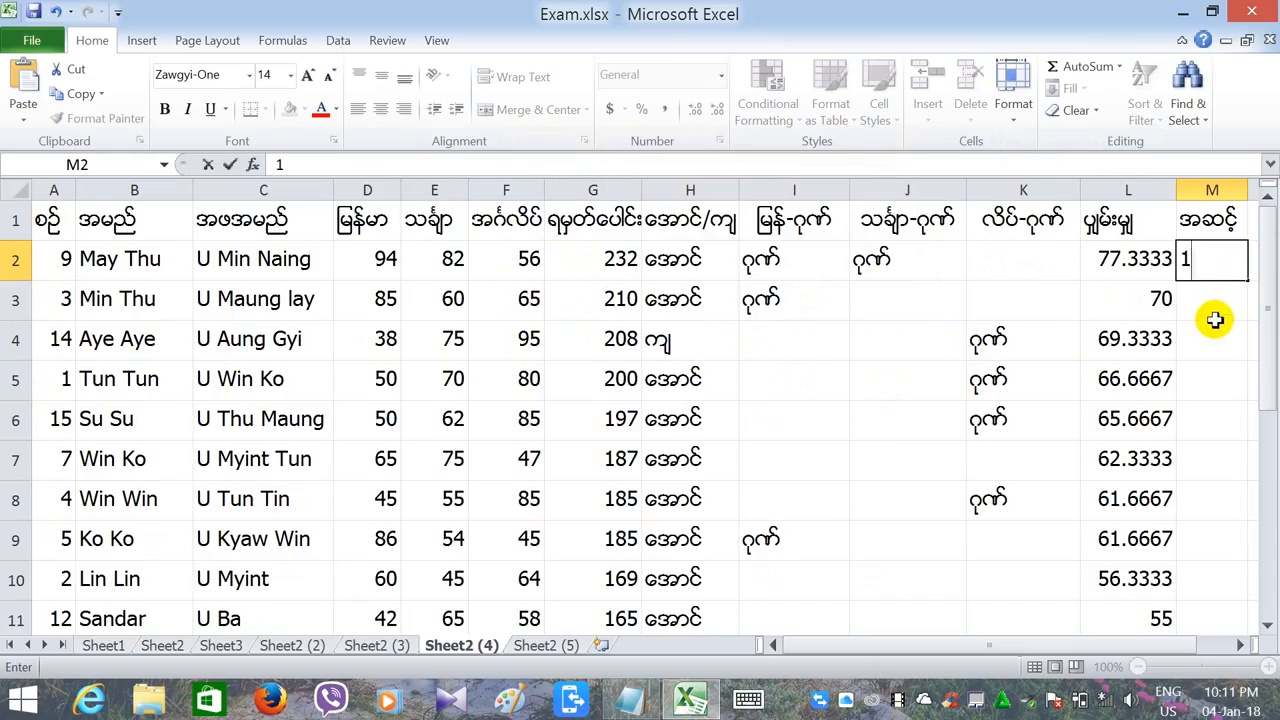
key("Return")
left_click(1234, 250)
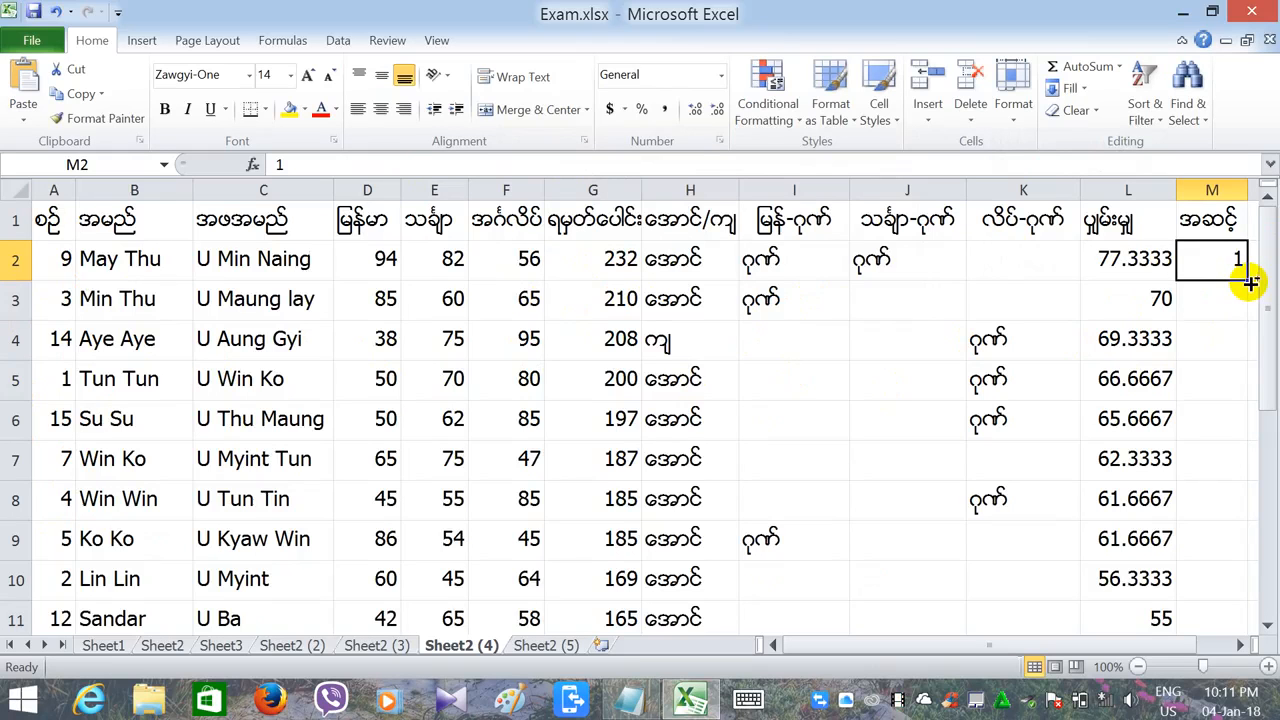
left_click_drag(1250, 283, 1210, 560)
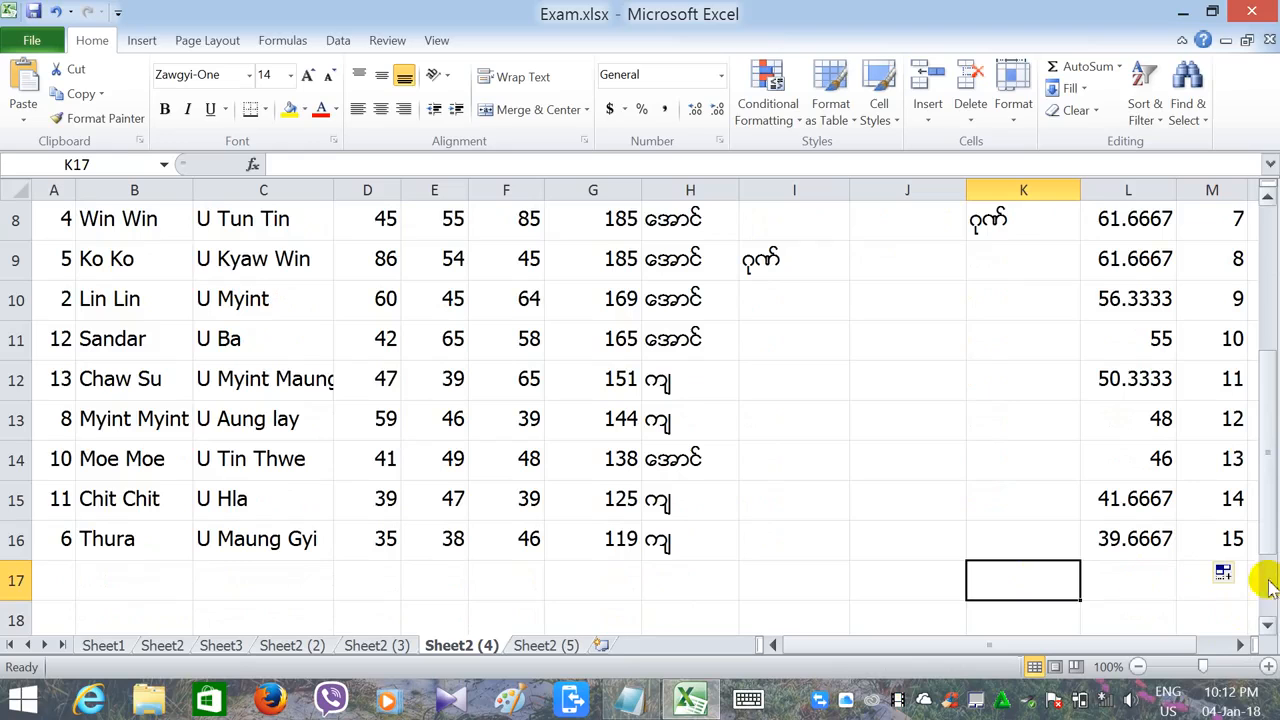
left_click_drag(1269, 540, 1272, 304)
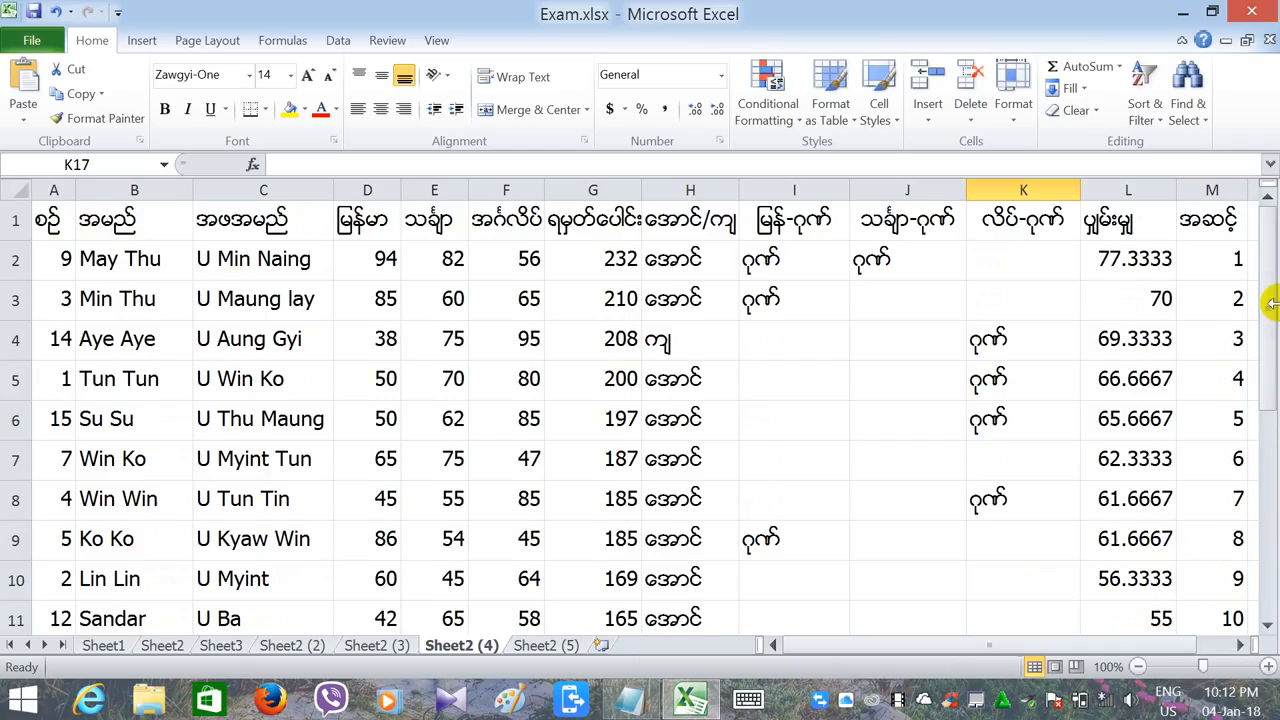
left_click_drag(1268, 362, 1266, 262)
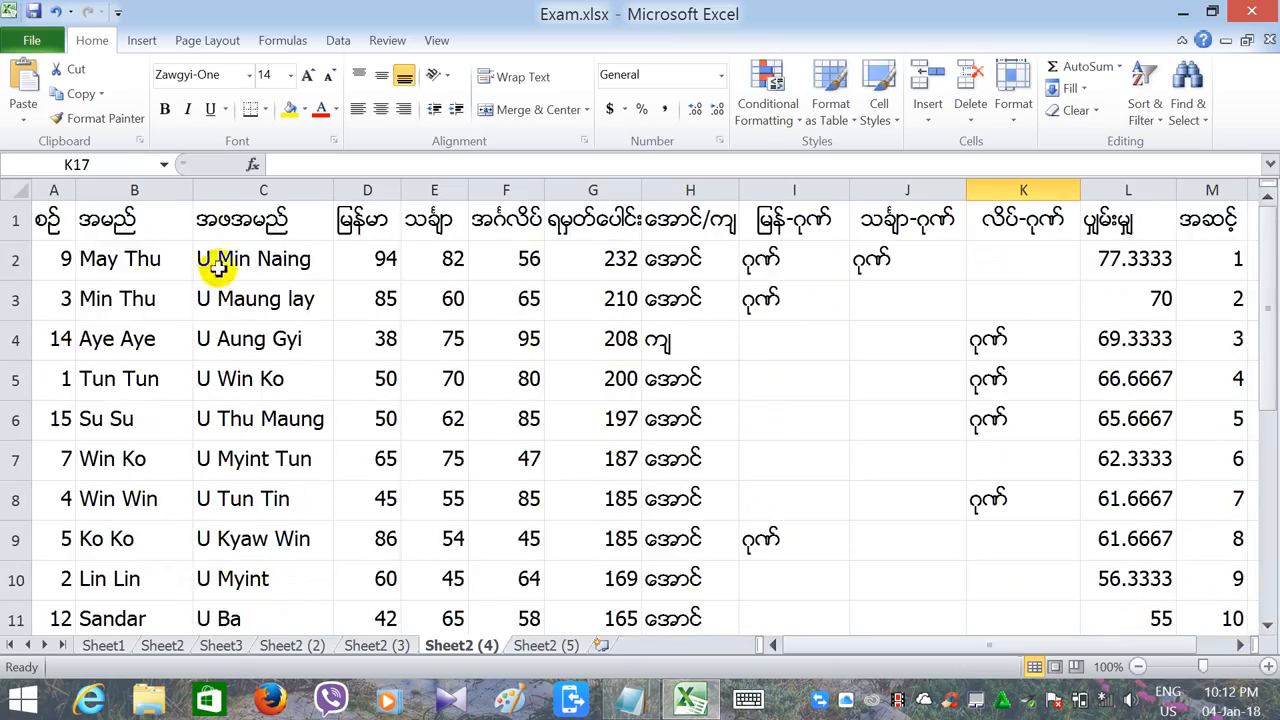
Step: Sort the sheet by the serial numbers in column A from smallest to largest, expanding the selection to the neighbouring data
left_click(55, 188)
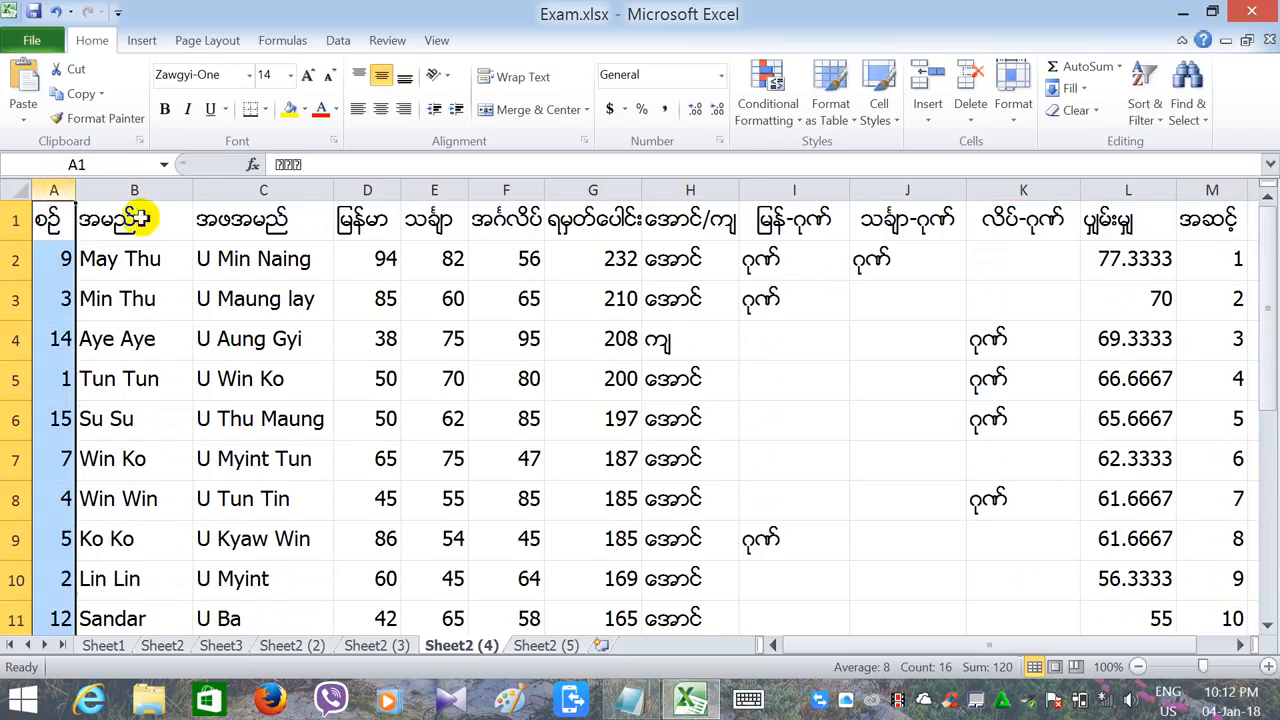
left_click(1145, 115)
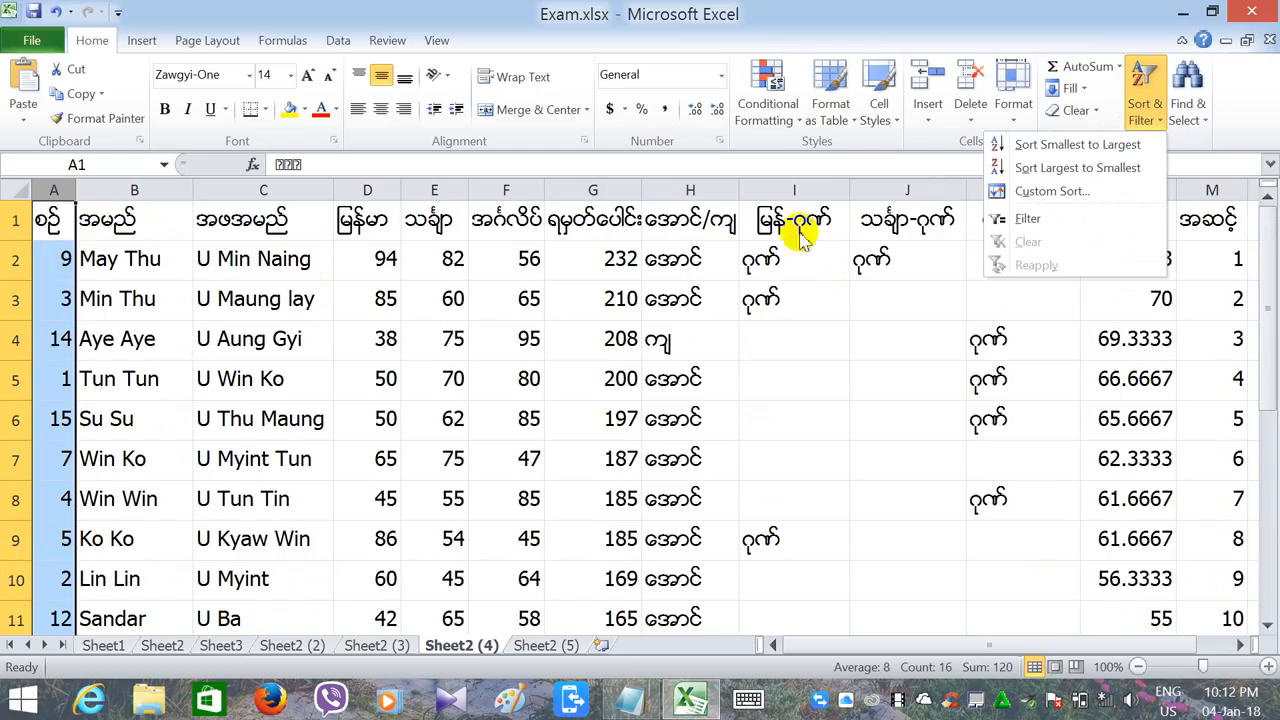
left_click(1043, 146)
left_click(768, 304)
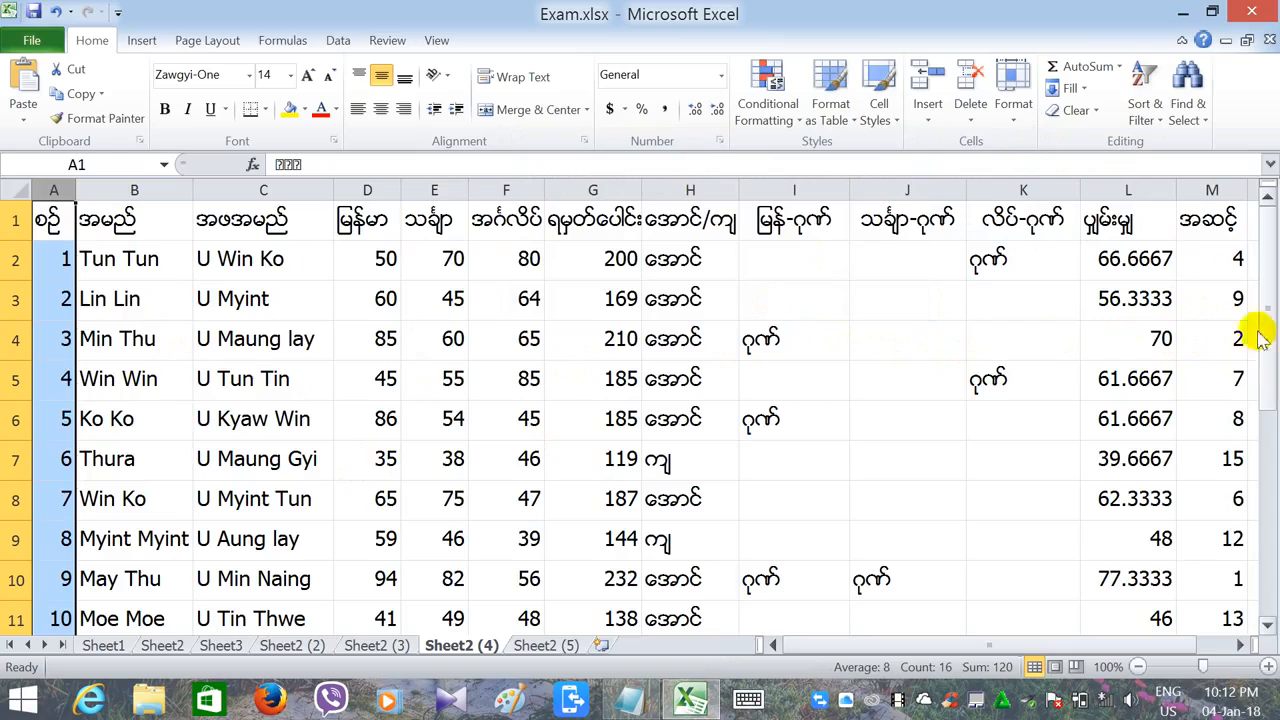
left_click_drag(1270, 302, 1266, 357)
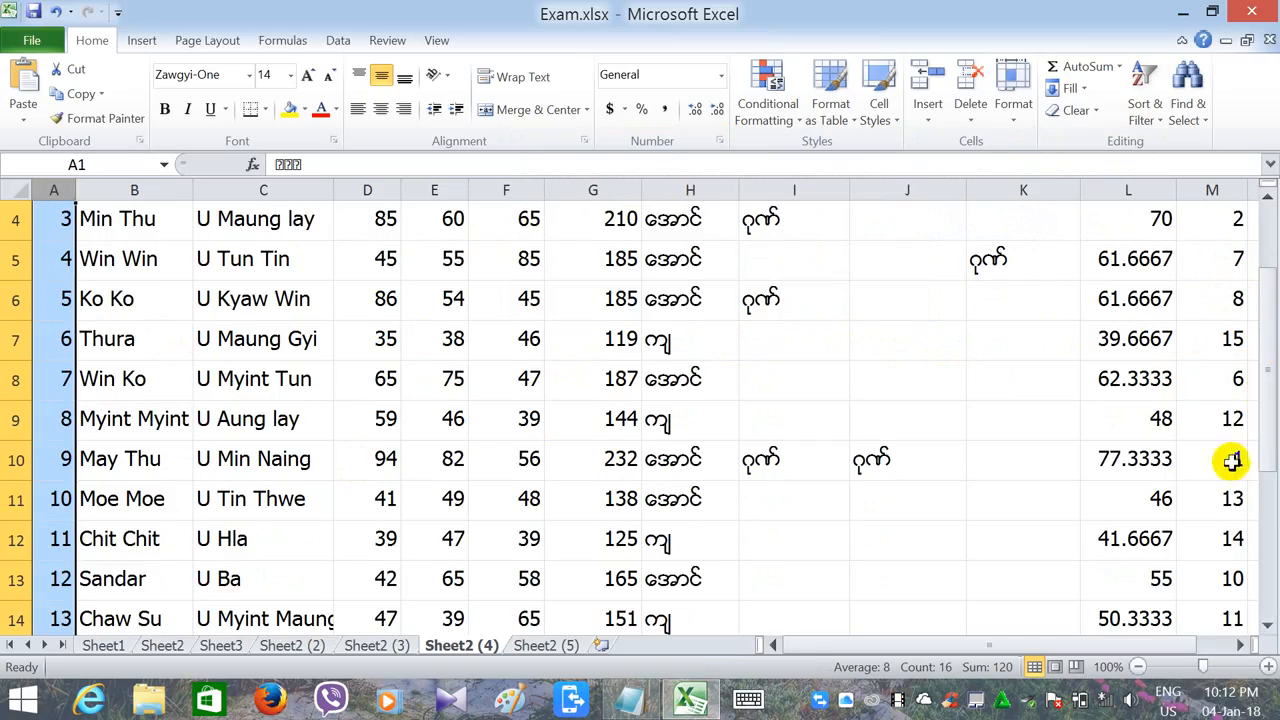
left_click(142, 492)
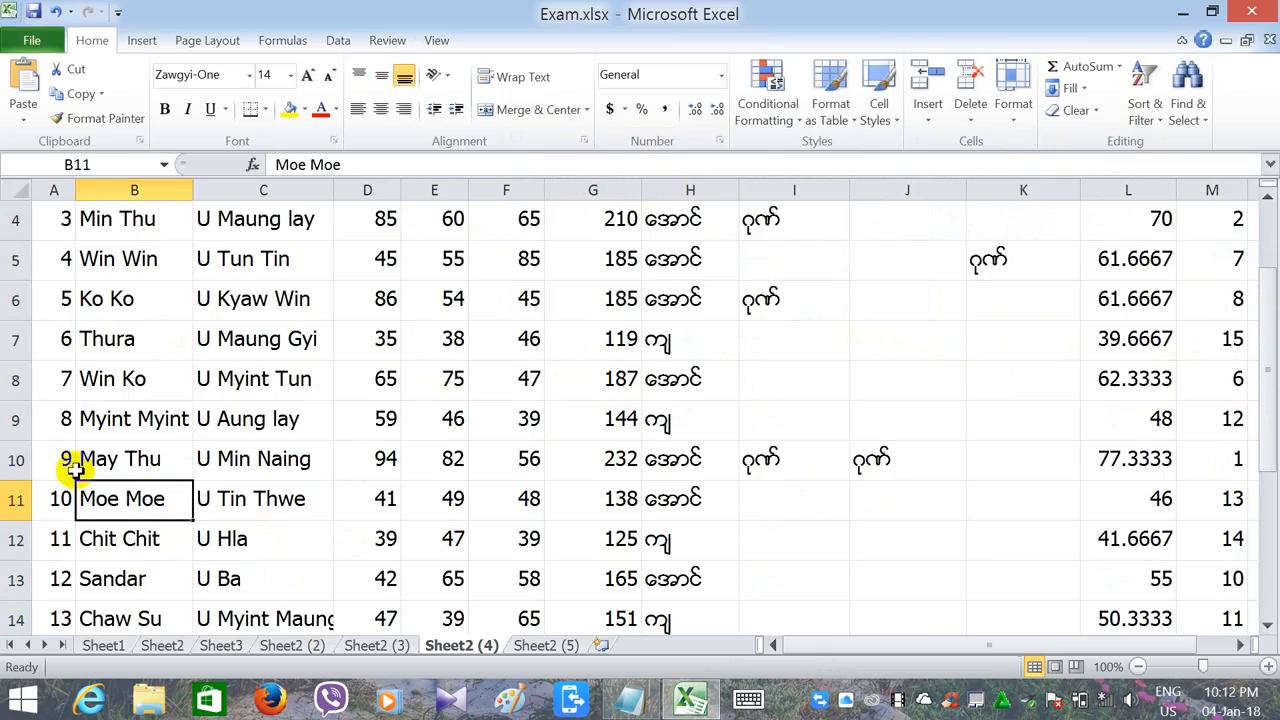
Step: Review the students' totals, pass/fail results, distinctions, averages and ranks across the sheet sorted by serial number
left_click(58, 462)
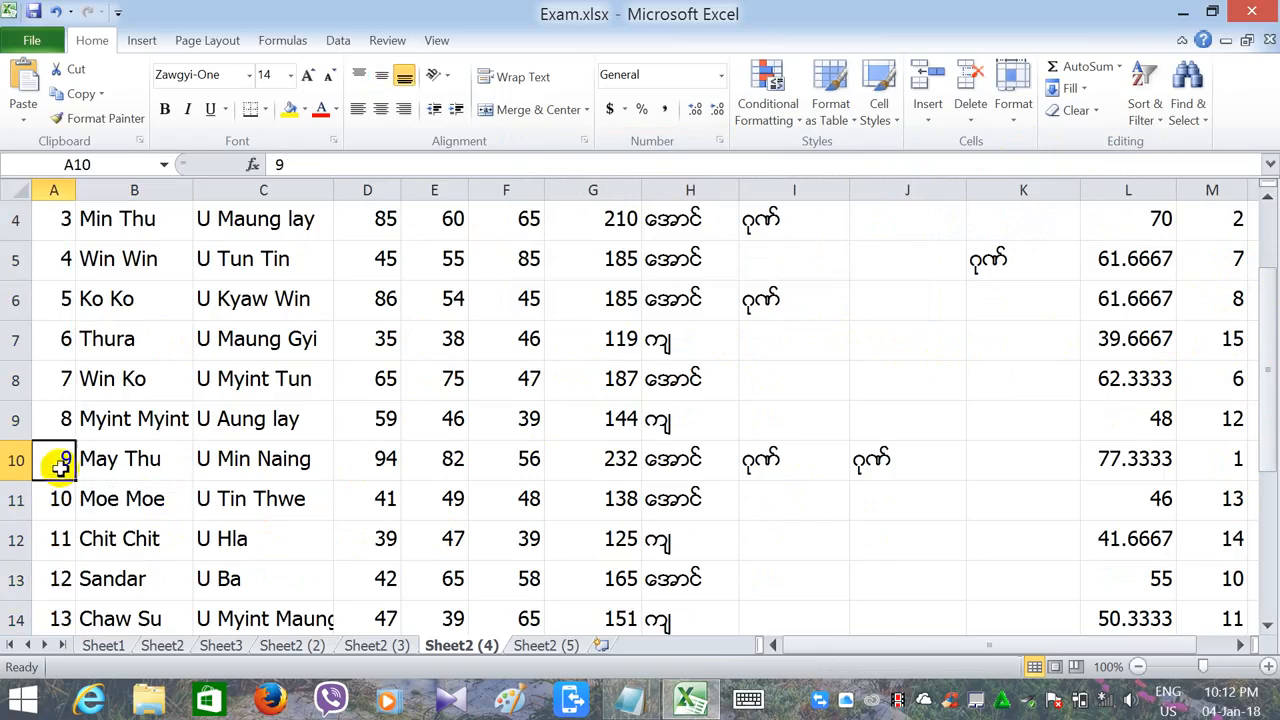
left_click(133, 462)
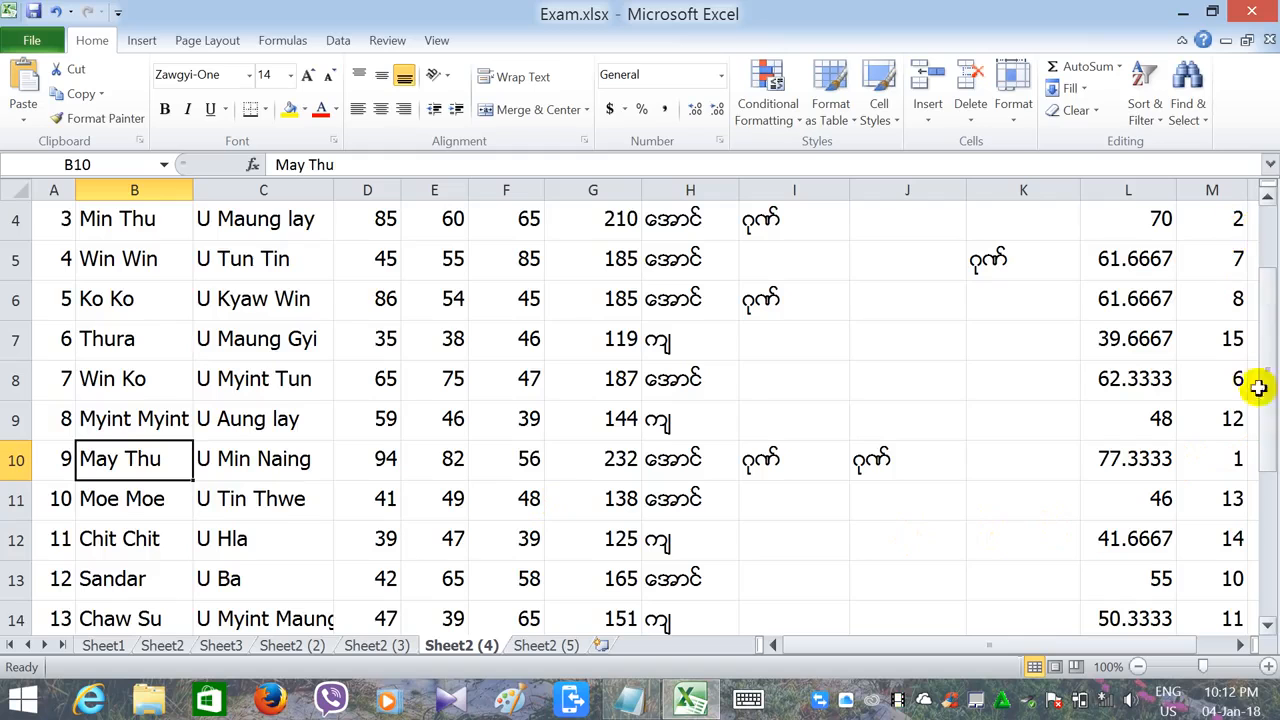
left_click_drag(1270, 410, 1261, 363)
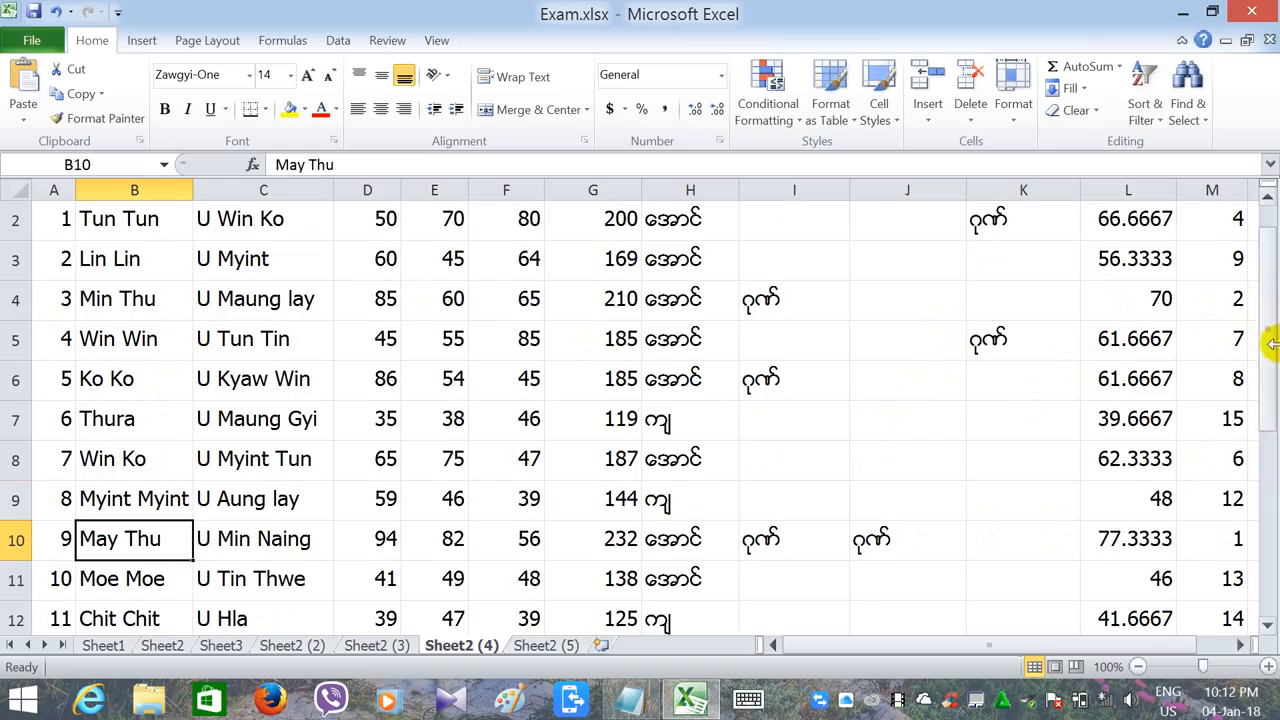
scroll(1270, 350, "up", 1)
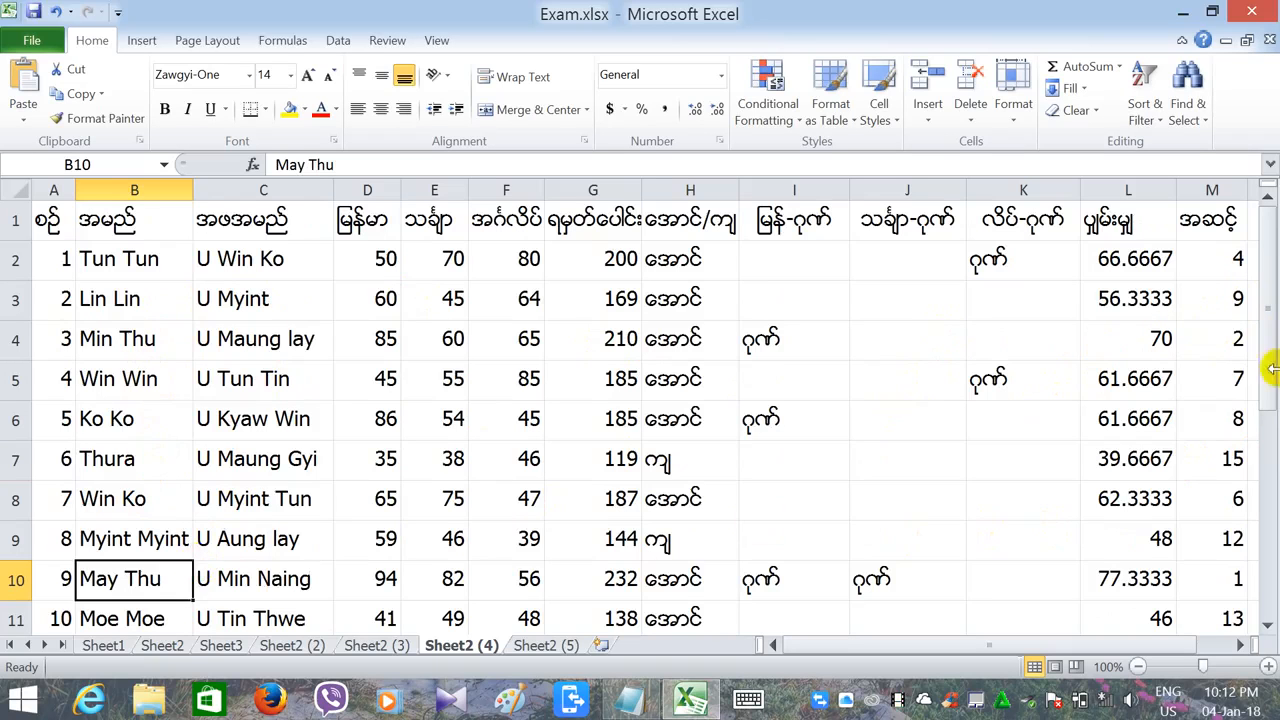
left_click_drag(1266, 414, 1266, 451)
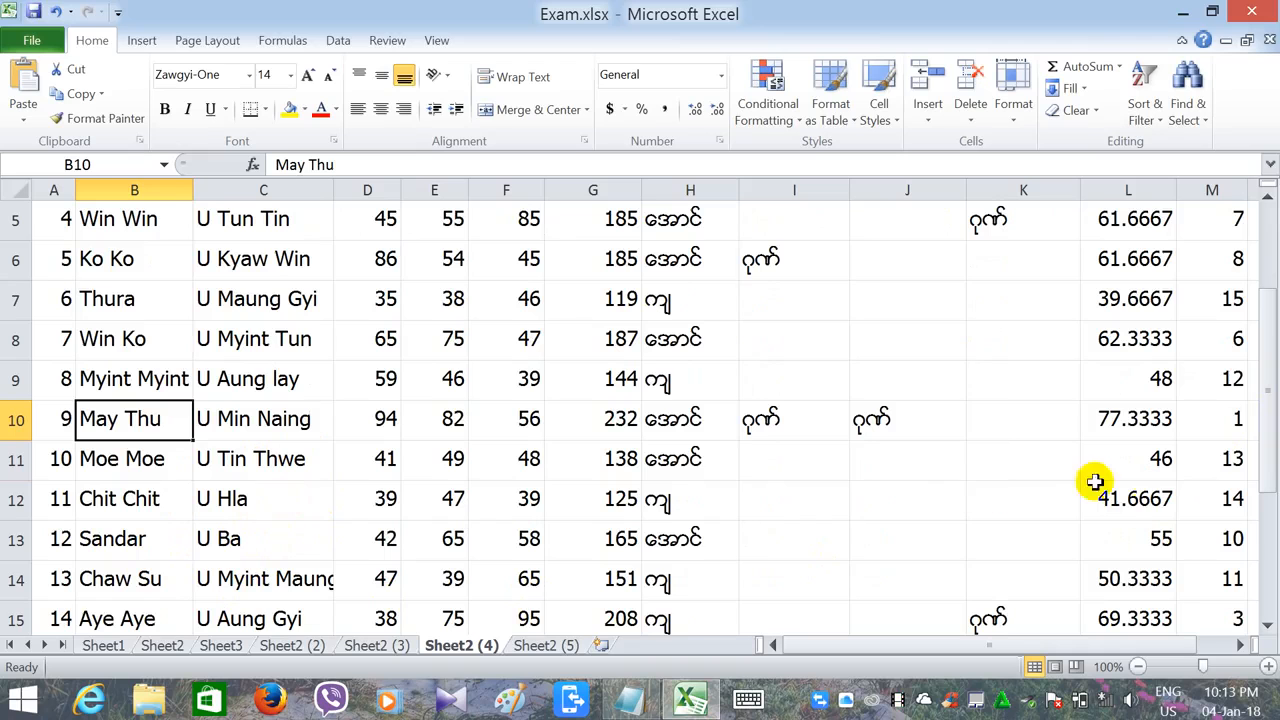
left_click_drag(1271, 458, 1268, 400)
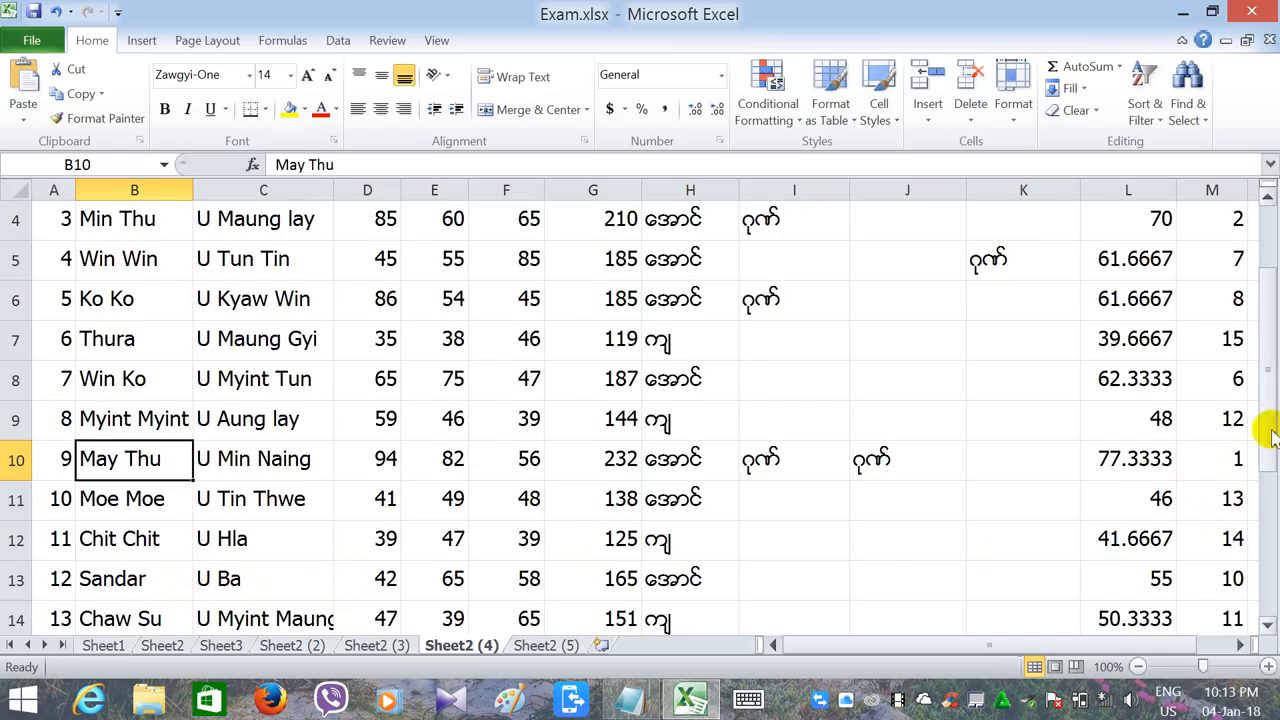
left_click_drag(1266, 429, 1272, 305)
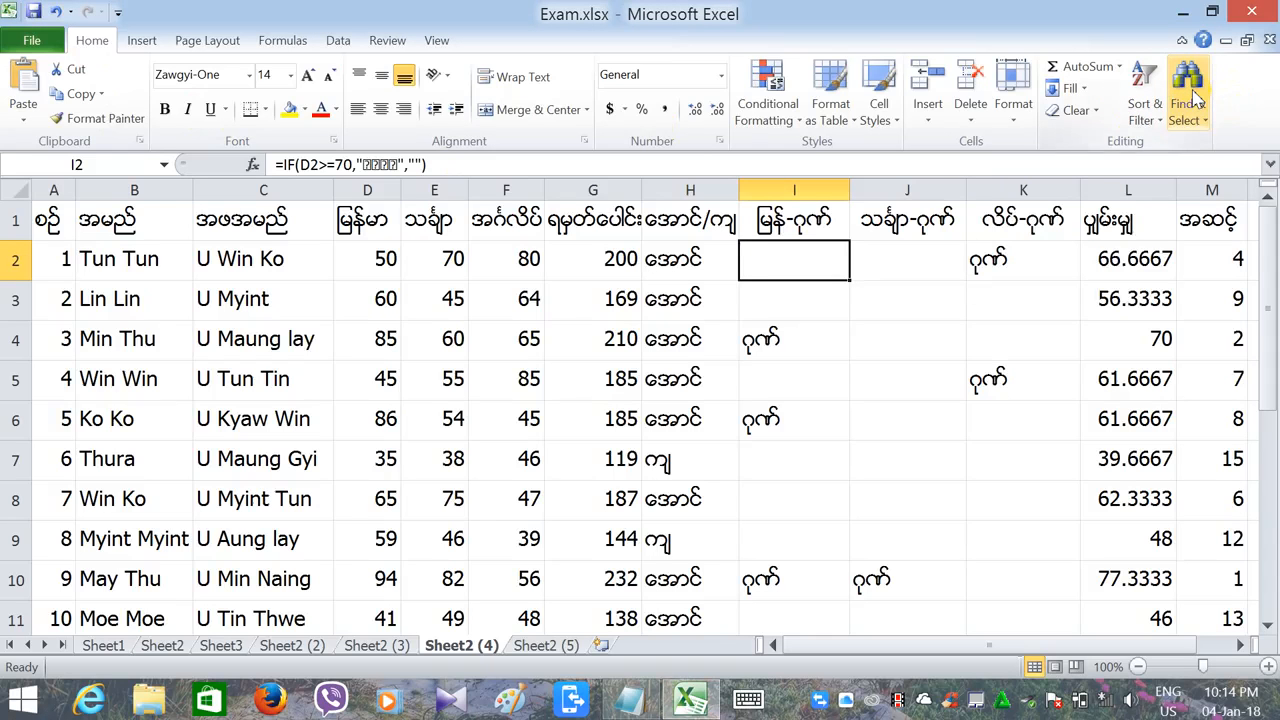
Step: Find all cells containing the father's name of the student with serial number 12
left_click(1195, 98)
left_click(1195, 98)
left_click(1195, 98)
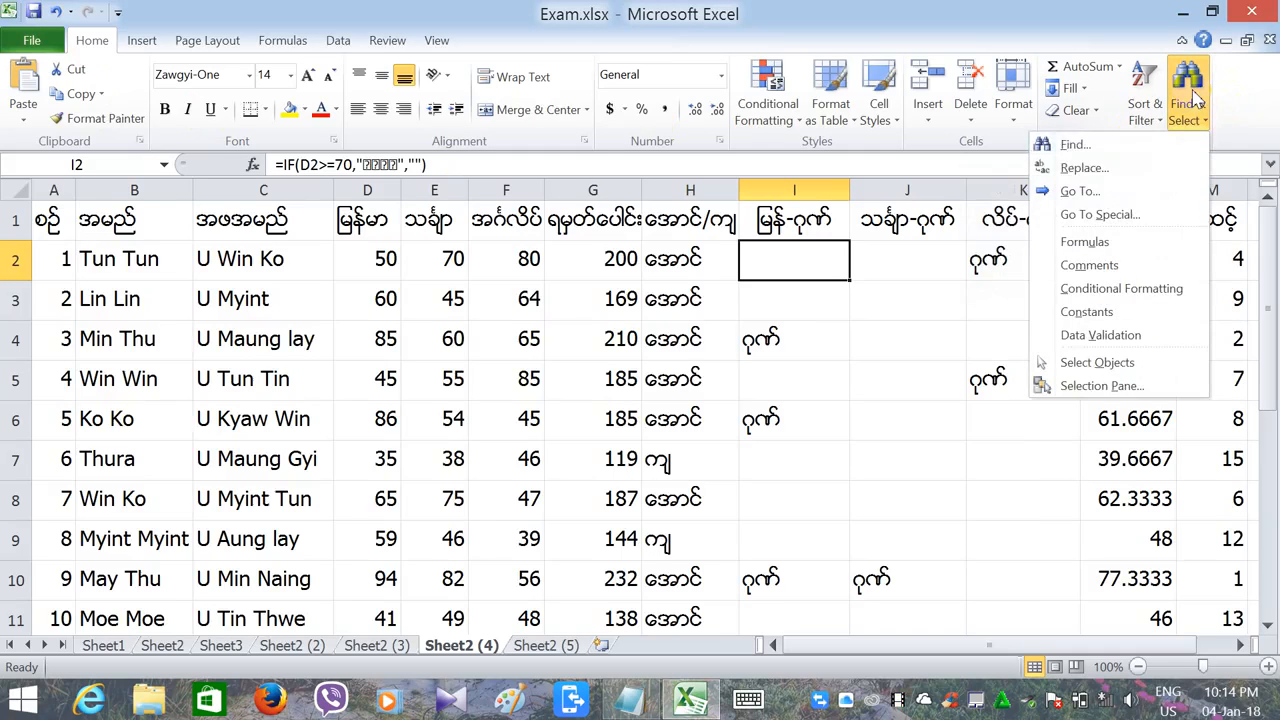
left_click(1072, 145)
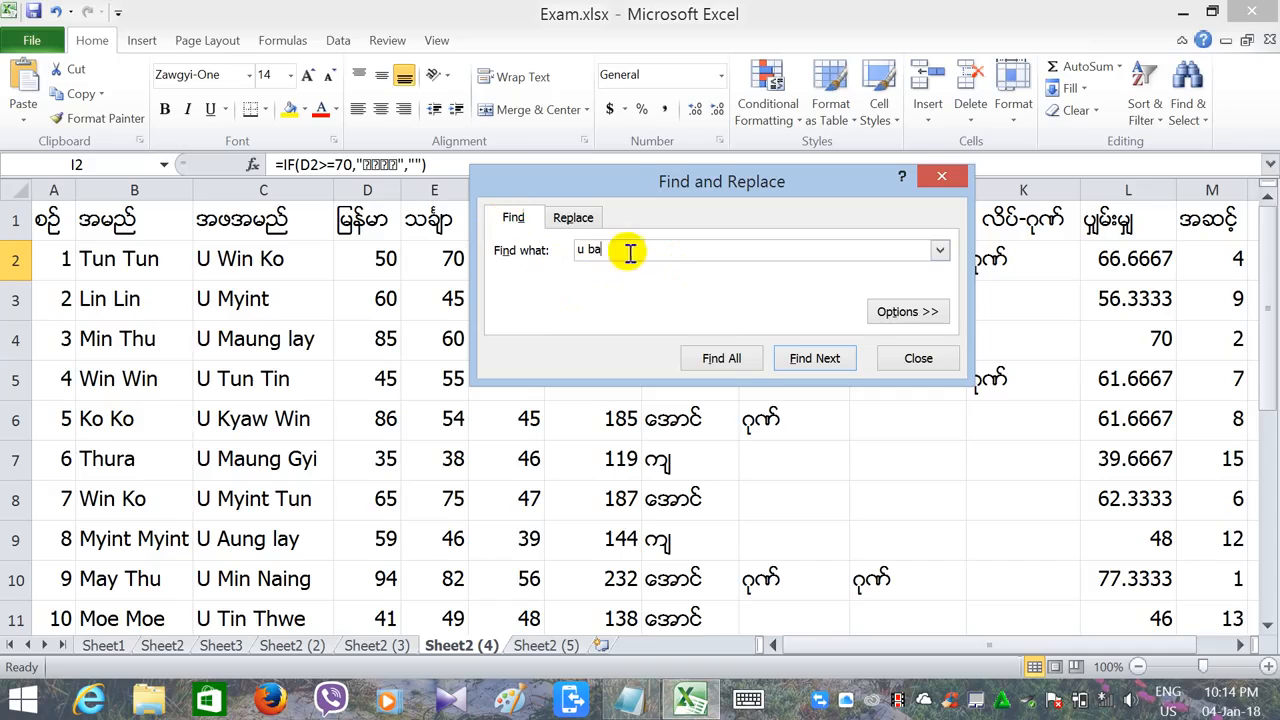
left_click(721, 360)
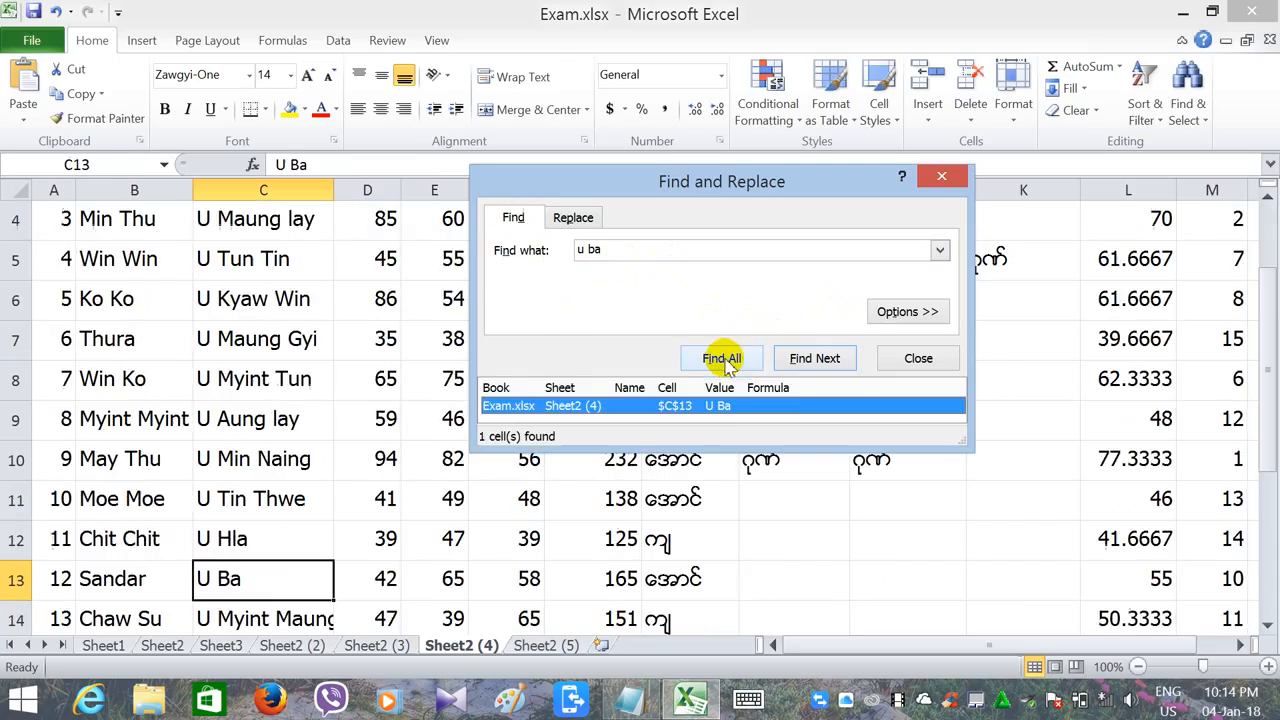
Step: Change the father's name in C13 to a different name and close the Find and Replace dialog
double_click(247, 584)
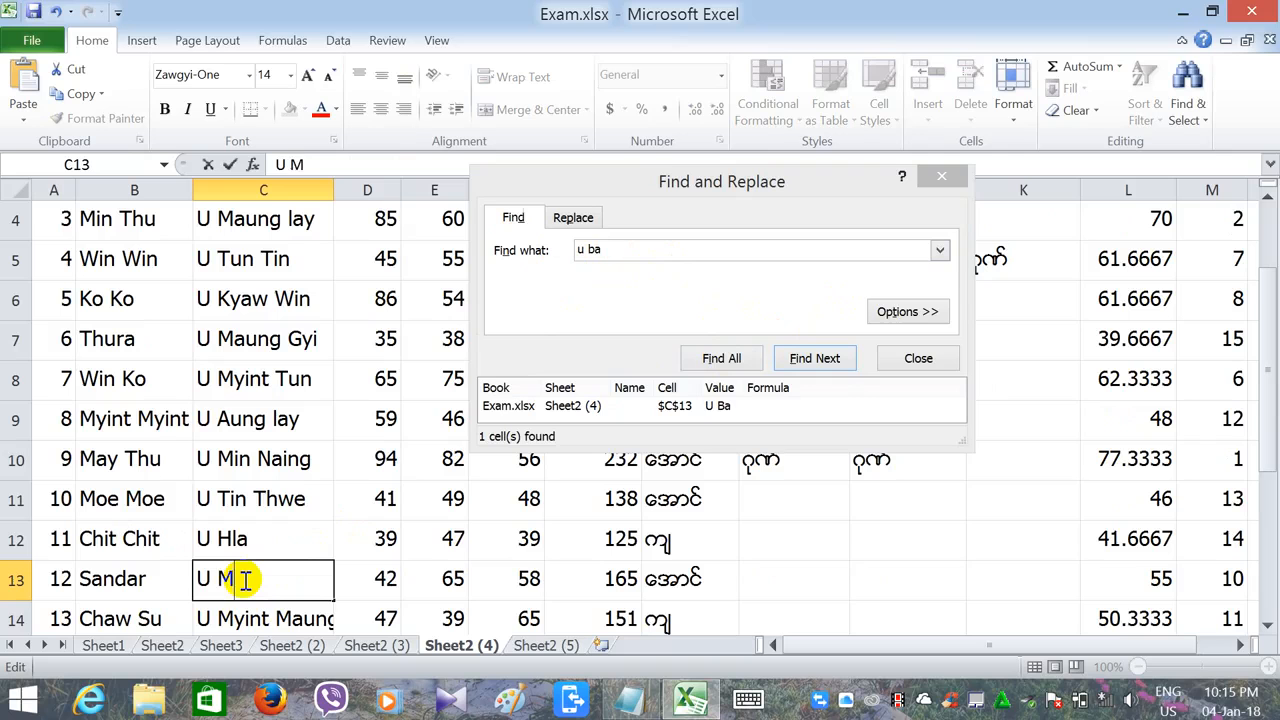
left_click(150, 580)
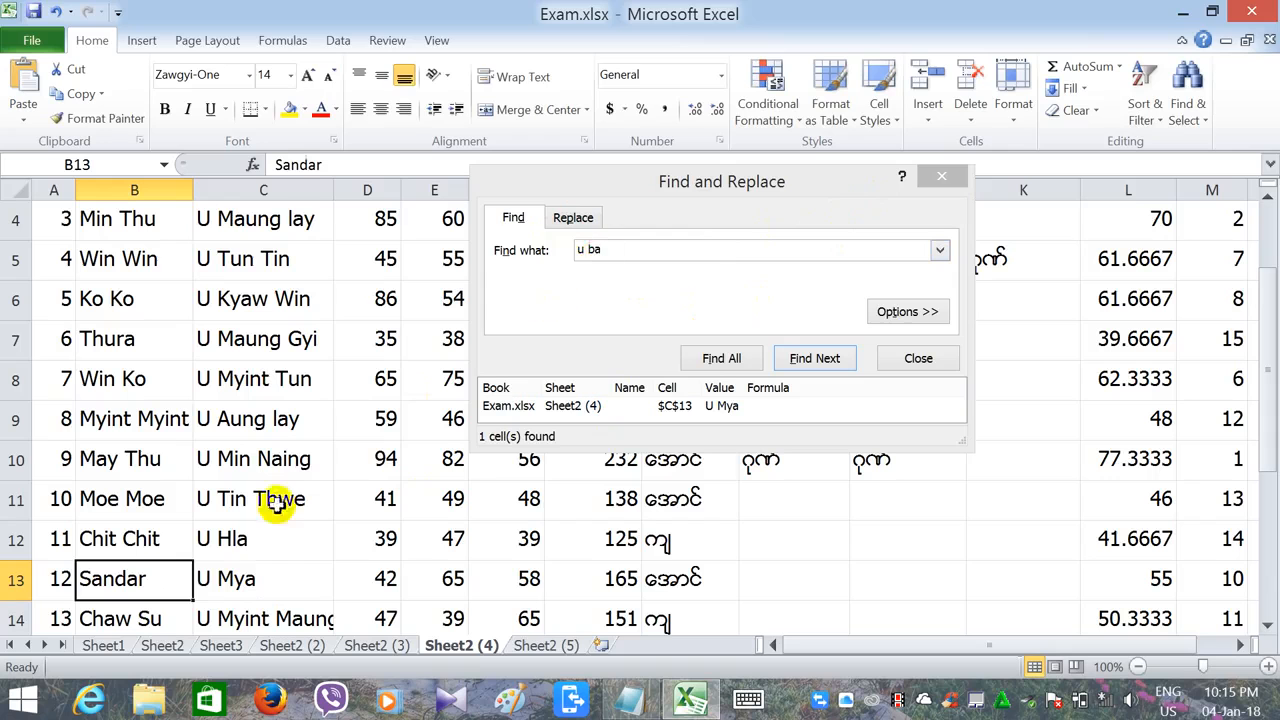
left_click(230, 538)
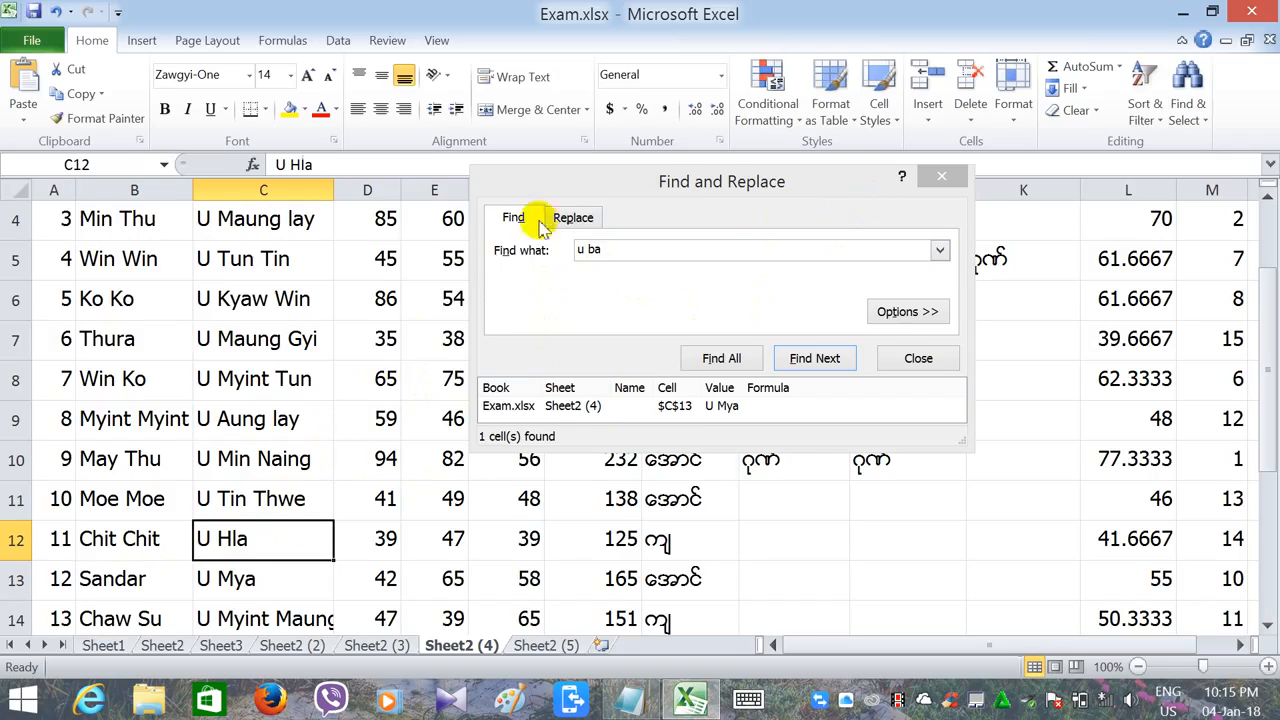
left_click(940, 178)
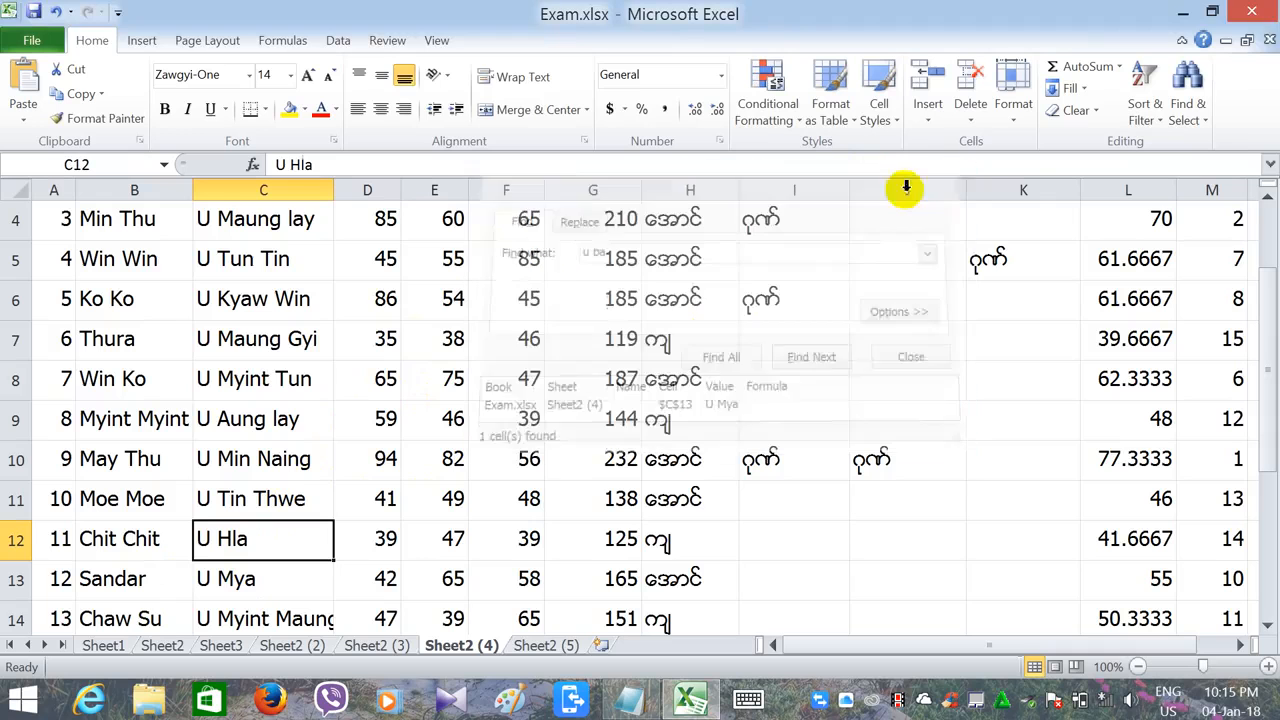
Step: Find all cells containing the name of the student with serial number 15
left_click_drag(1270, 340, 1257, 444)
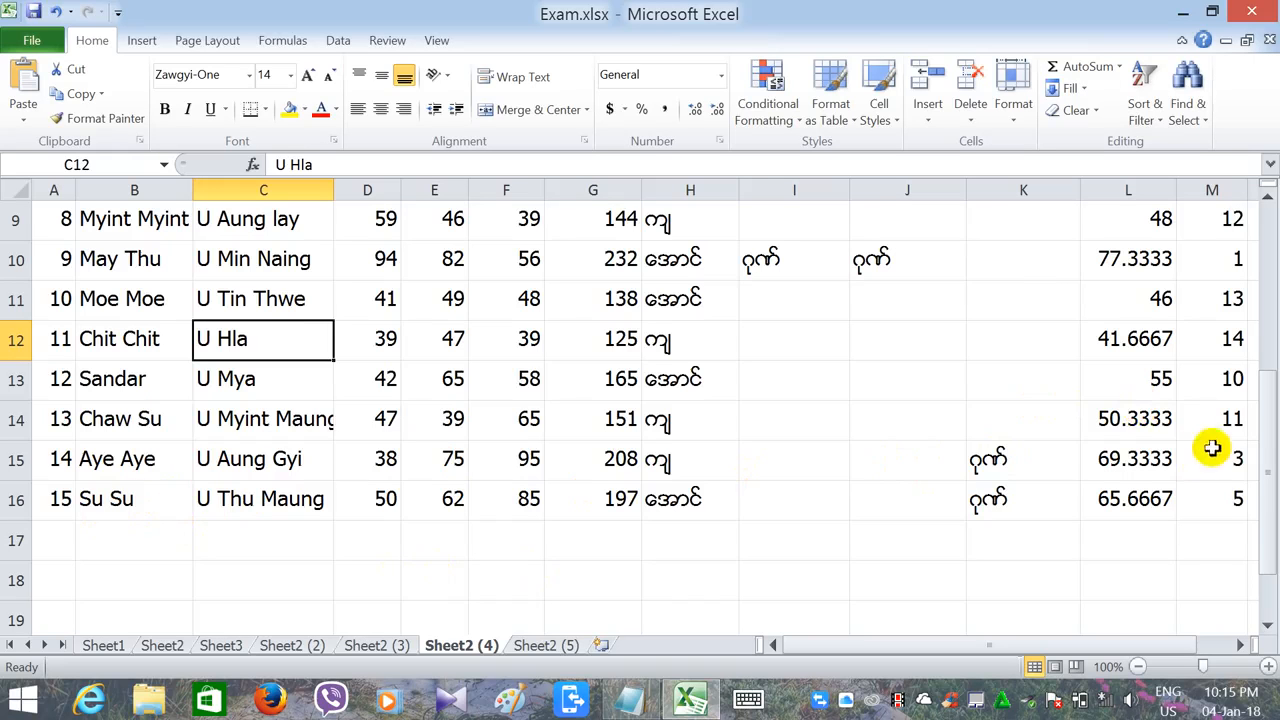
left_click_drag(1266, 484, 1158, 274)
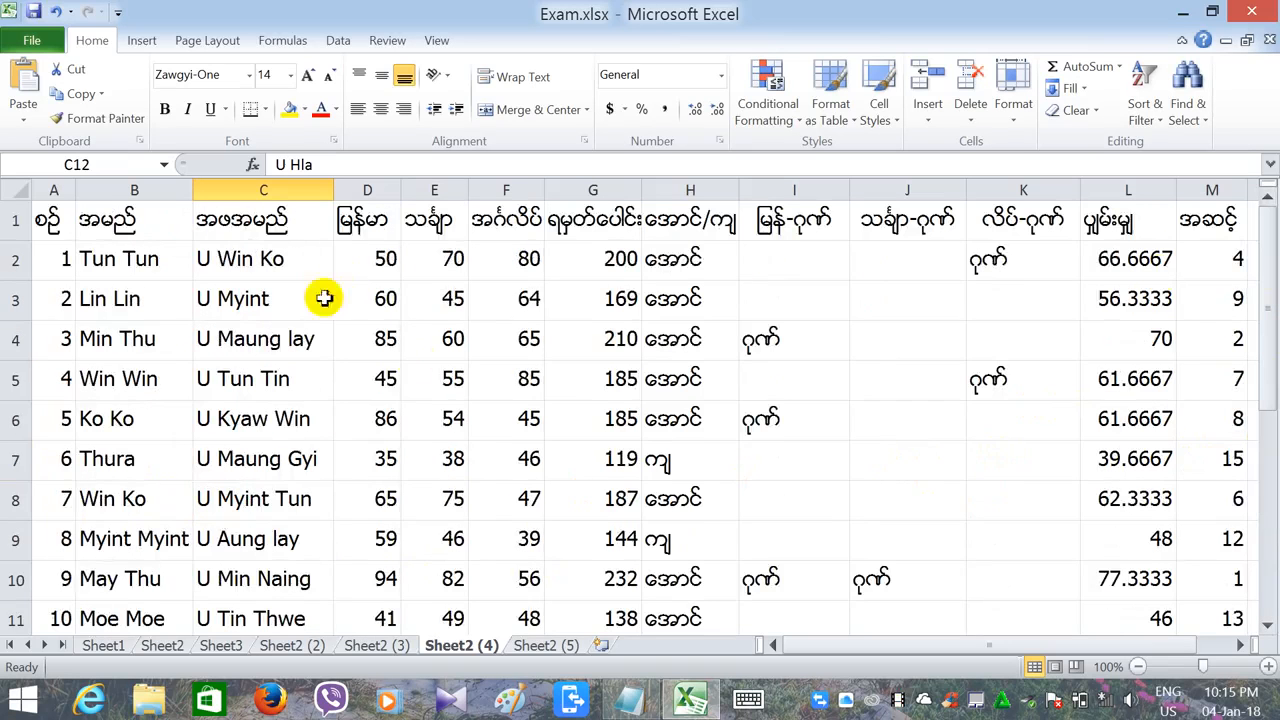
left_click(1188, 118)
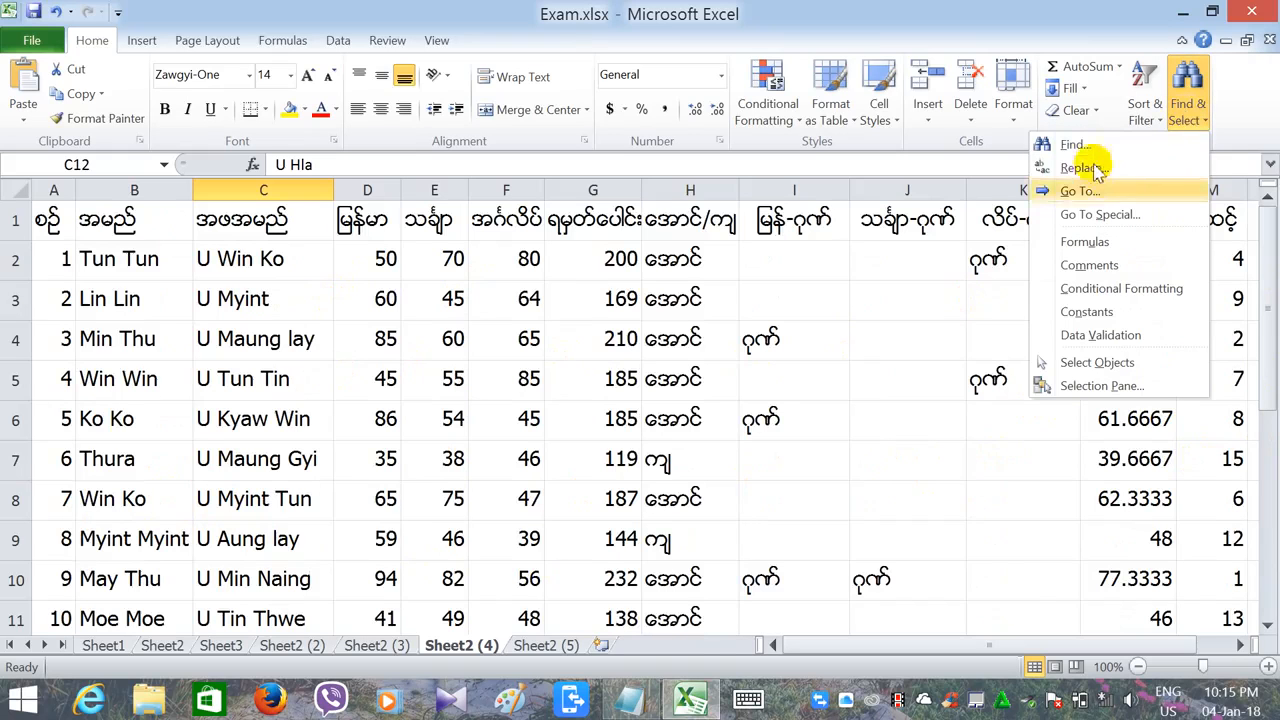
left_click(1092, 146)
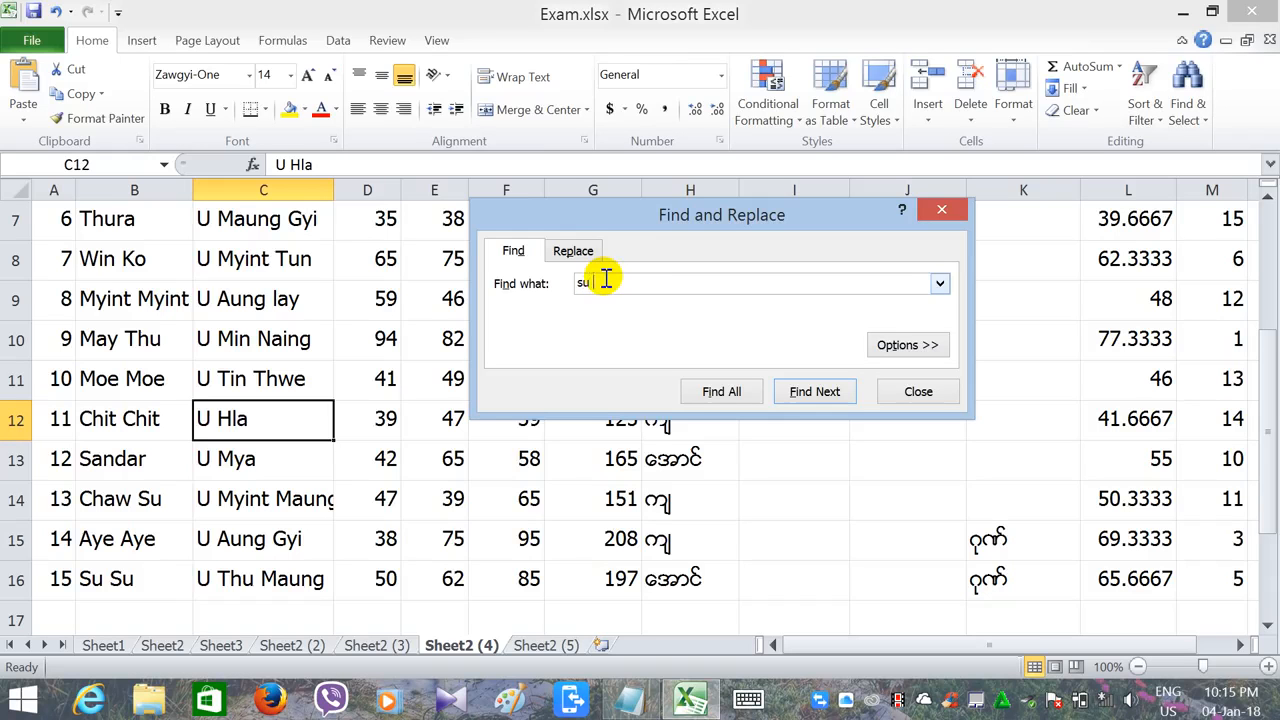
type("su su")
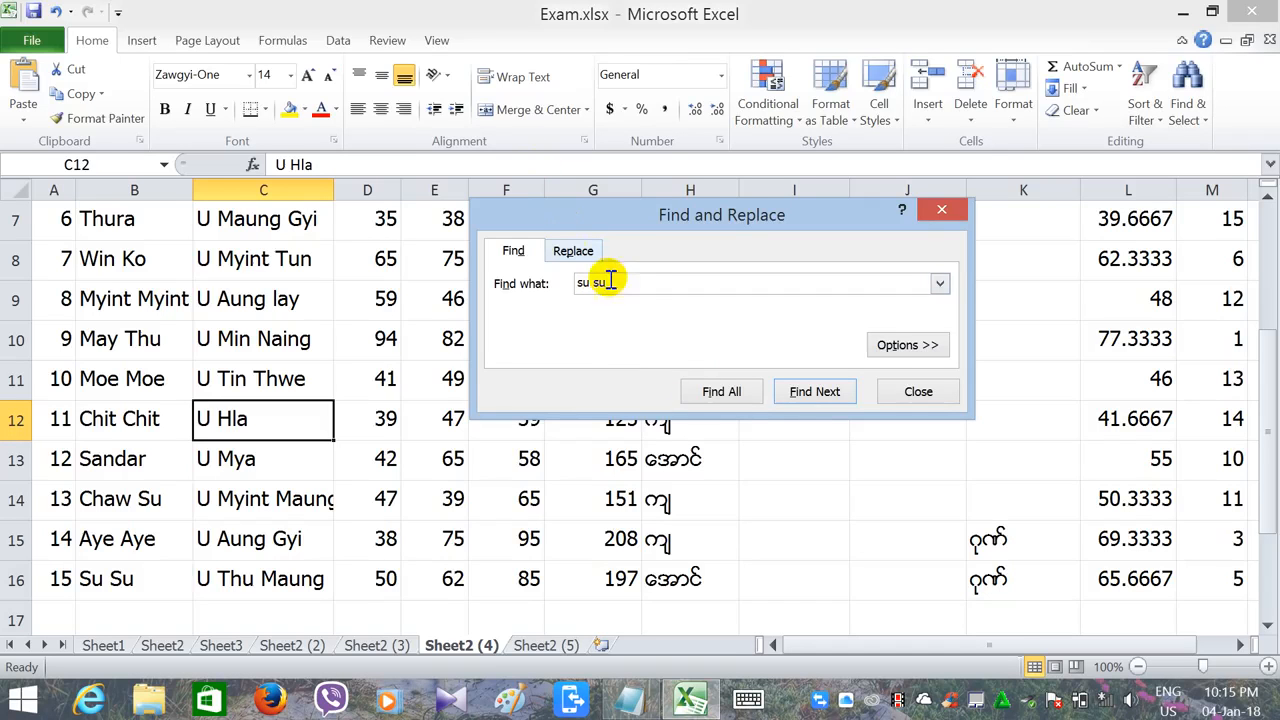
left_click(721, 391)
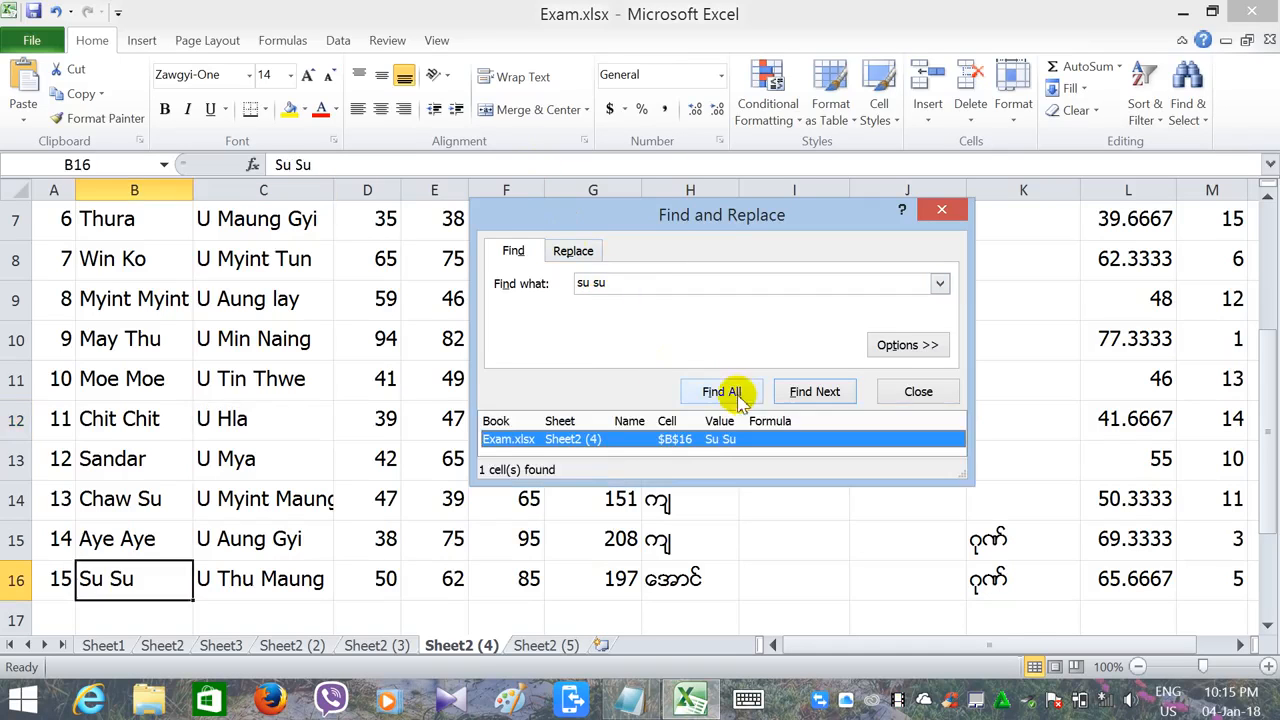
Step: Replace the found student's name in B16 with a new name through Find and Replace, and close the dialog
left_click(573, 251)
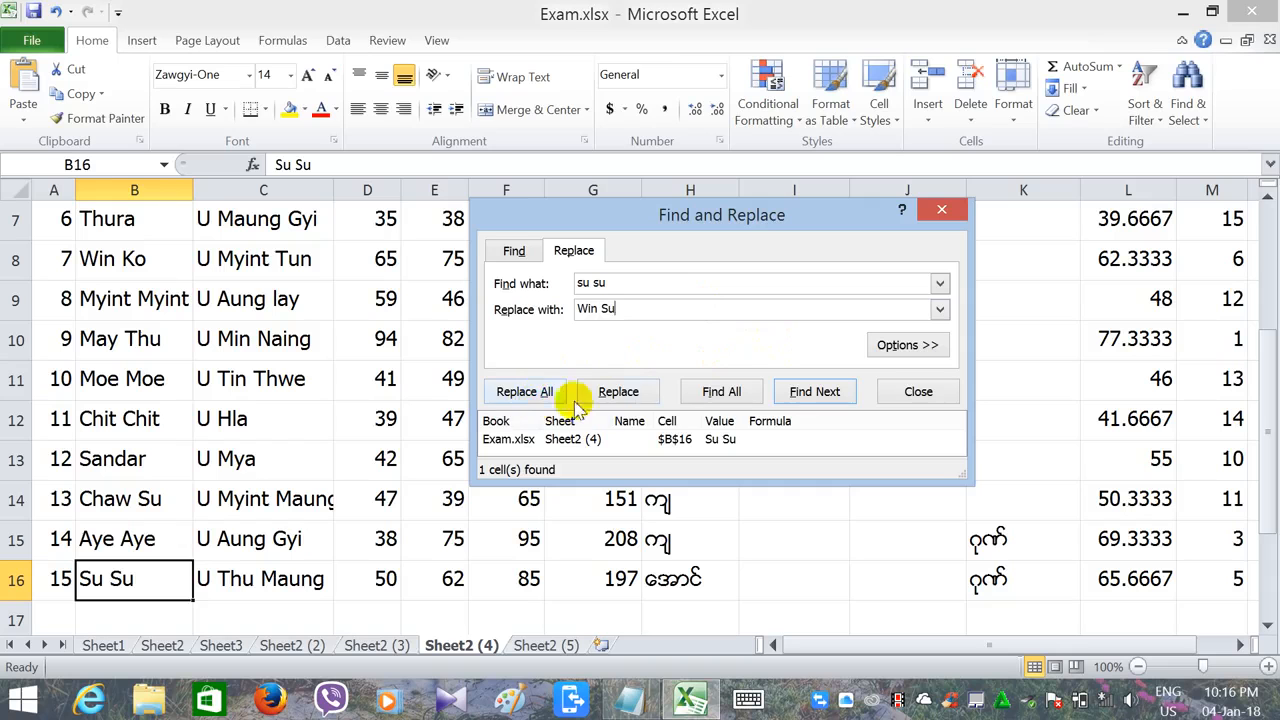
left_click(628, 398)
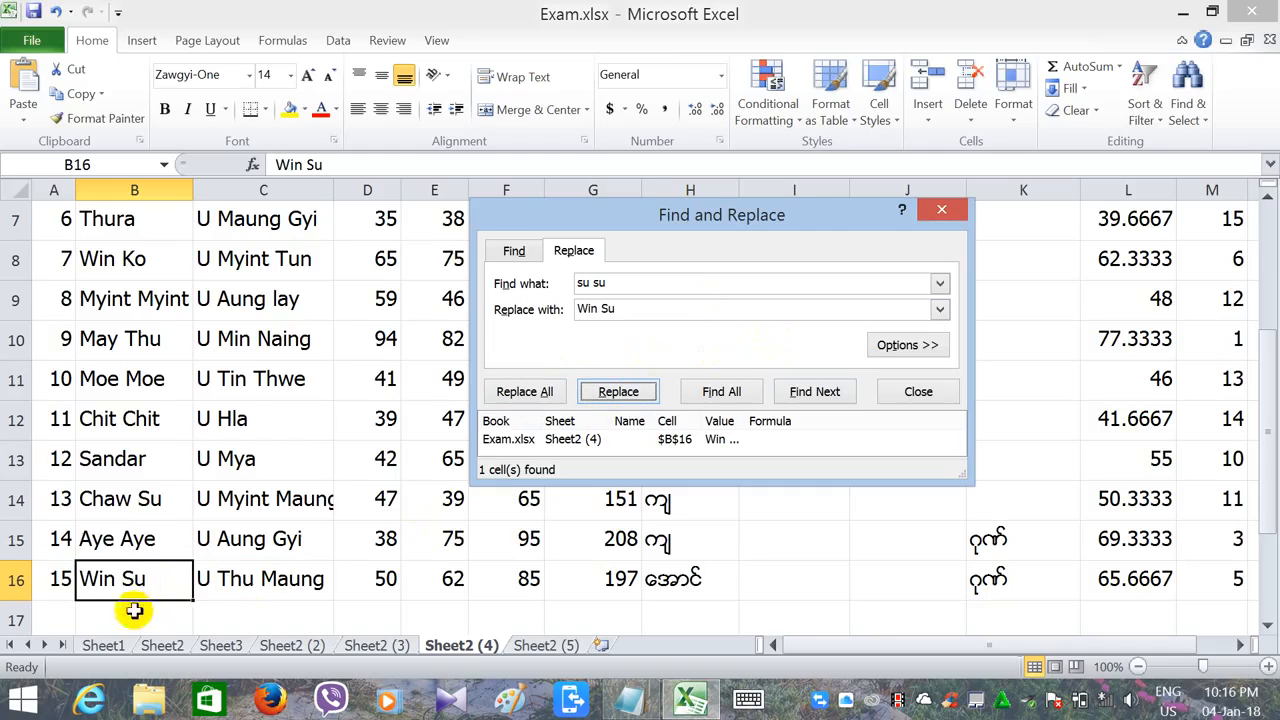
left_click(941, 210)
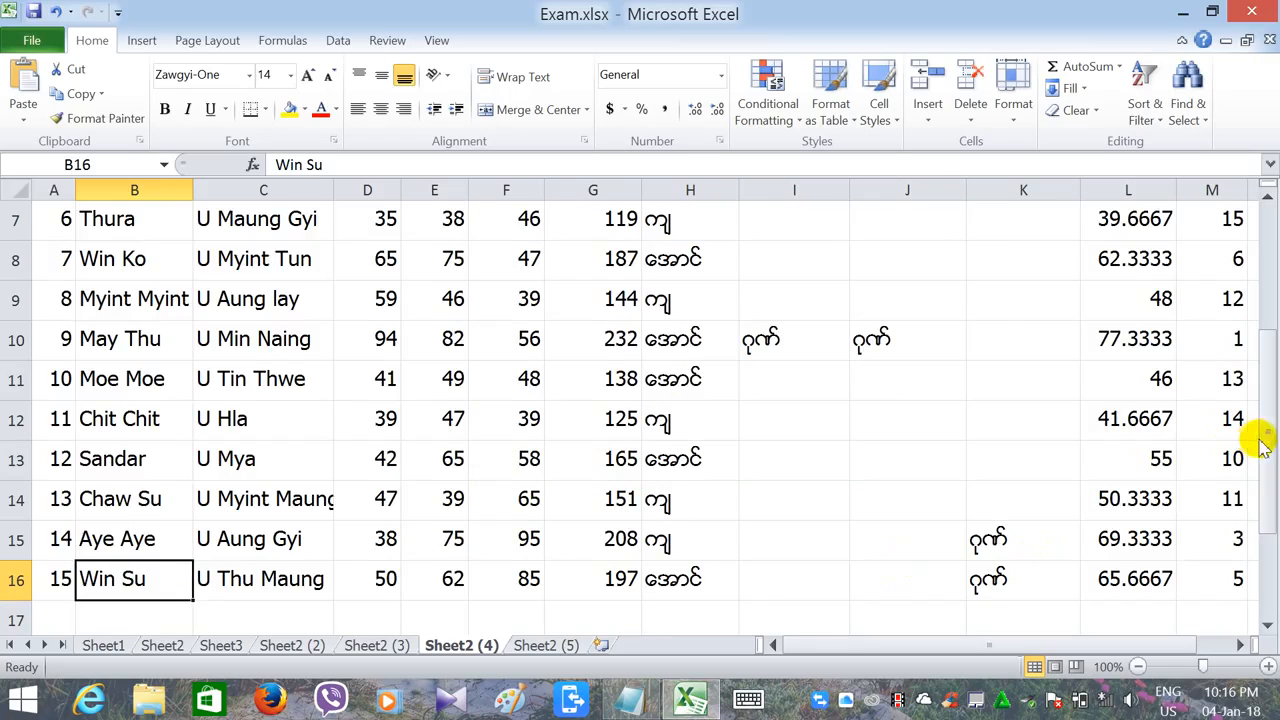
left_click_drag(1262, 440, 1262, 264)
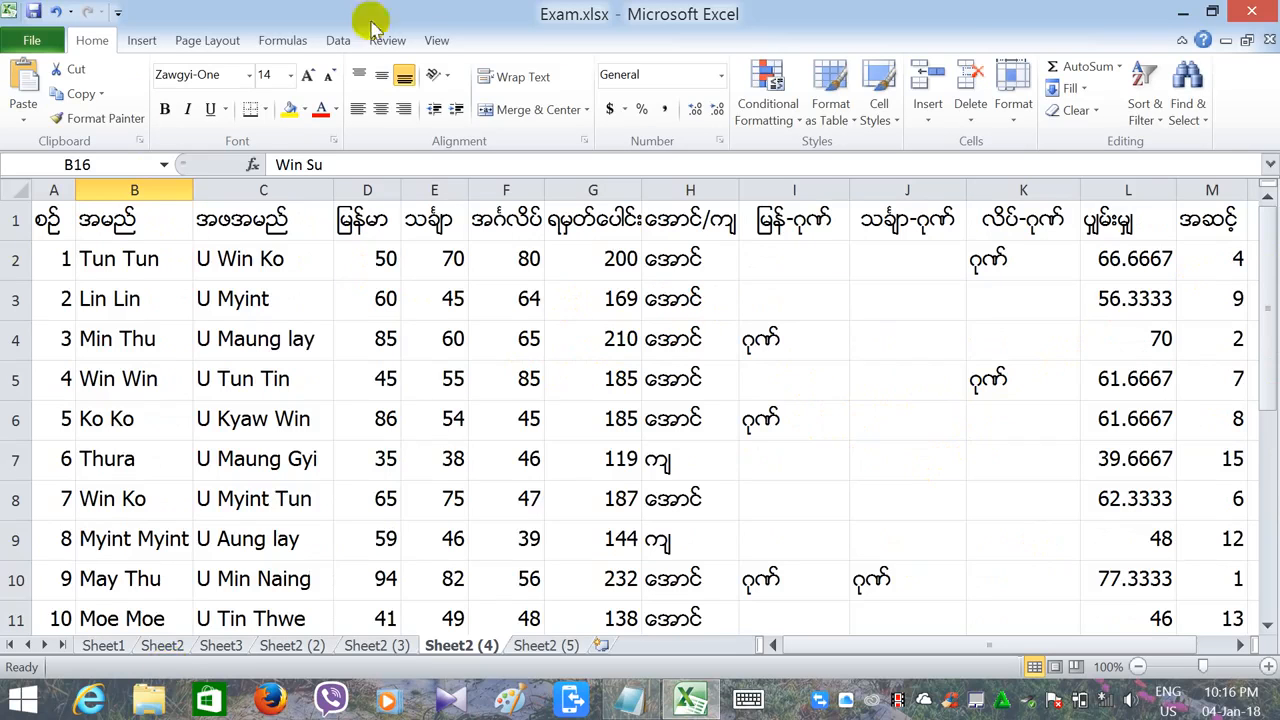
Step: Minimize the Exam.xlsx workbook window to show the desktop
left_click(1182, 12)
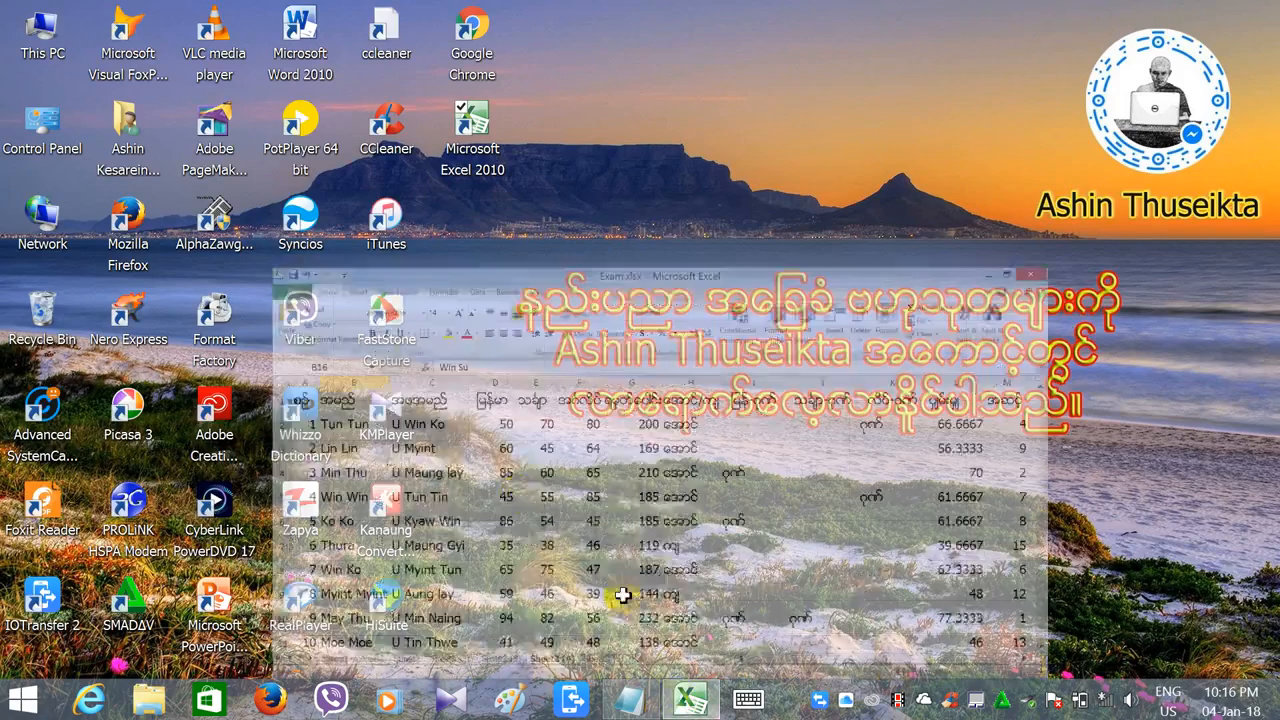
left_click(623, 591)
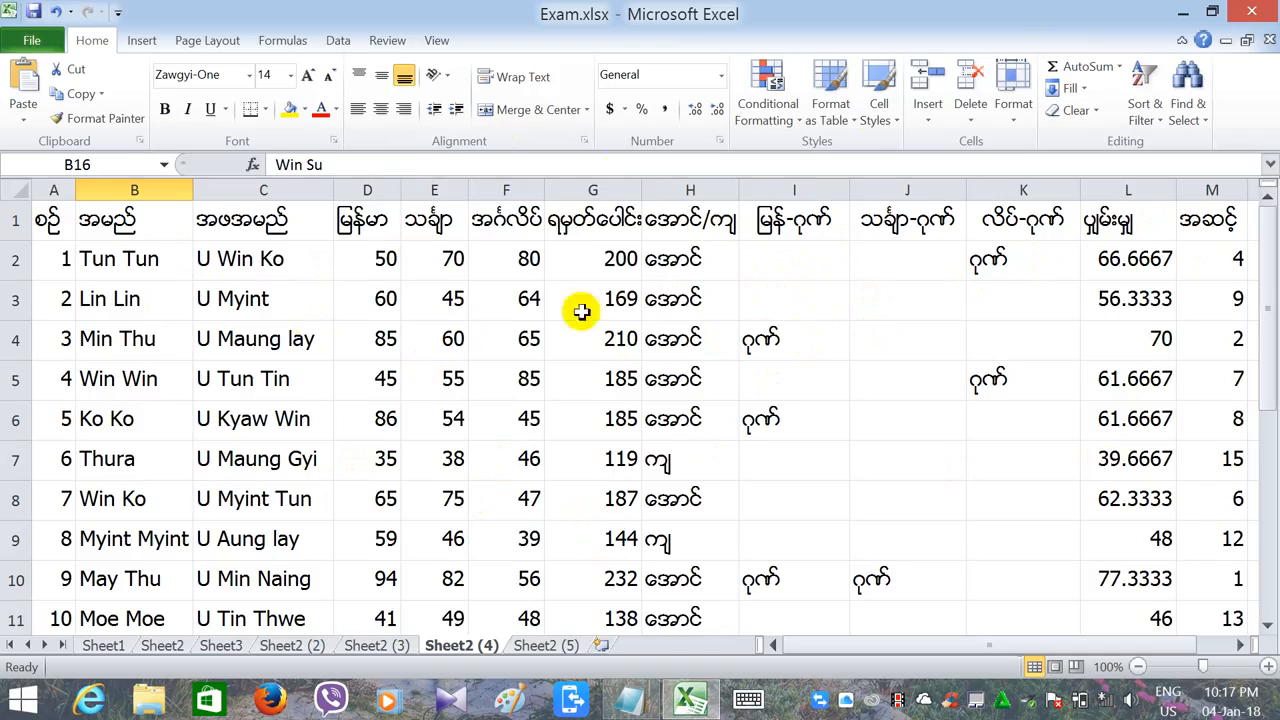
left_click(1183, 14)
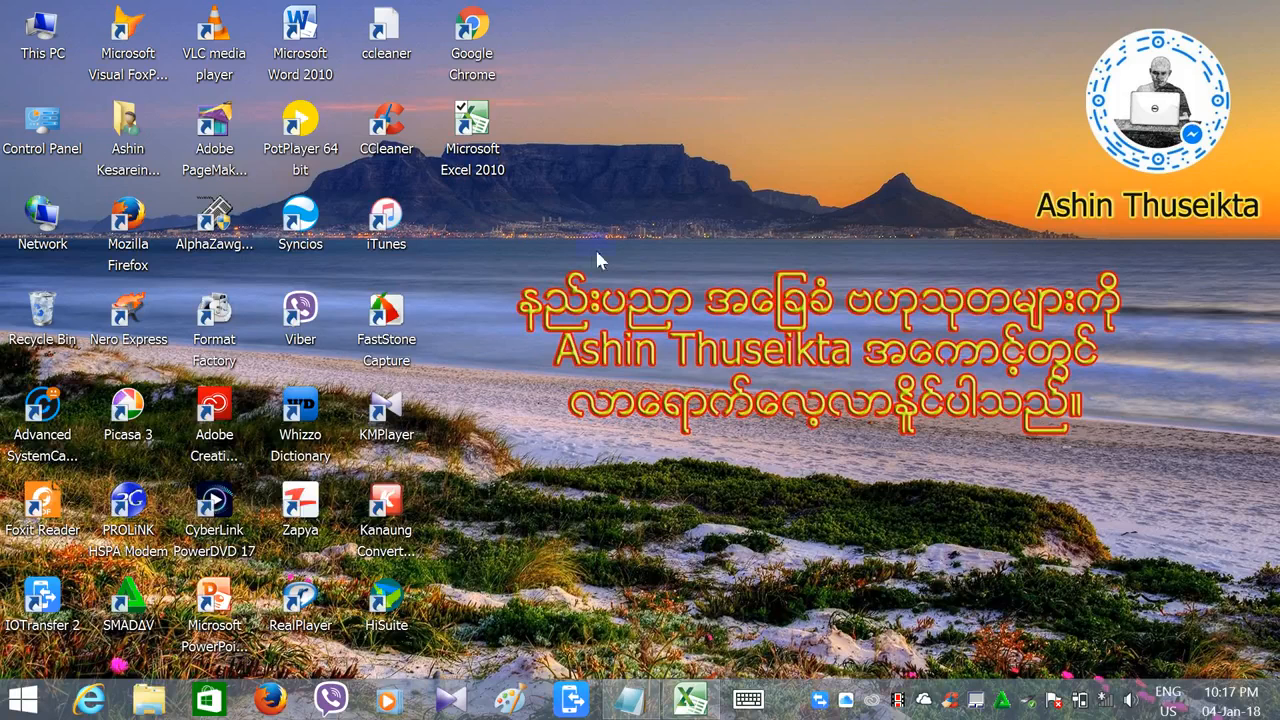